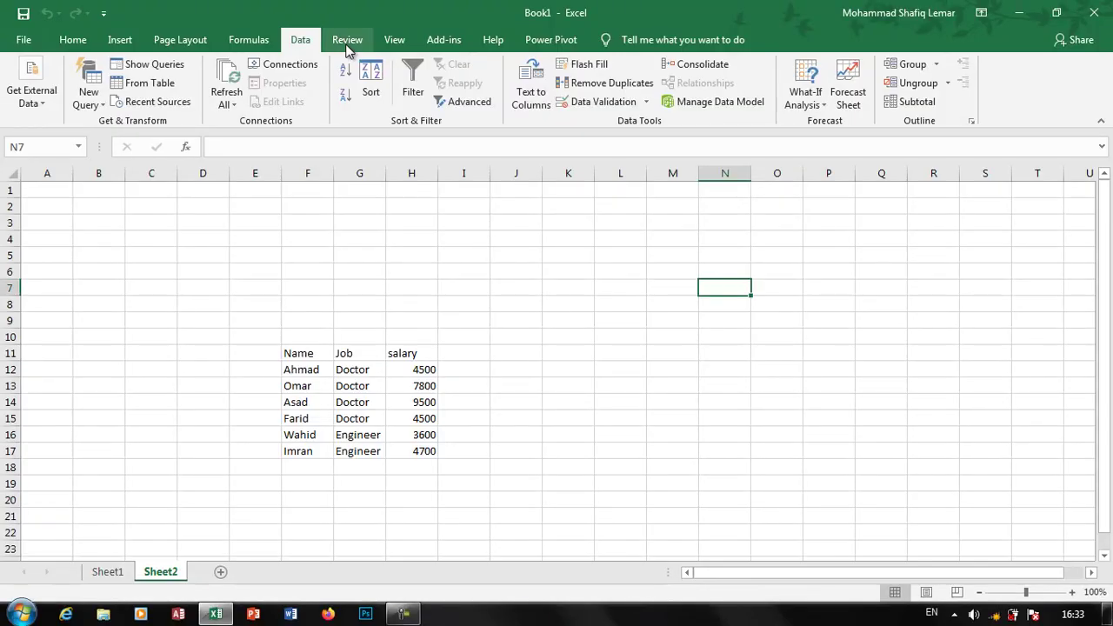
# Step: Run a spell check on the table and cancel it, leaving Asad unchanged
pyautogui.click(346, 48)
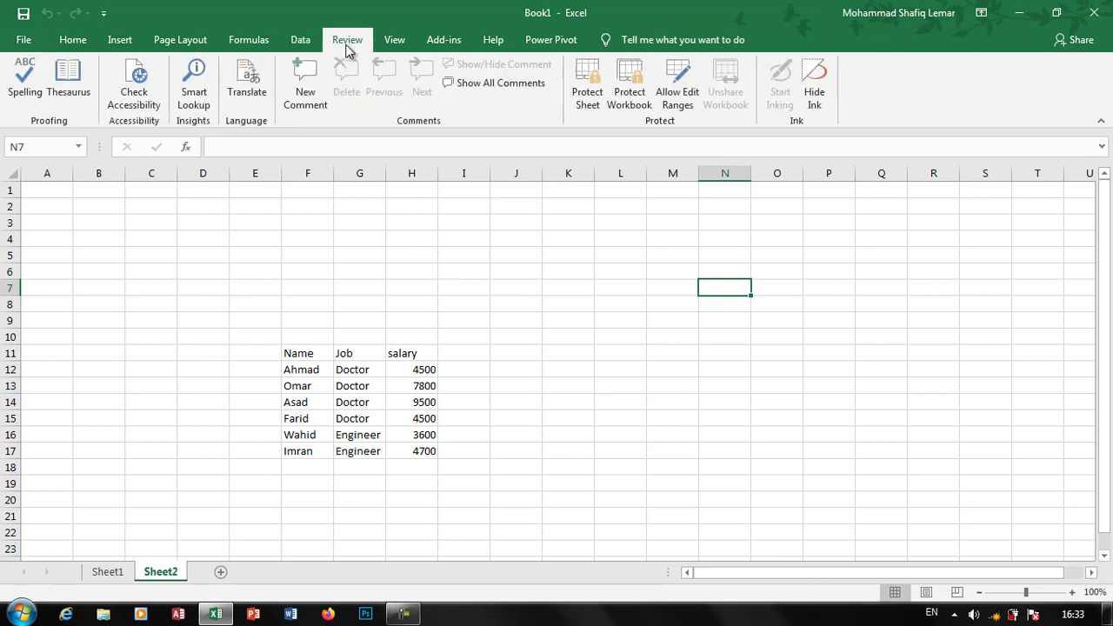
pyautogui.click(29, 87)
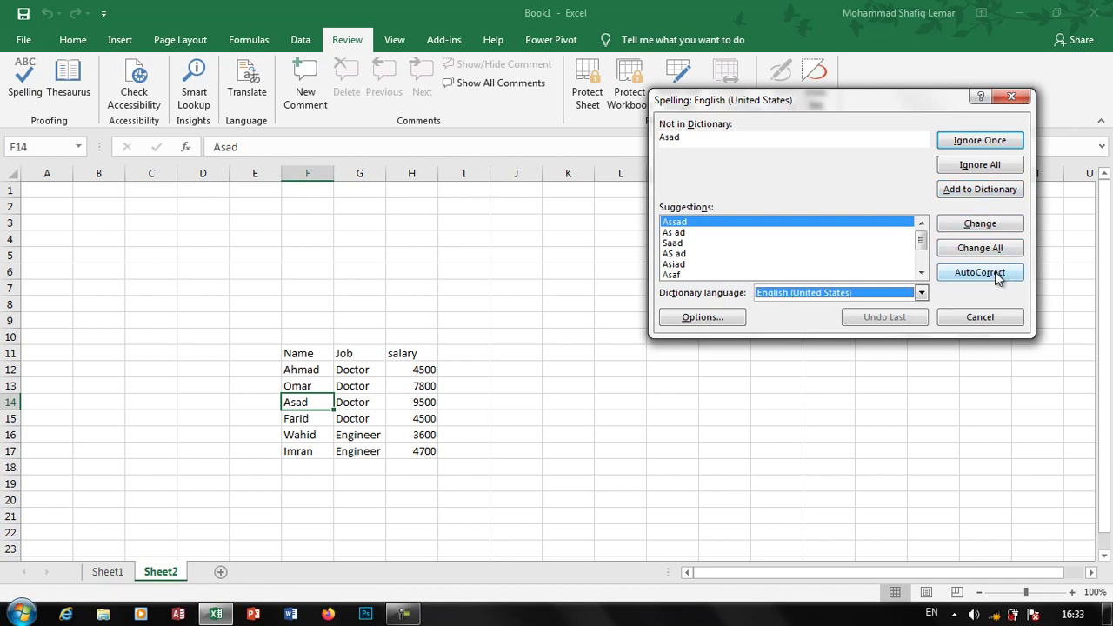
pyautogui.click(977, 324)
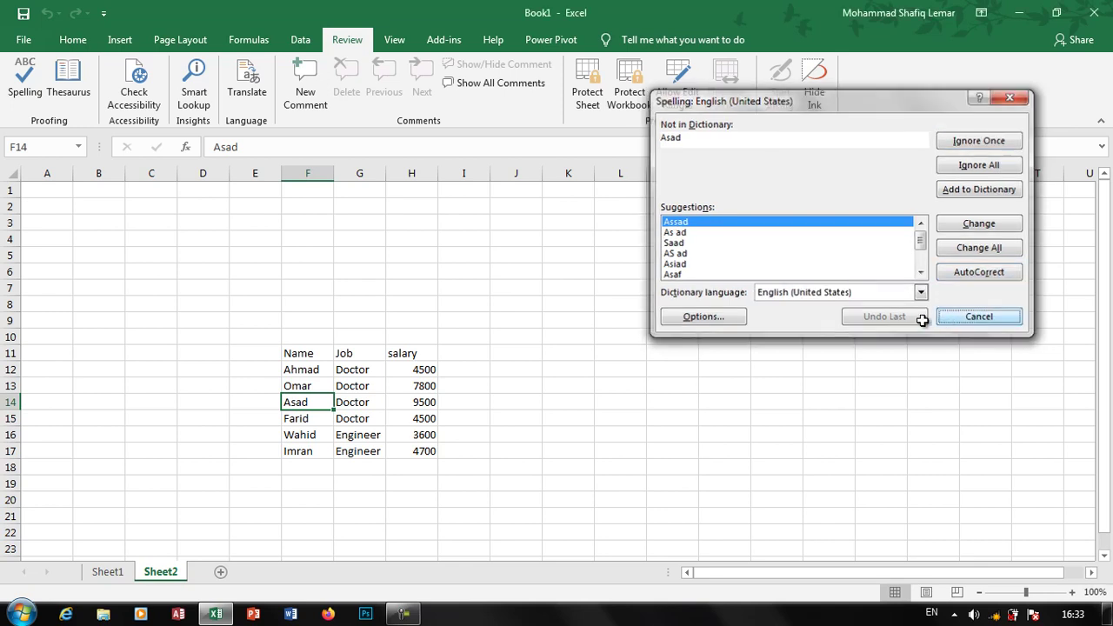
pyautogui.click(591, 321)
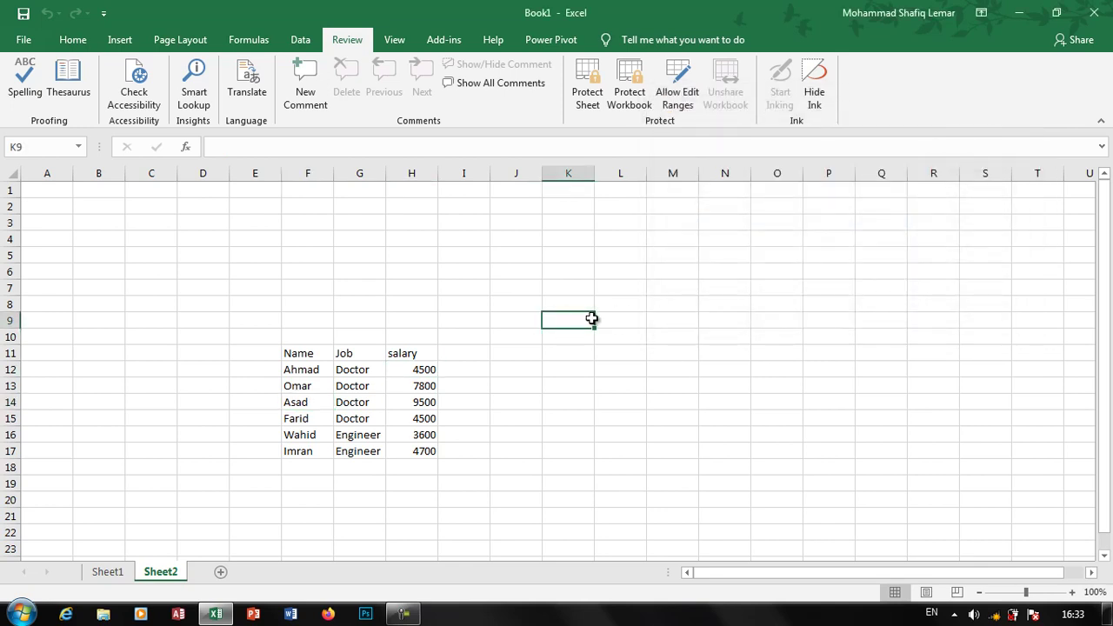
# Step: Enter (r) in K9 so AutoCorrect makes it ®, then clear the cell
pyautogui.write('(')
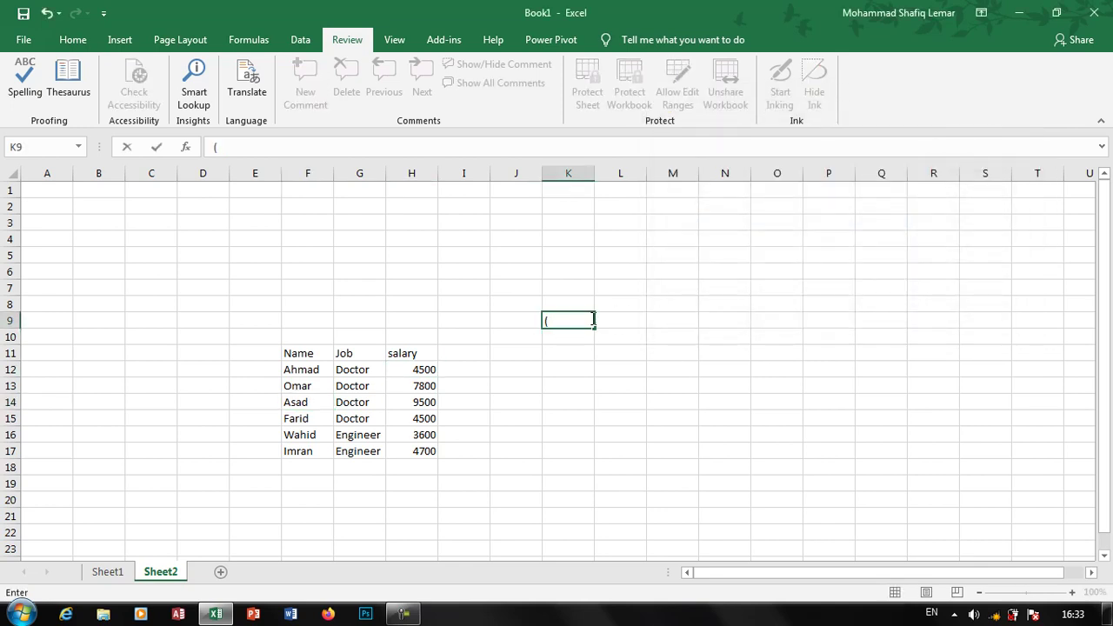
pyautogui.write('r)')
pyautogui.press('Return')
pyautogui.click(591, 318)
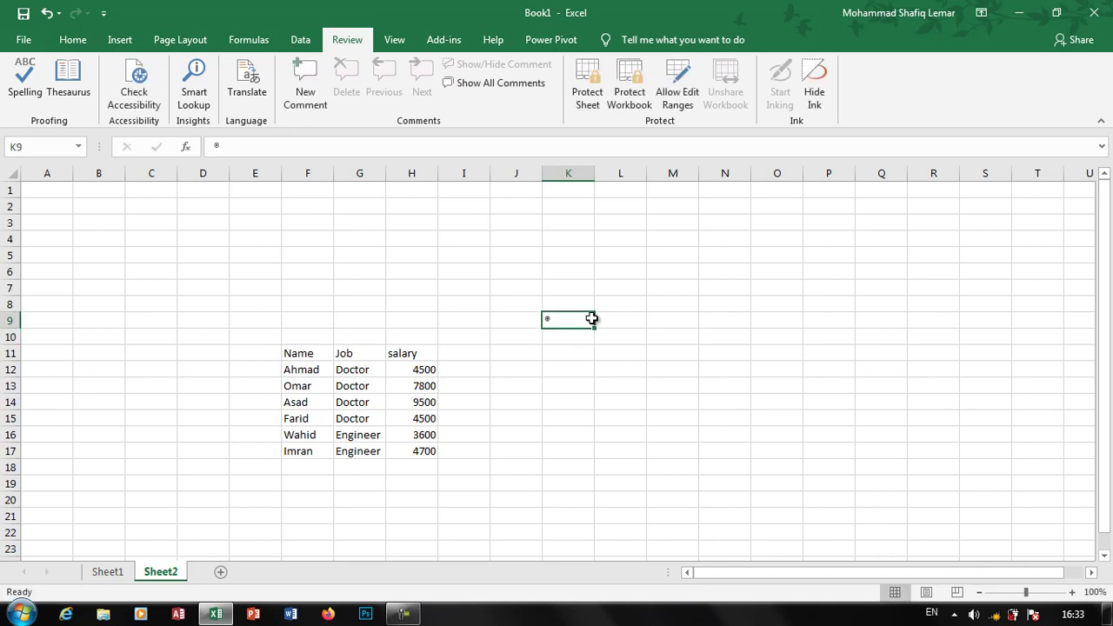
pyautogui.hotkey('ctrl', 'shift', '.')
# Step: Enter (c) in K10 so AutoCorrect turns it into ©
pyautogui.press('Down')
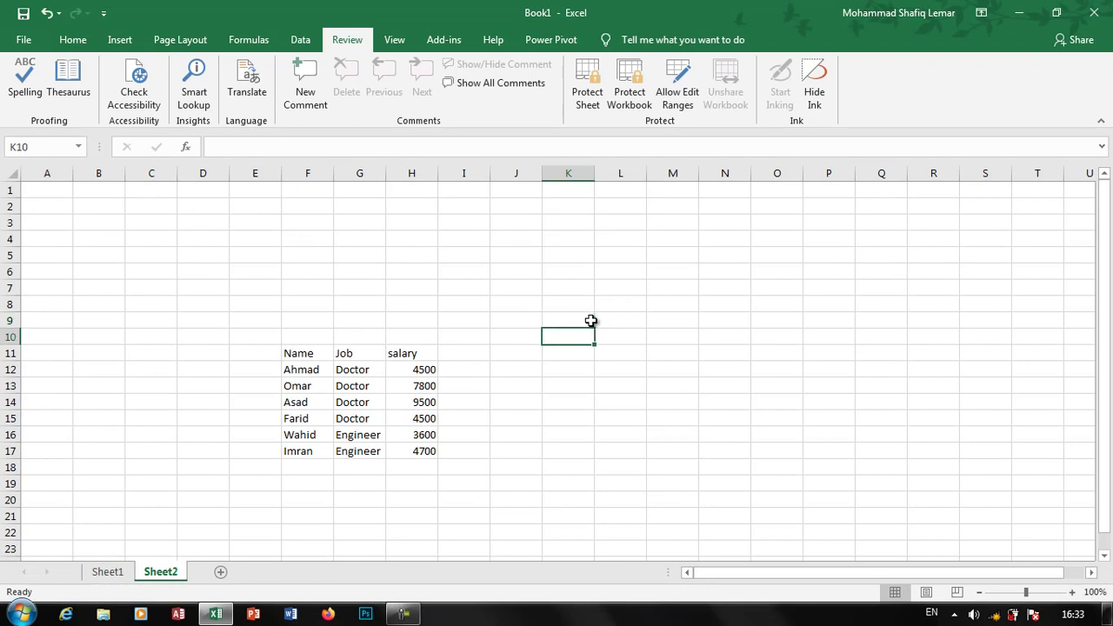
pyautogui.write('(')
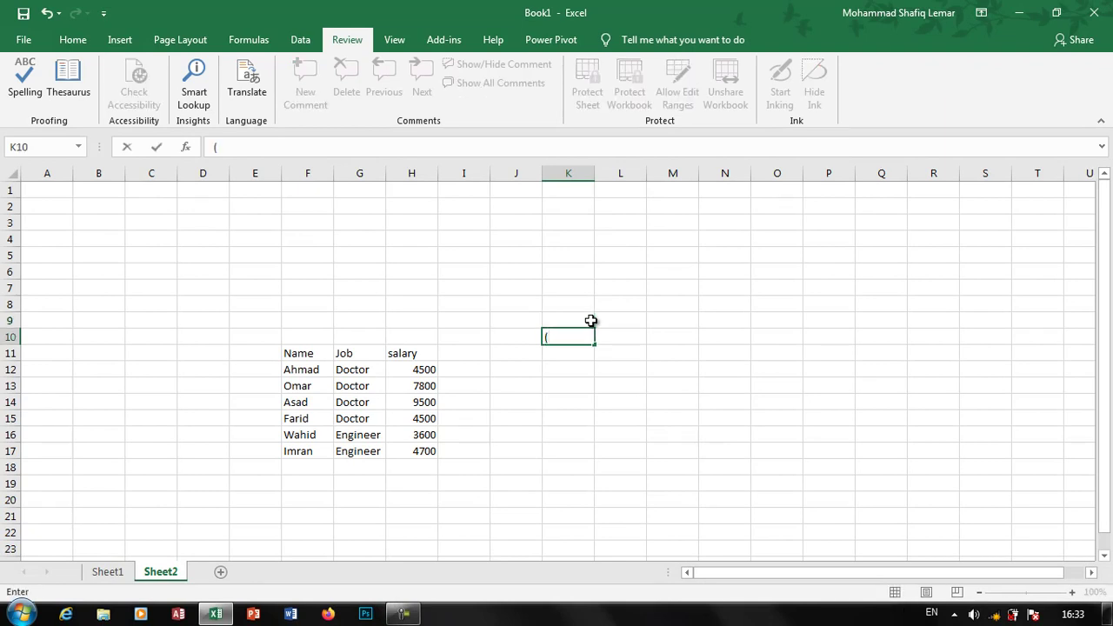
pyautogui.write('c')
pyautogui.write(')')
pyautogui.press('Return')
pyautogui.press('Up')
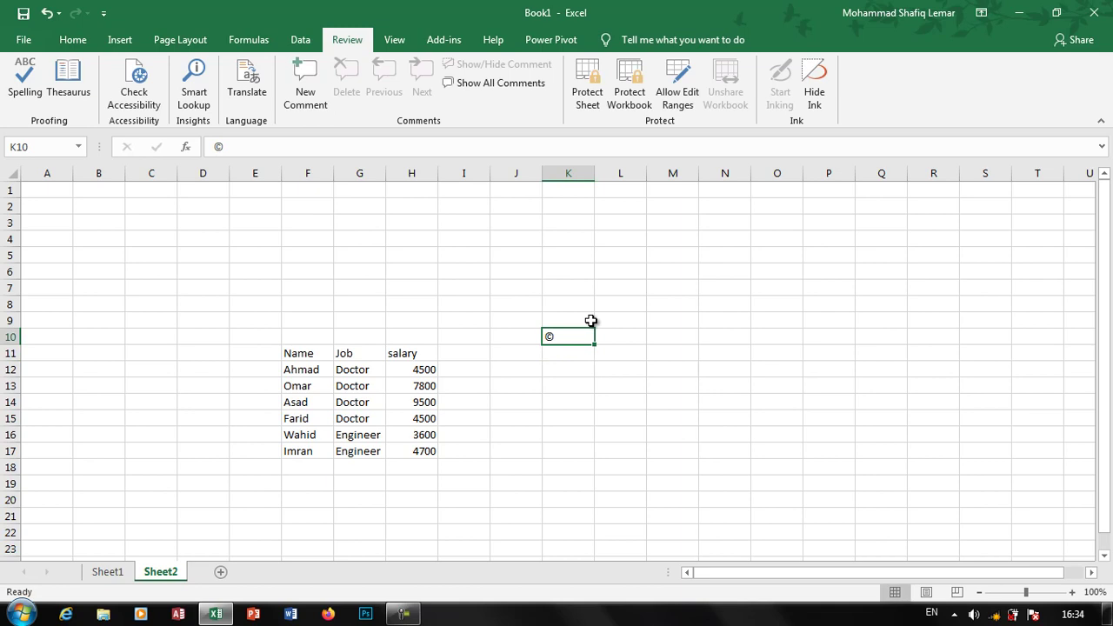
pyautogui.click(573, 351)
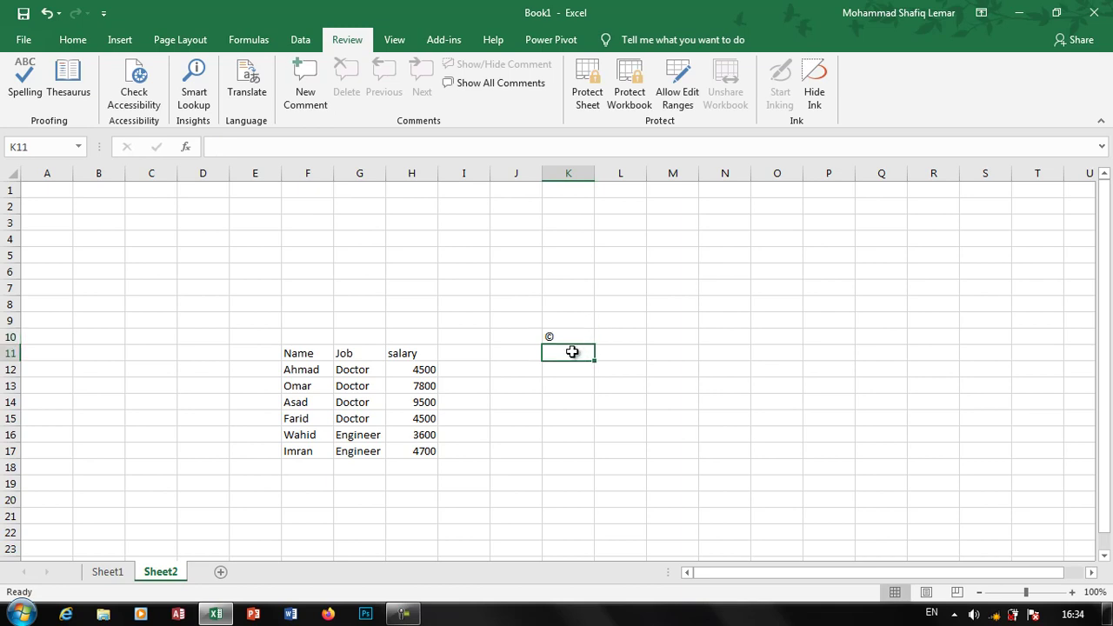
# Step: Spell check the sheet, changing Asad to the suggested Assad
pyautogui.click(39, 104)
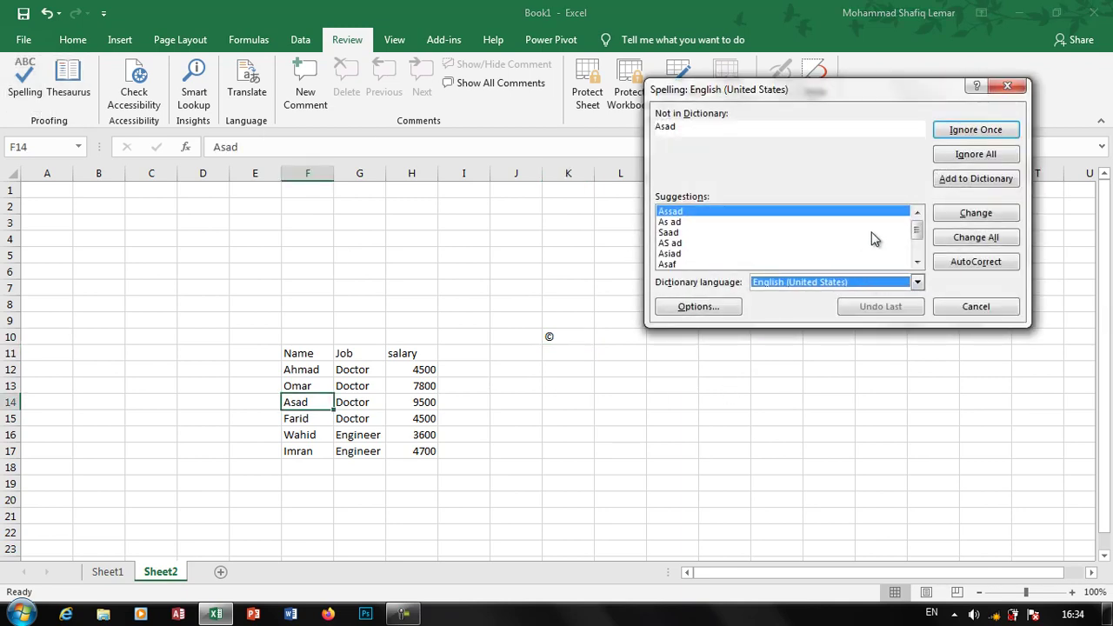
pyautogui.click(974, 266)
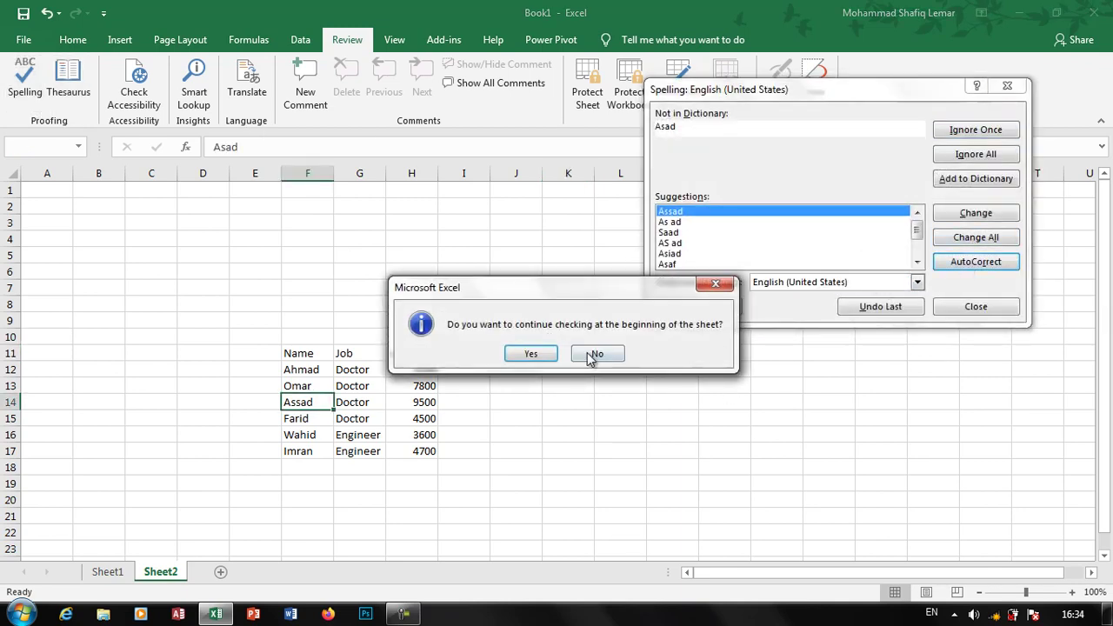
pyautogui.click(530, 354)
pyautogui.click(574, 352)
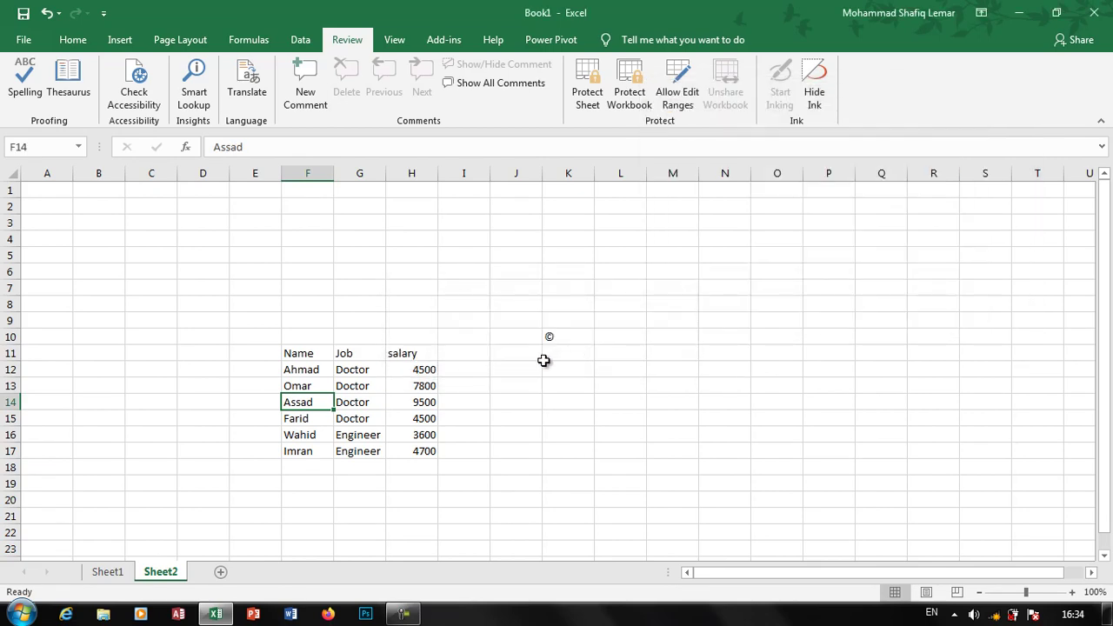
# Step: Enter NEWWW in cell M13
pyautogui.click(534, 372)
pyautogui.click(652, 382)
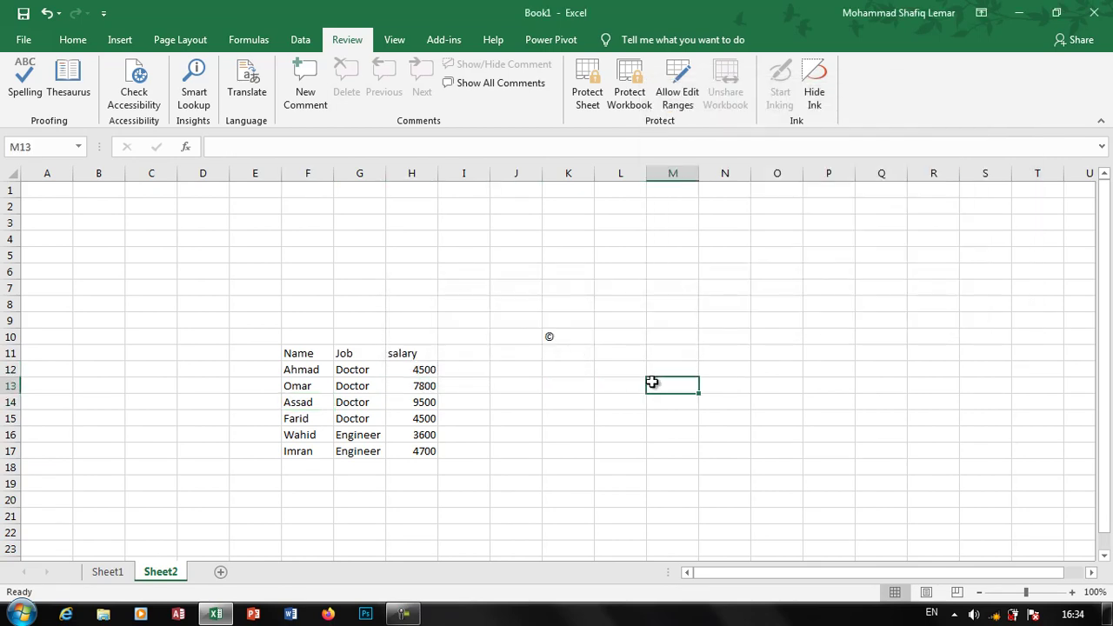
pyautogui.write('NEWW')
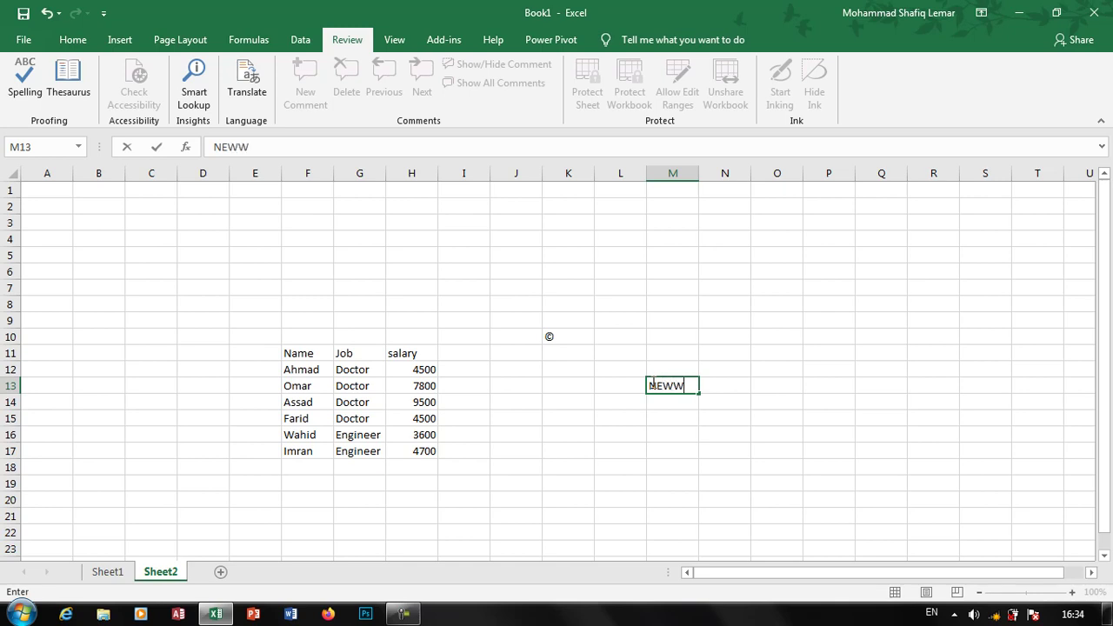
pyautogui.write('W')
pyautogui.click(688, 419)
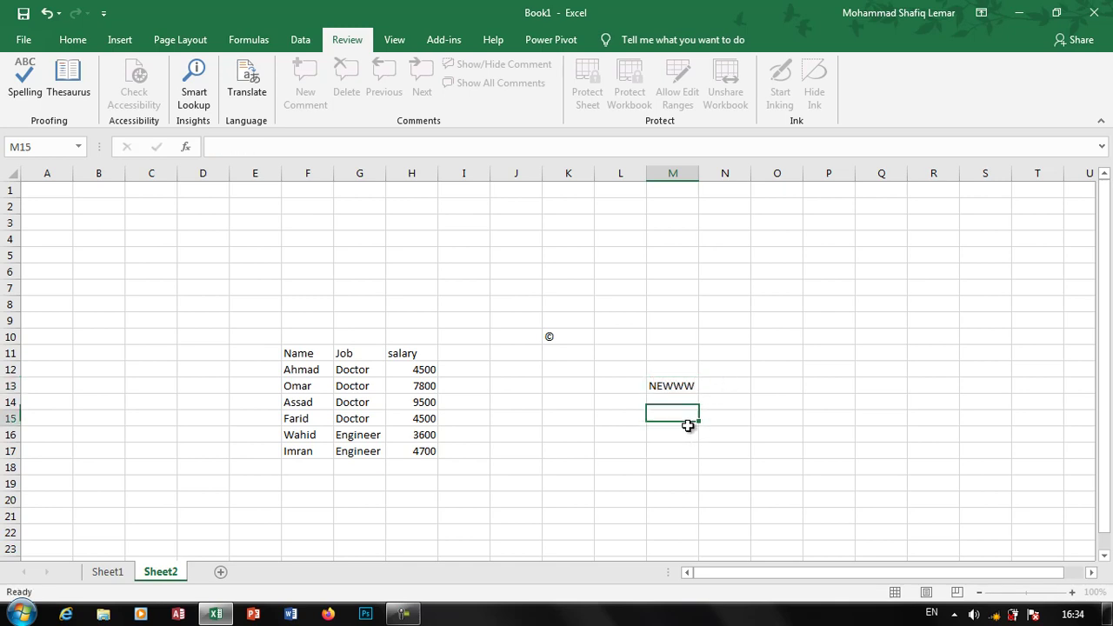
pyautogui.click(680, 385)
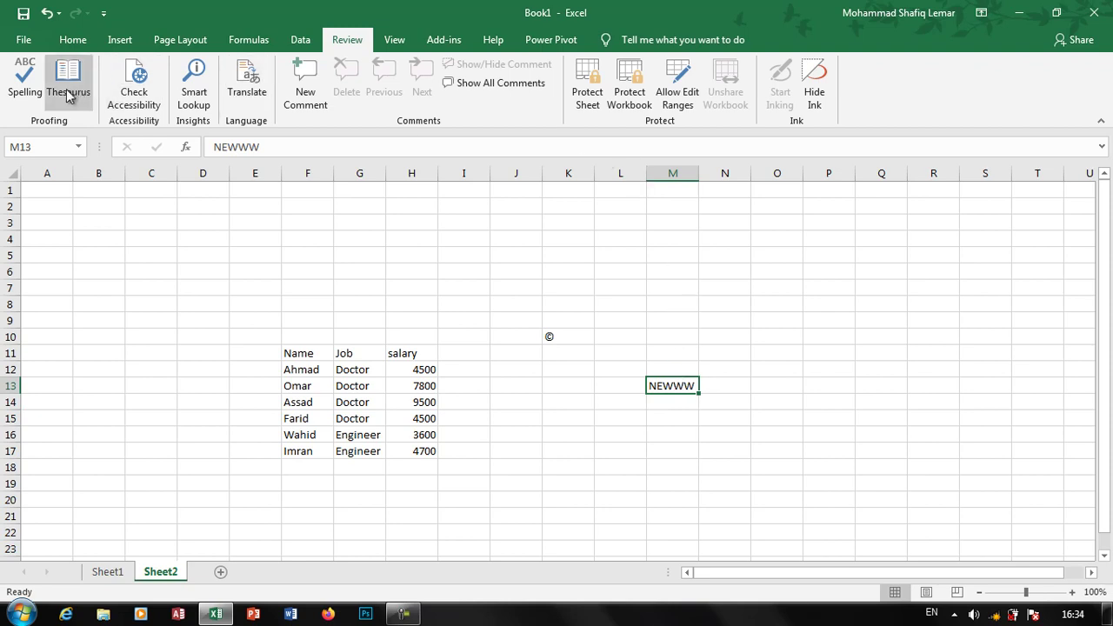
# Step: Rerun the spell check across the whole sheet until it reports nothing to correct
pyautogui.click(25, 79)
pyautogui.click(531, 353)
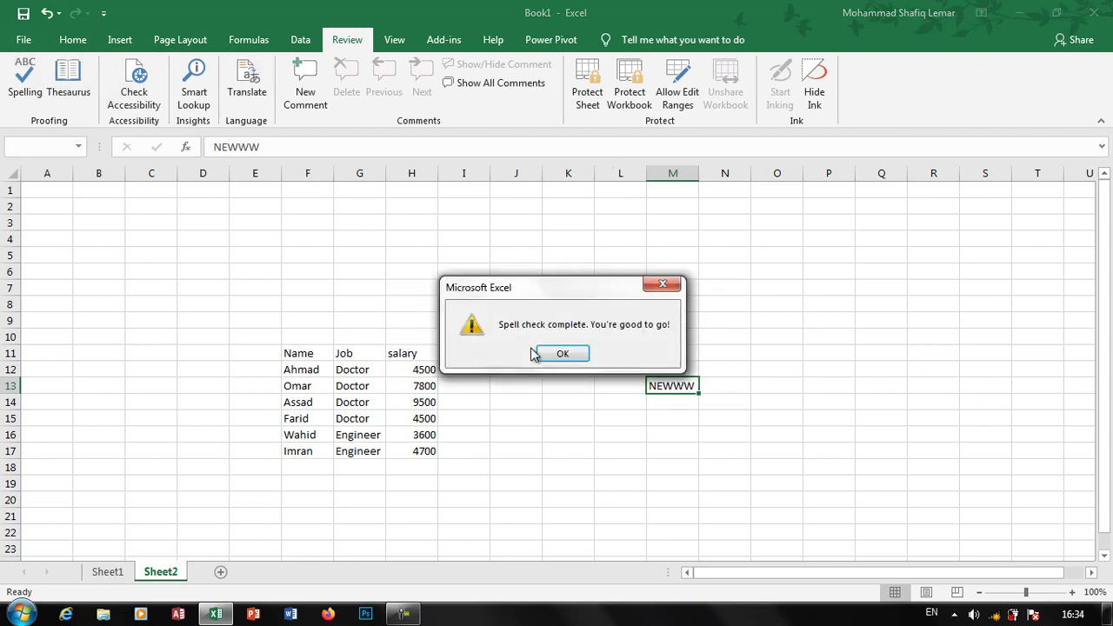
pyautogui.click(557, 352)
pyautogui.click(23, 79)
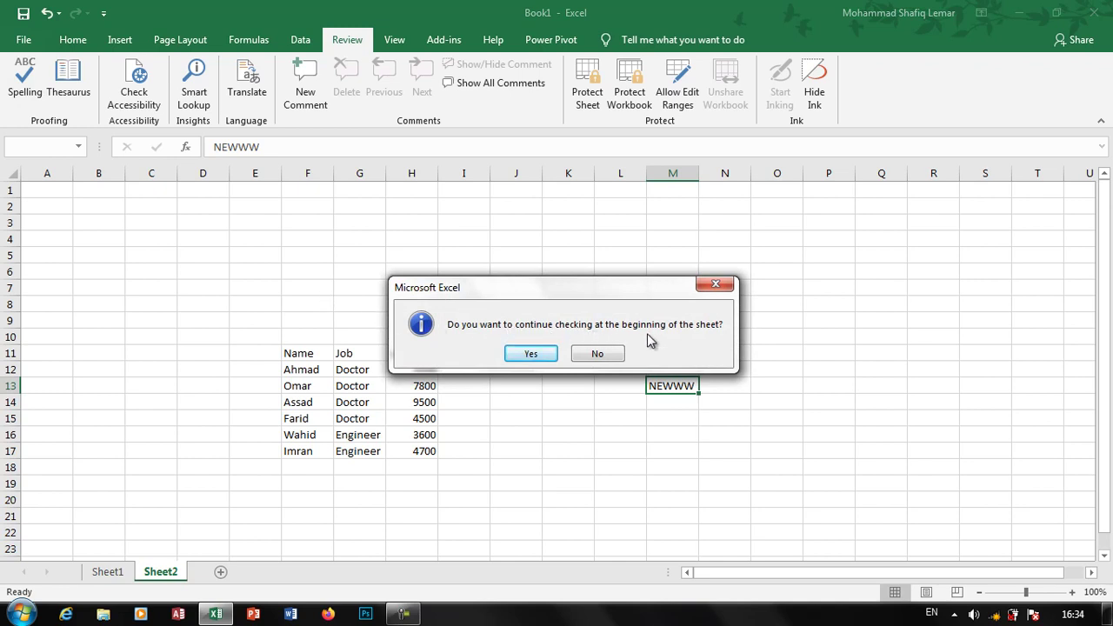
pyautogui.click(598, 354)
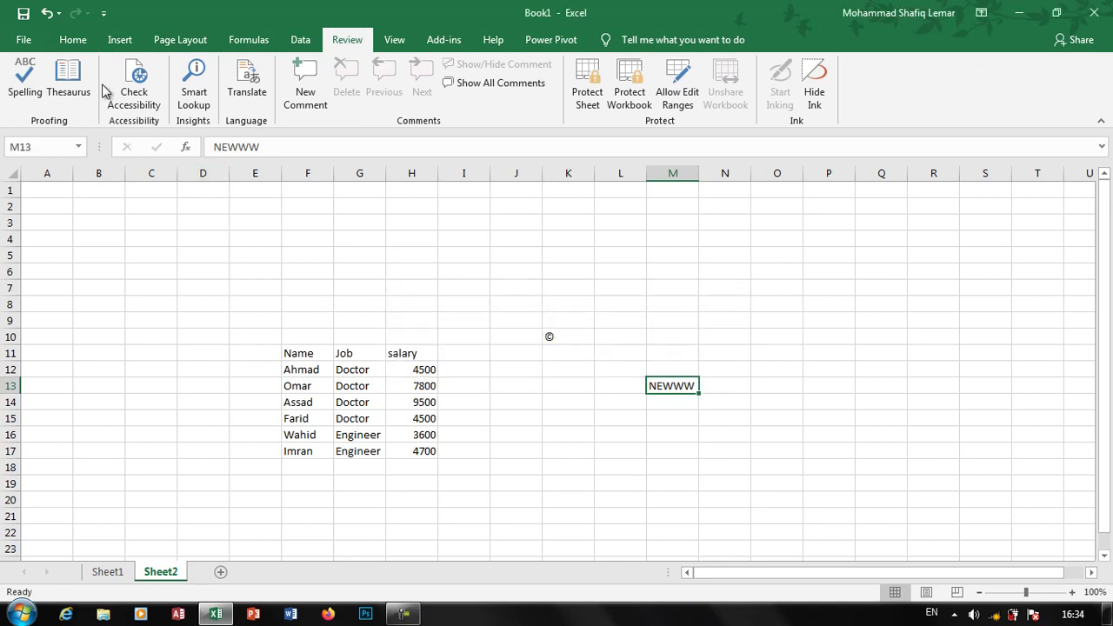
pyautogui.click(23, 78)
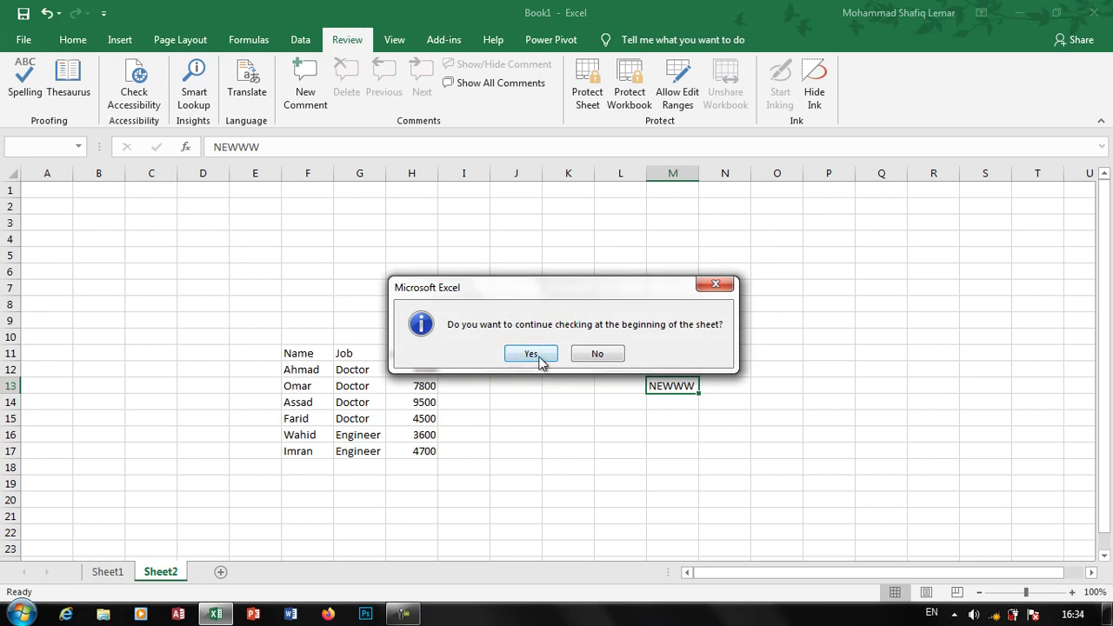
pyautogui.click(532, 355)
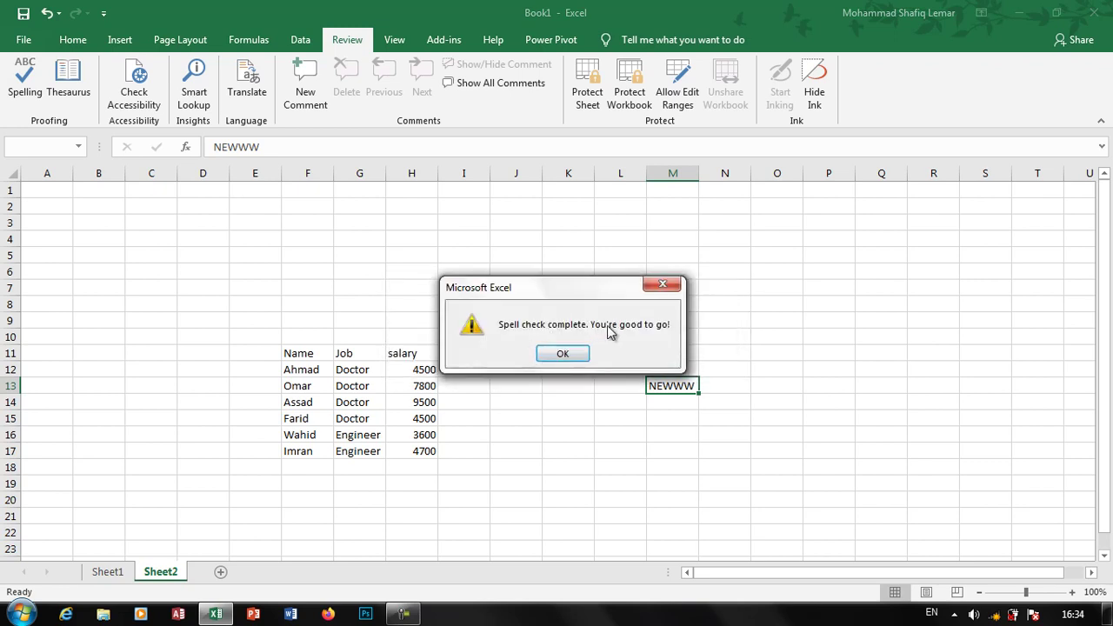
pyautogui.click(563, 354)
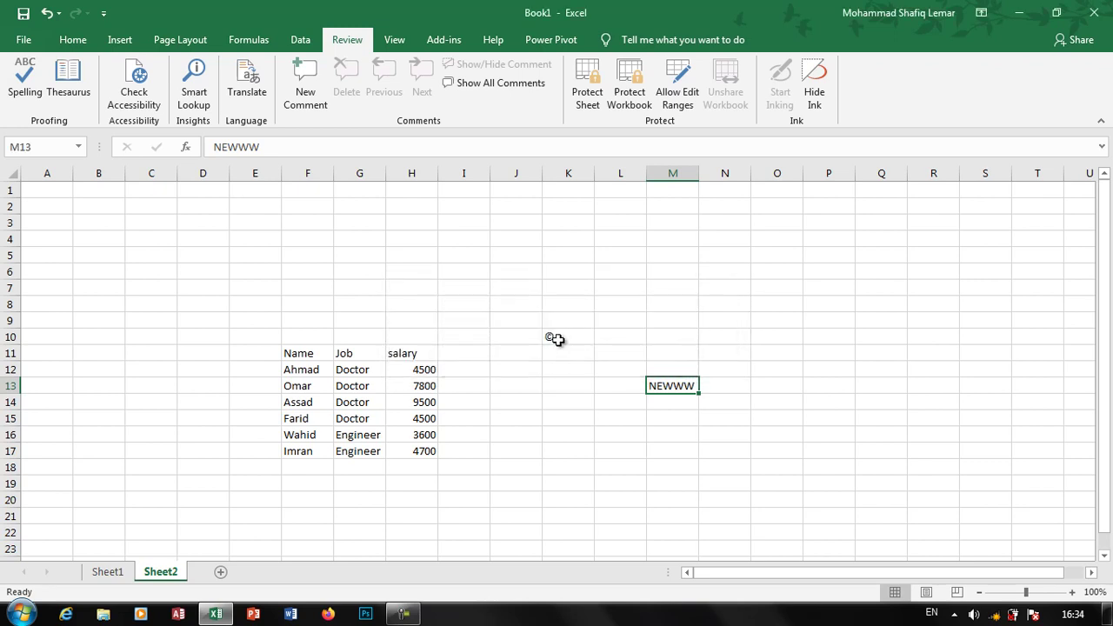
# Step: Add a new worksheet and type Newww in cell G13
pyautogui.click(220, 572)
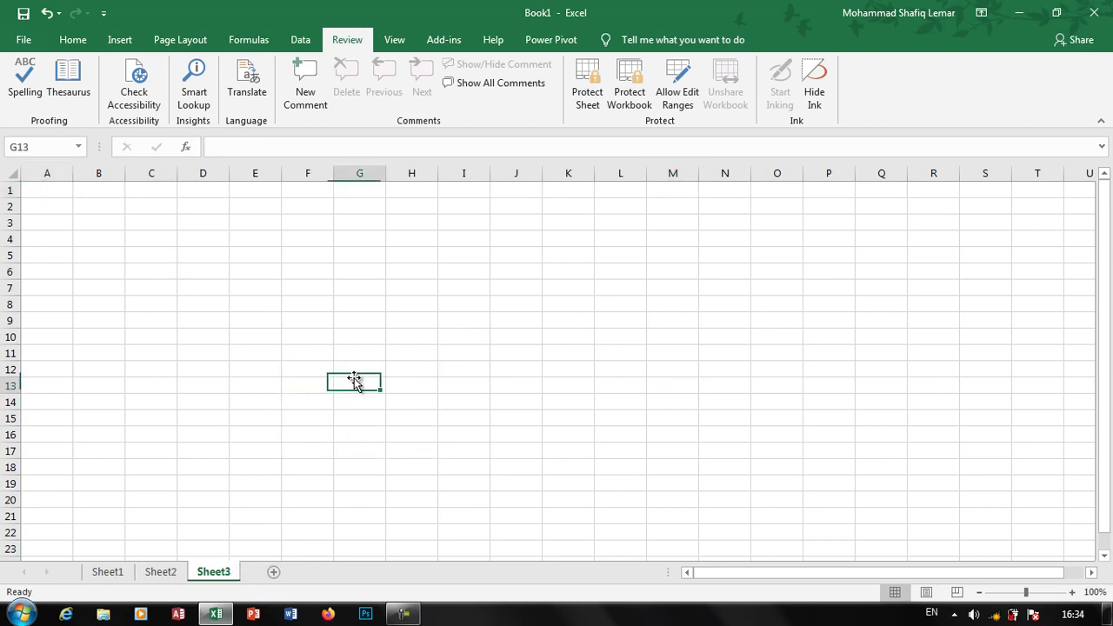
pyautogui.doubleClick(354, 381)
pyautogui.write('Newww')
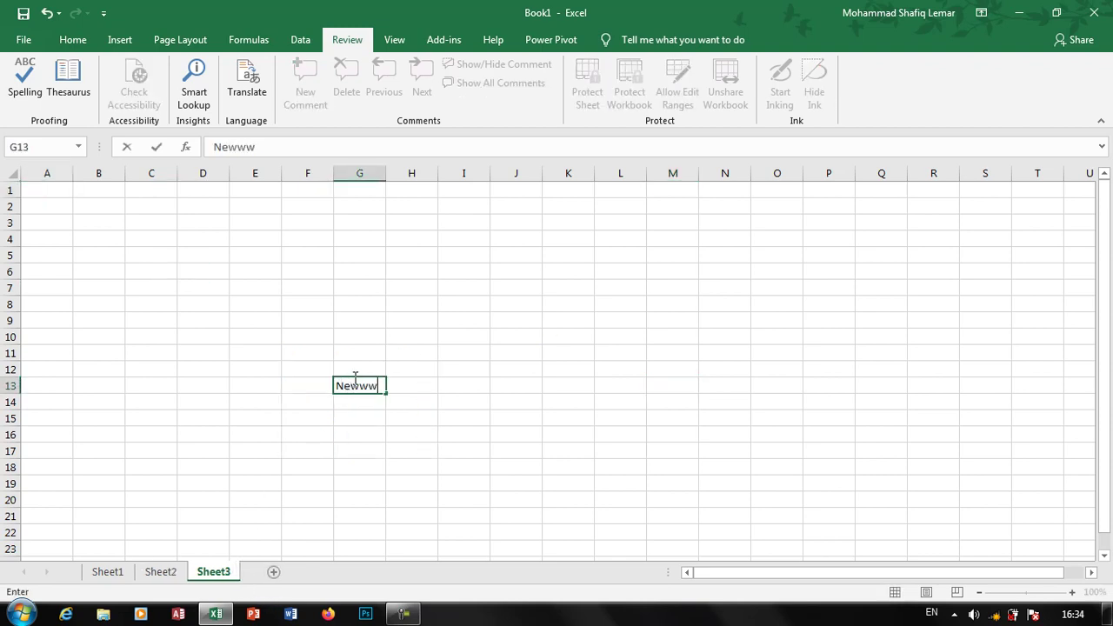
pyautogui.click(292, 461)
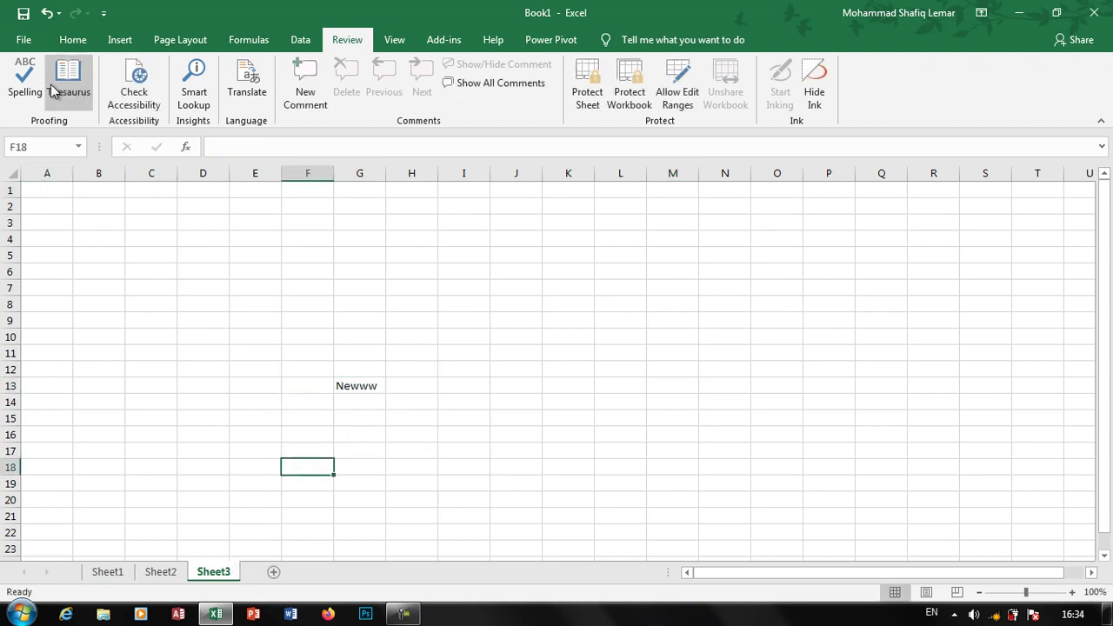
# Step: Spell check Sheet3, replacing Newww in G13 with the suggestion Knew
pyautogui.click(25, 80)
pyautogui.click(530, 353)
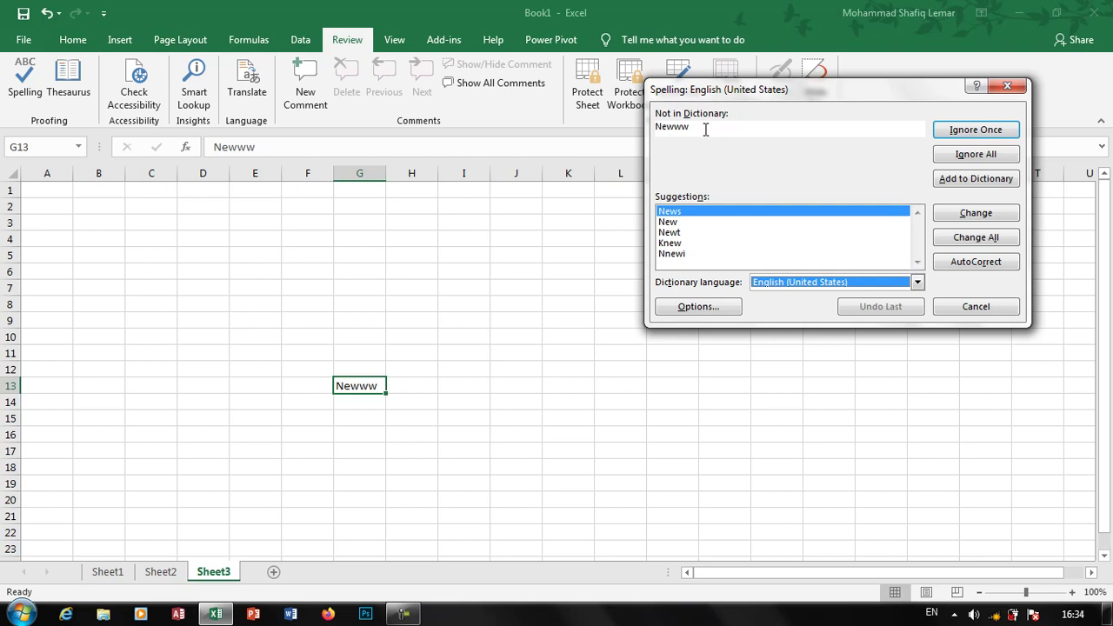
pyautogui.click(682, 244)
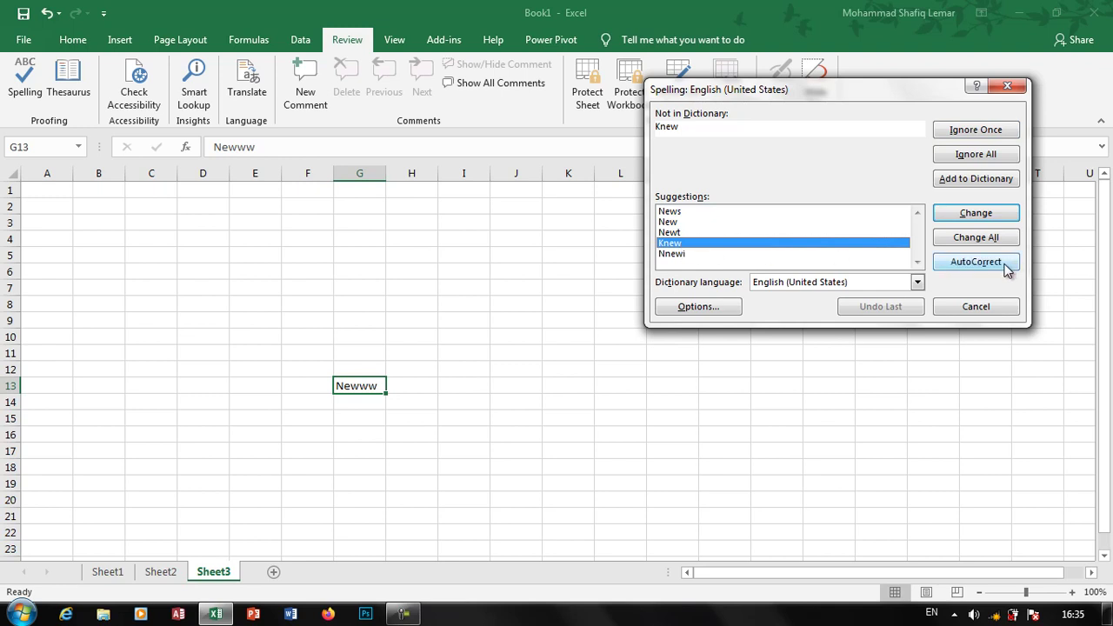
pyautogui.click(1006, 266)
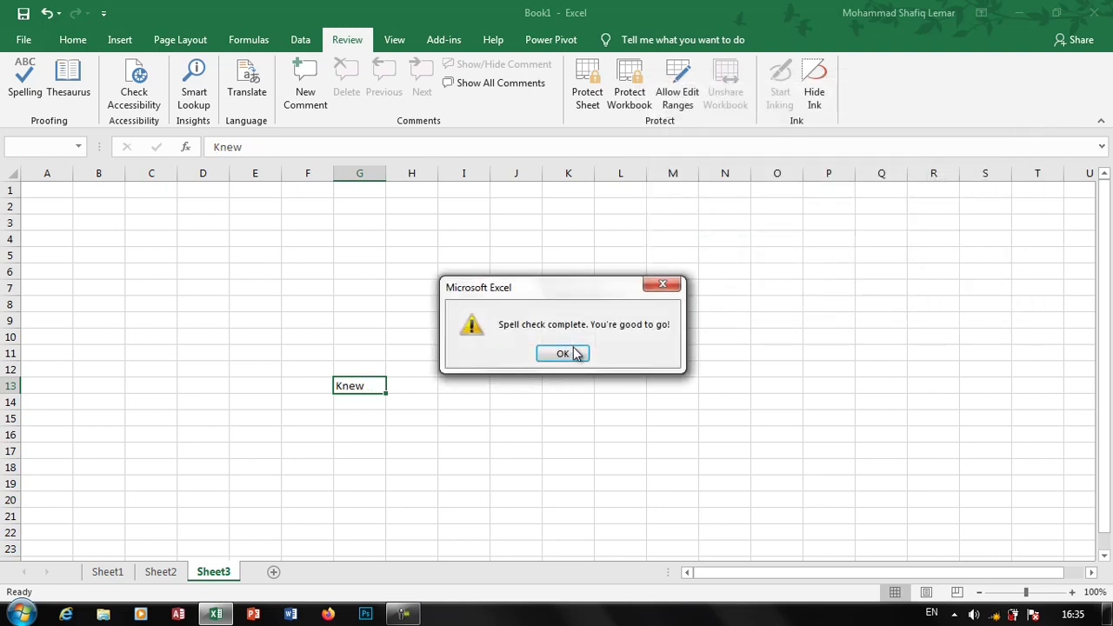
pyautogui.click(563, 353)
# Step: Enter the misspelled word Knewww in cell I13 and add a blank Sheet4
pyautogui.press('Right')
pyautogui.press('Right')
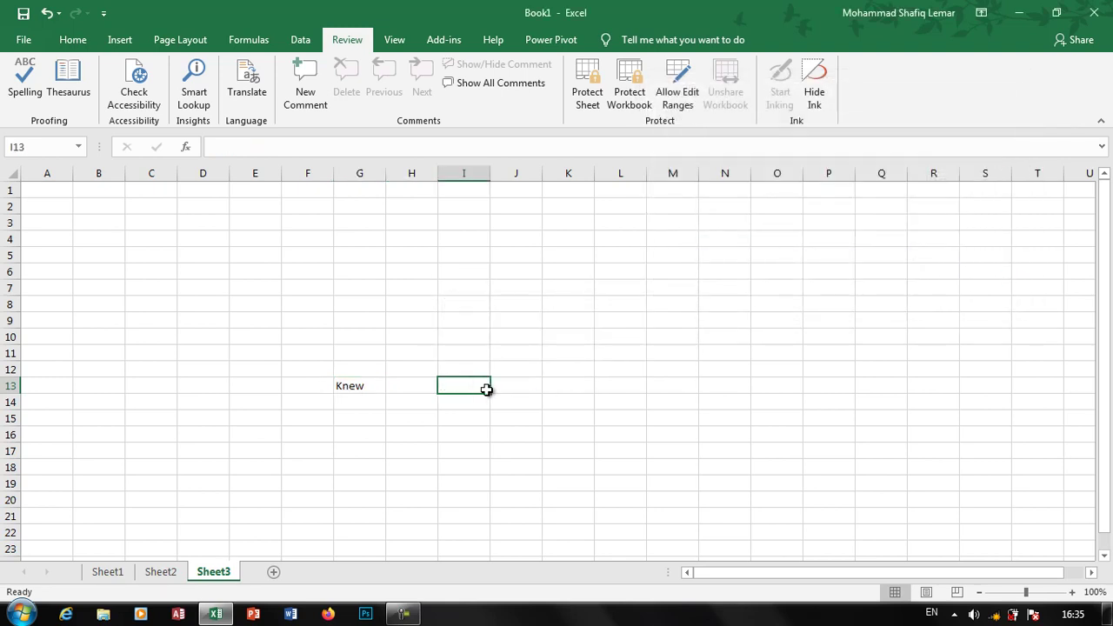
pyautogui.write('Knewww')
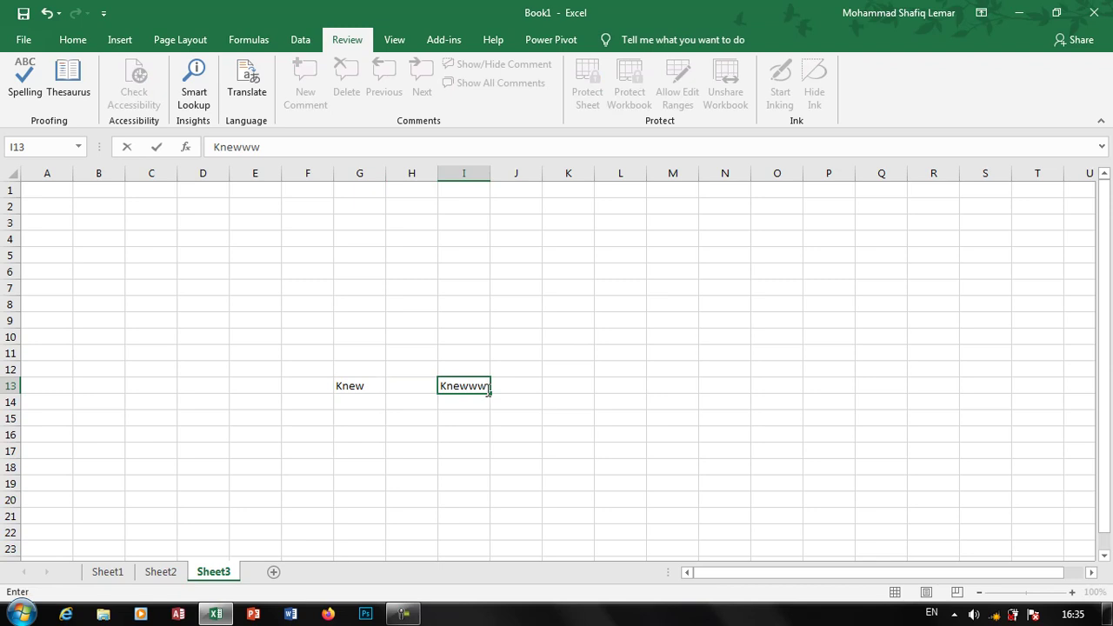
pyautogui.press('Return')
pyautogui.click(485, 389)
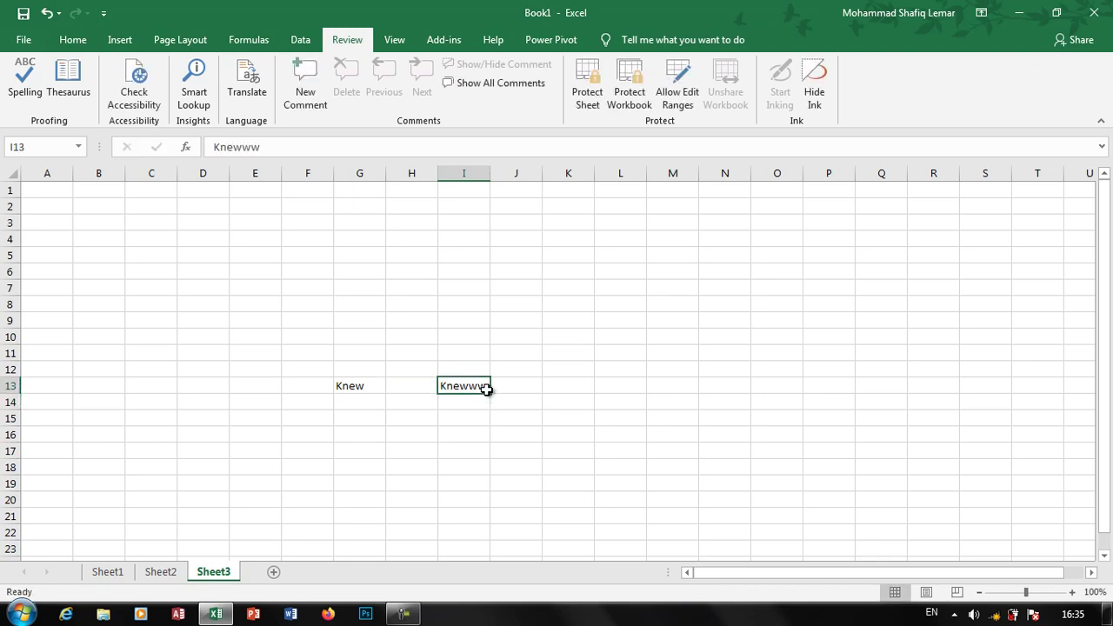
pyautogui.click(498, 432)
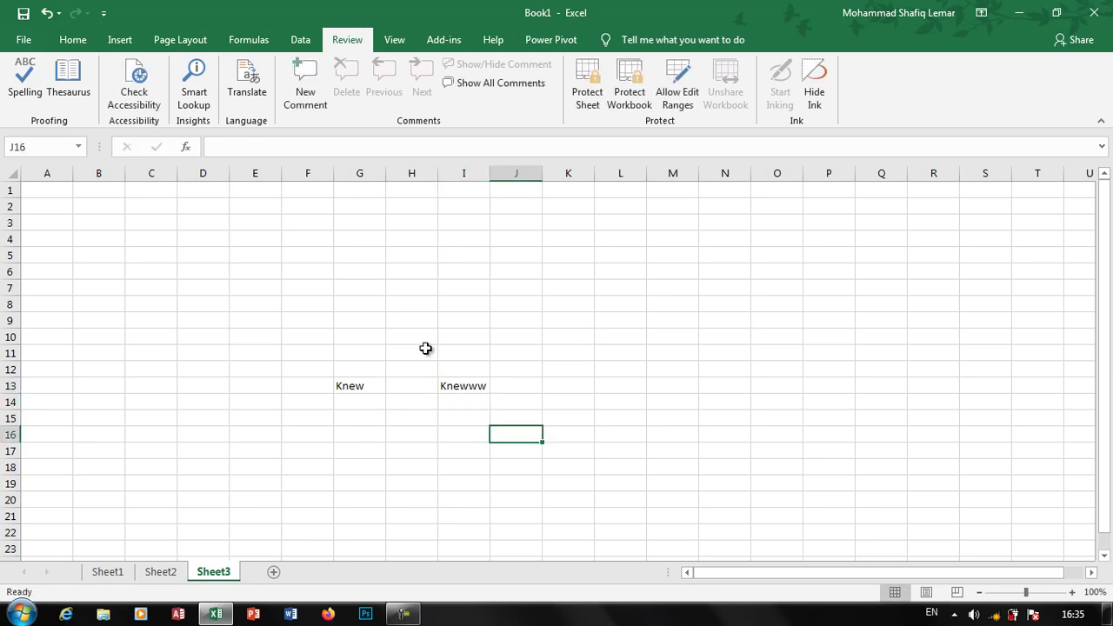
pyautogui.press('F9')
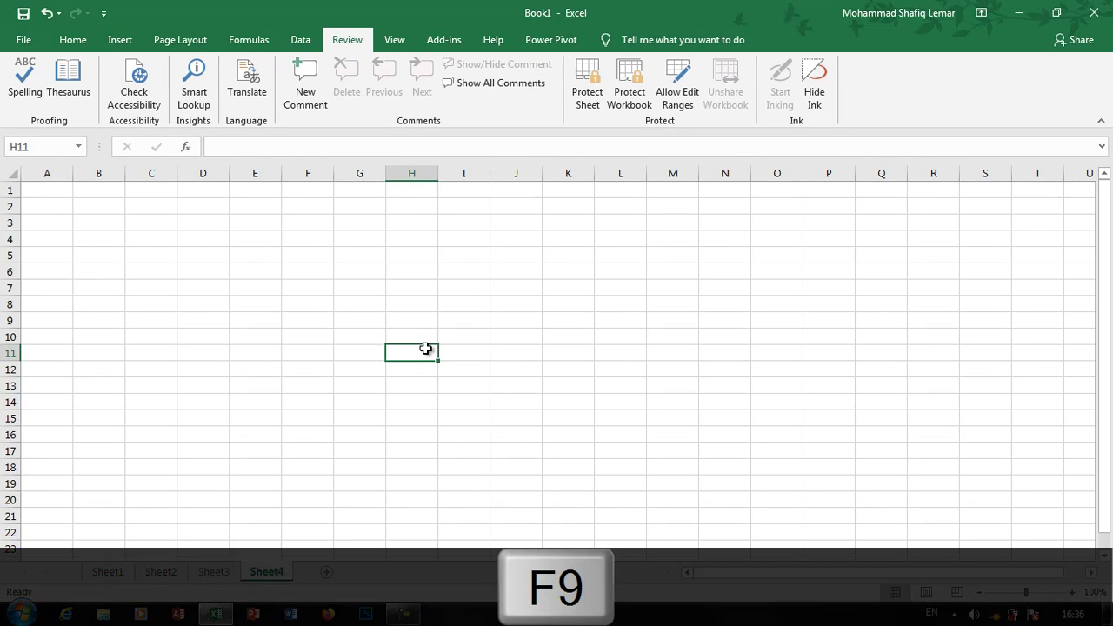
# Step: Type Neww into cell H11 of Sheet4
pyautogui.write('Neww')
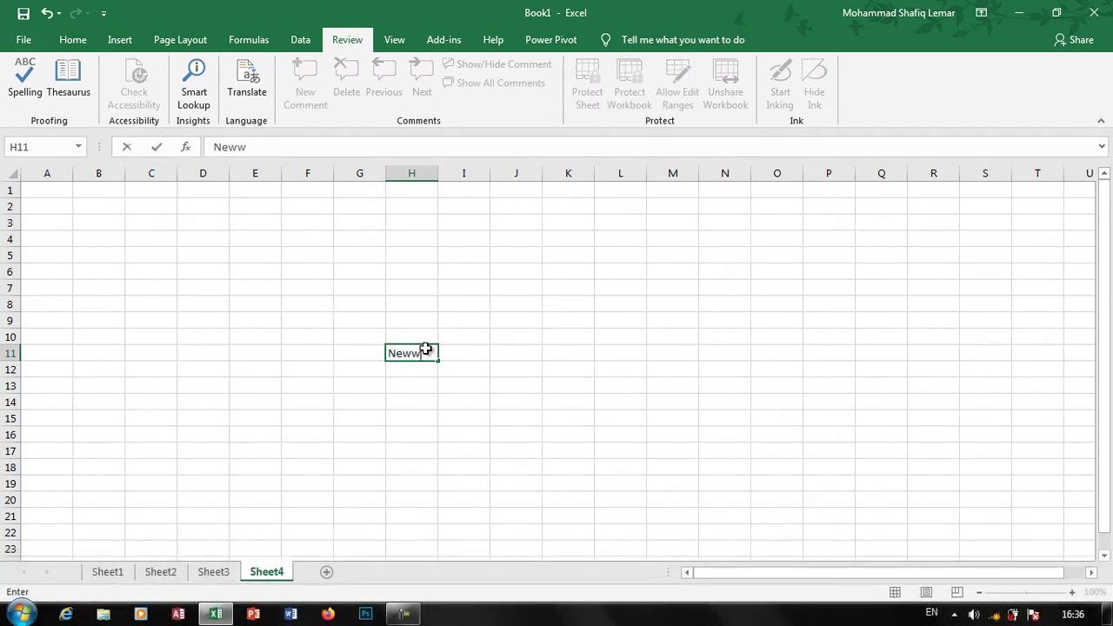
pyautogui.press('Return')
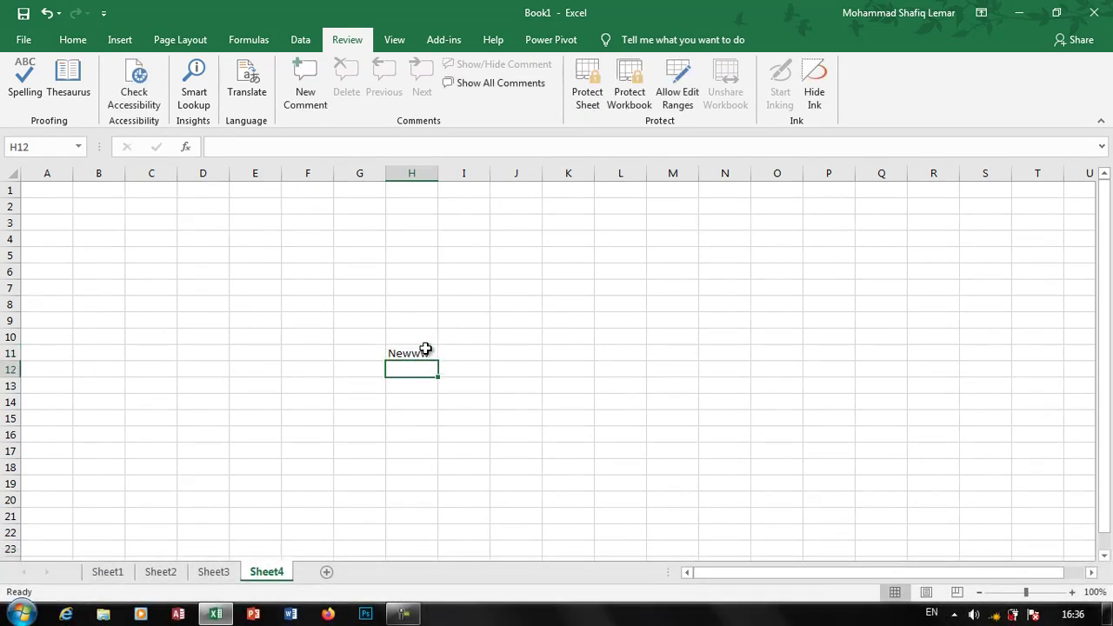
pyautogui.click(425, 349)
pyautogui.press('Return')
# Step: Add Sheet5 and enter Newww in A1, which AutoCorrect changes to Knew
pyautogui.click(327, 572)
pyautogui.write('N')
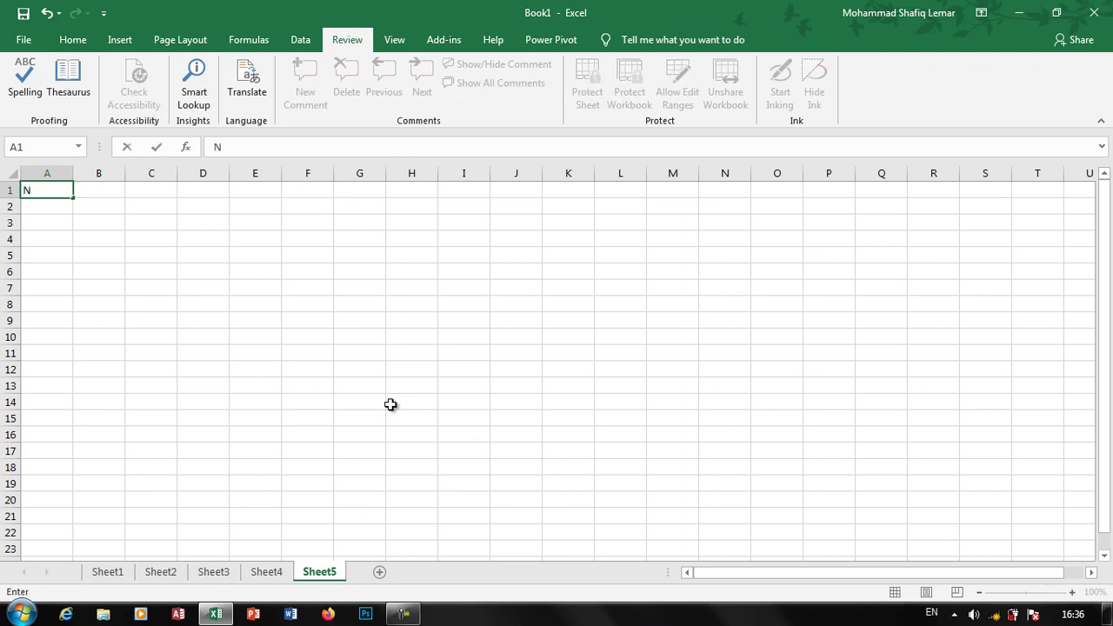
pyautogui.write('ewww')
pyautogui.press('Return')
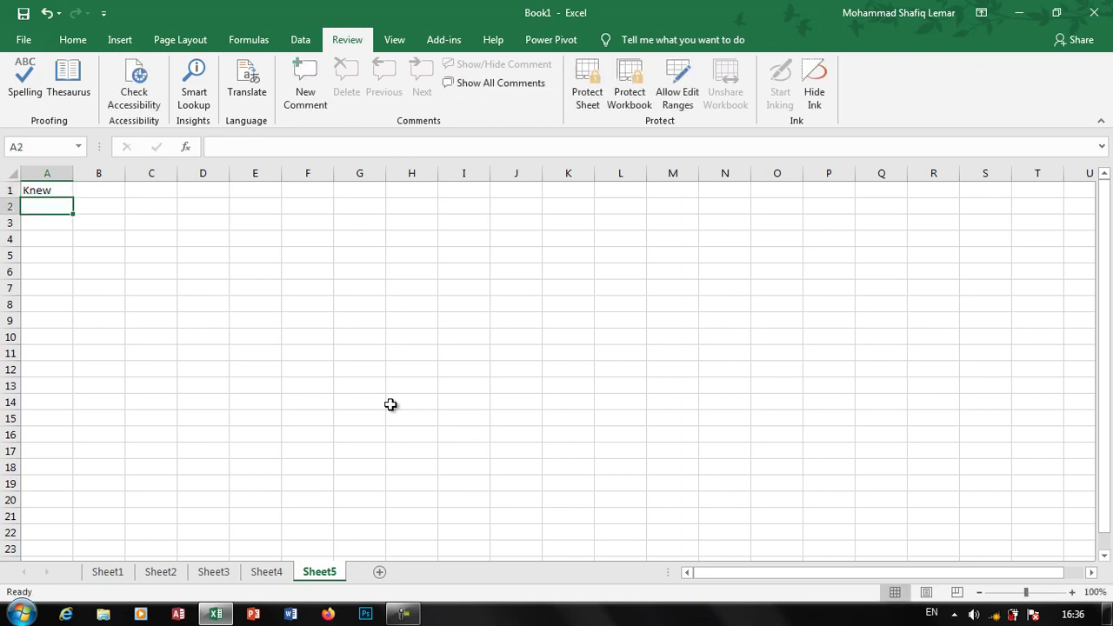
pyautogui.press('Up')
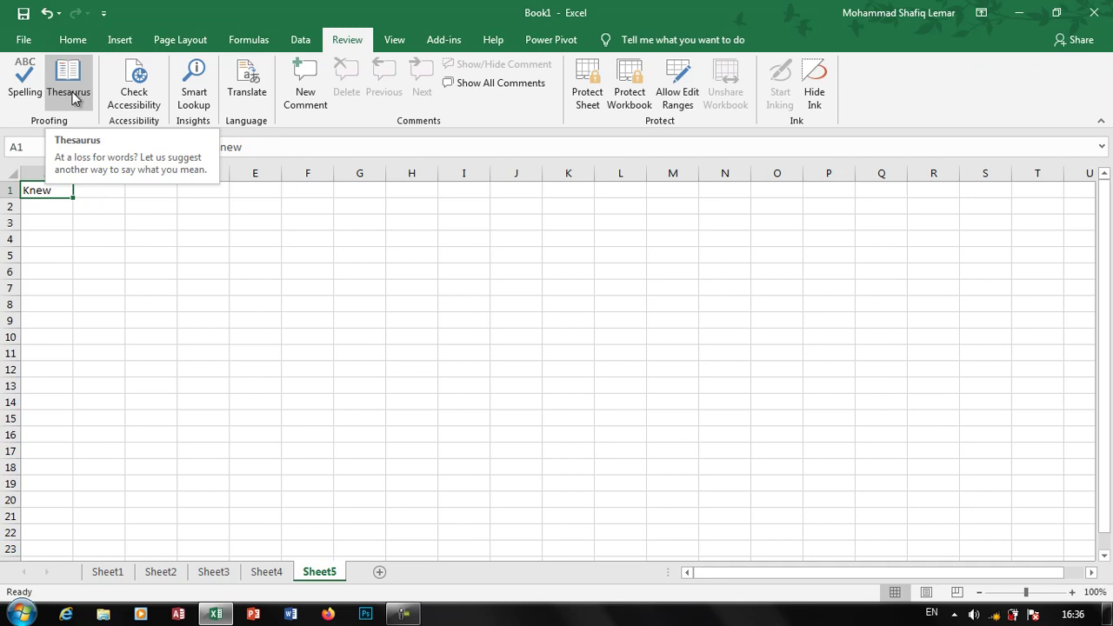
pyautogui.click(73, 99)
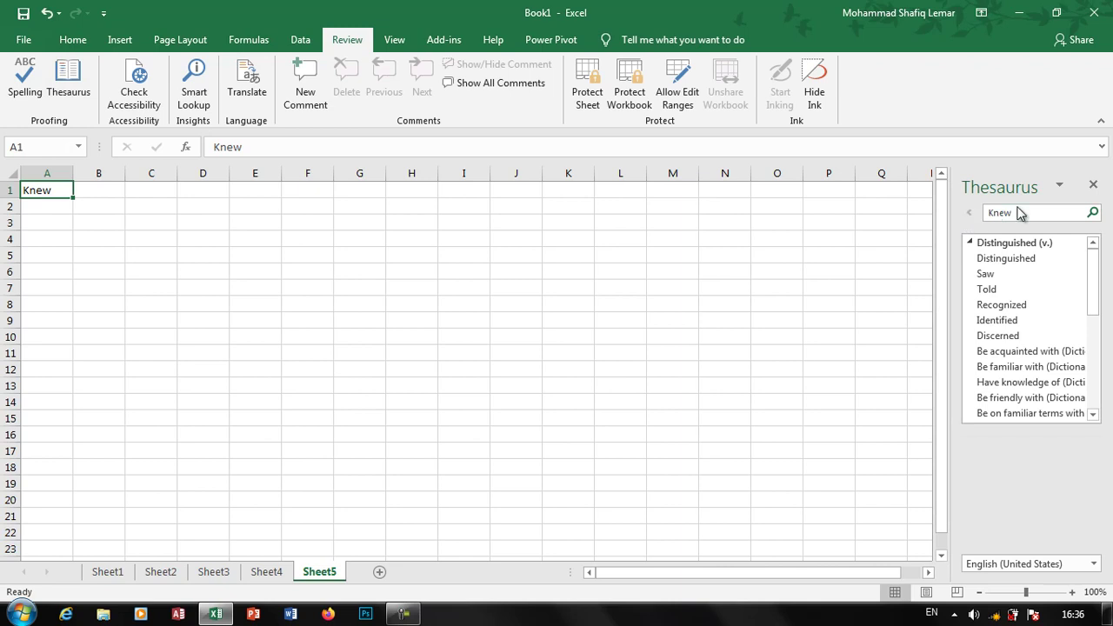
pyautogui.moveTo(1021, 214); pyautogui.dragTo(963, 222)
pyautogui.write('Book')
pyautogui.press('Return')
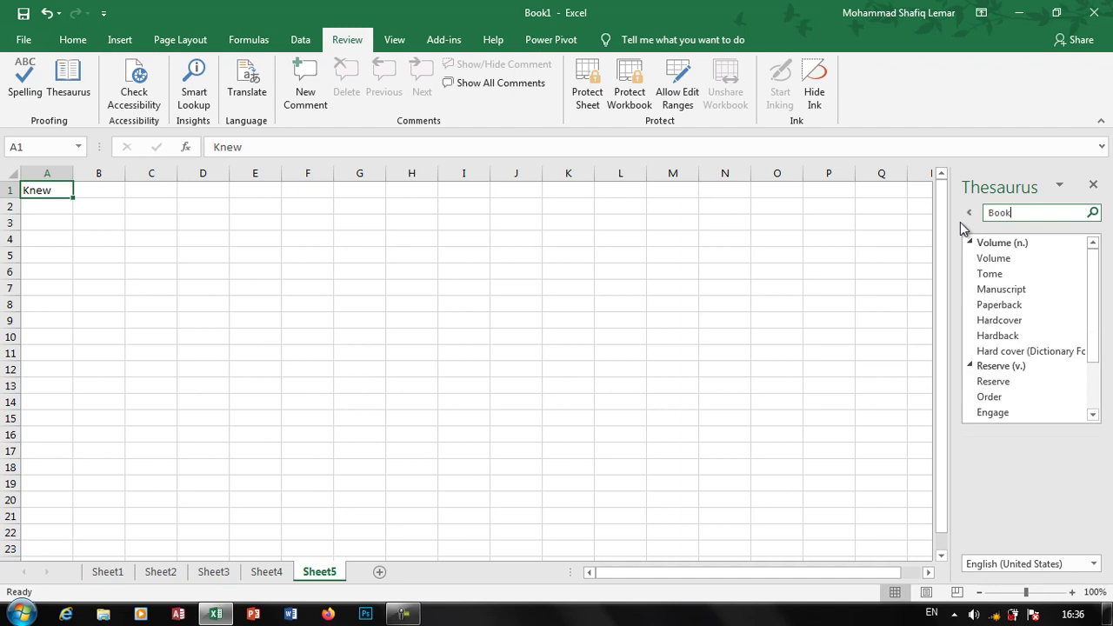
pyautogui.press('BackSpace')
pyautogui.press('BackSpace')
pyautogui.press('BackSpace')
pyautogui.press('BackSpace')
pyautogui.write('Pap')
pyautogui.write('er')
pyautogui.press('Return')
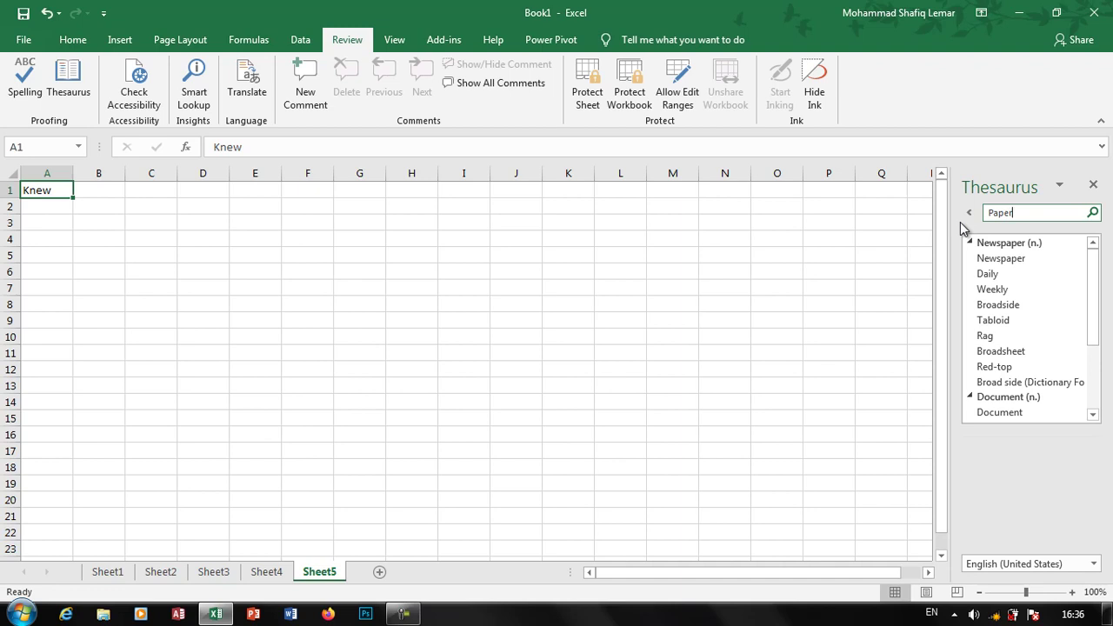
pyautogui.click(1093, 184)
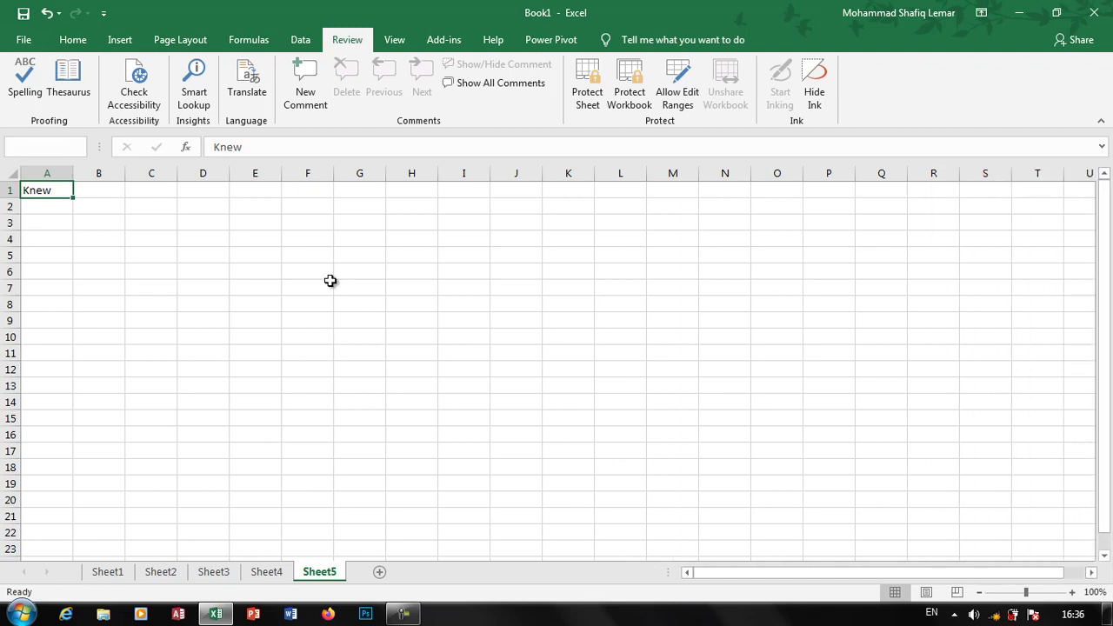
pyautogui.click(331, 280)
pyautogui.click(67, 190)
pyautogui.press('Delete')
# Step: Check accessibility, reviewing the Default Sheet Names warnings and fixes for Sheet1 and Sheet2
pyautogui.click(122, 40)
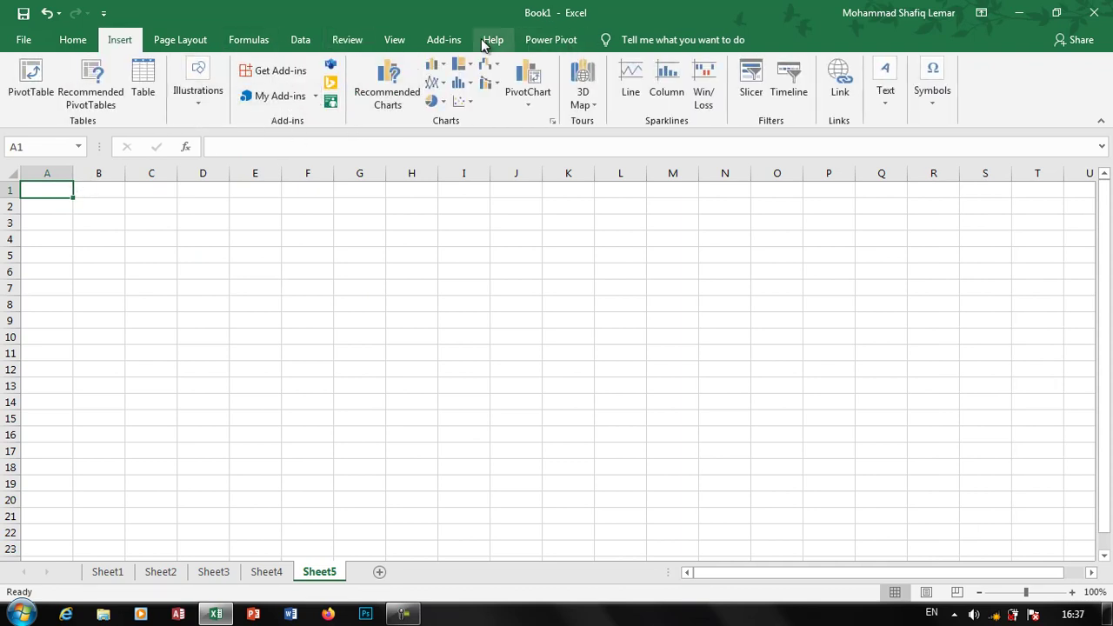
pyautogui.click(346, 42)
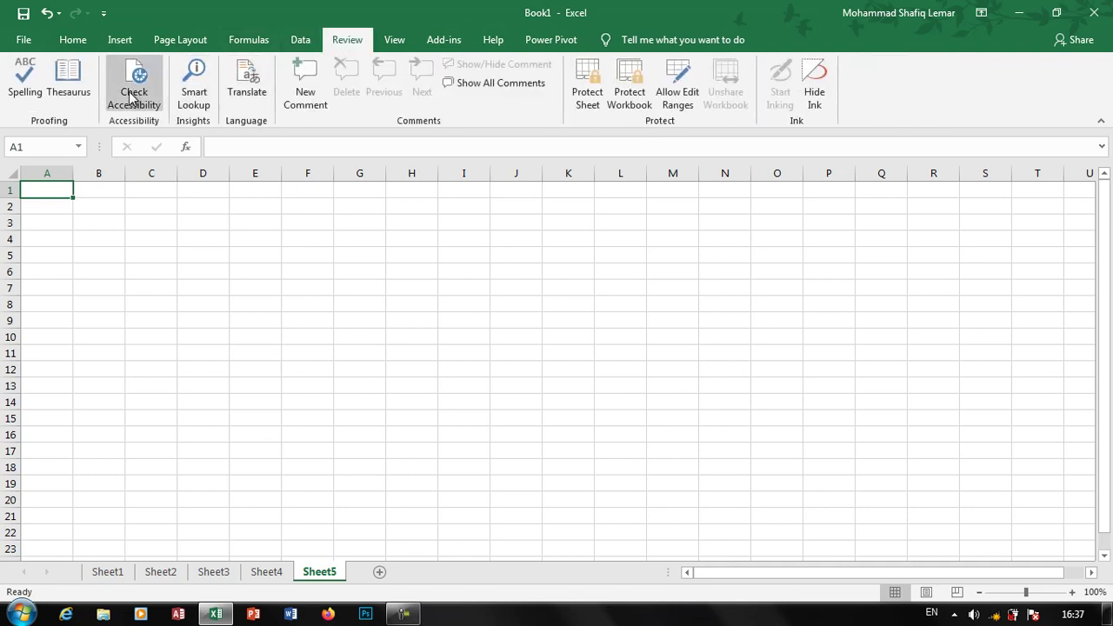
pyautogui.click(132, 98)
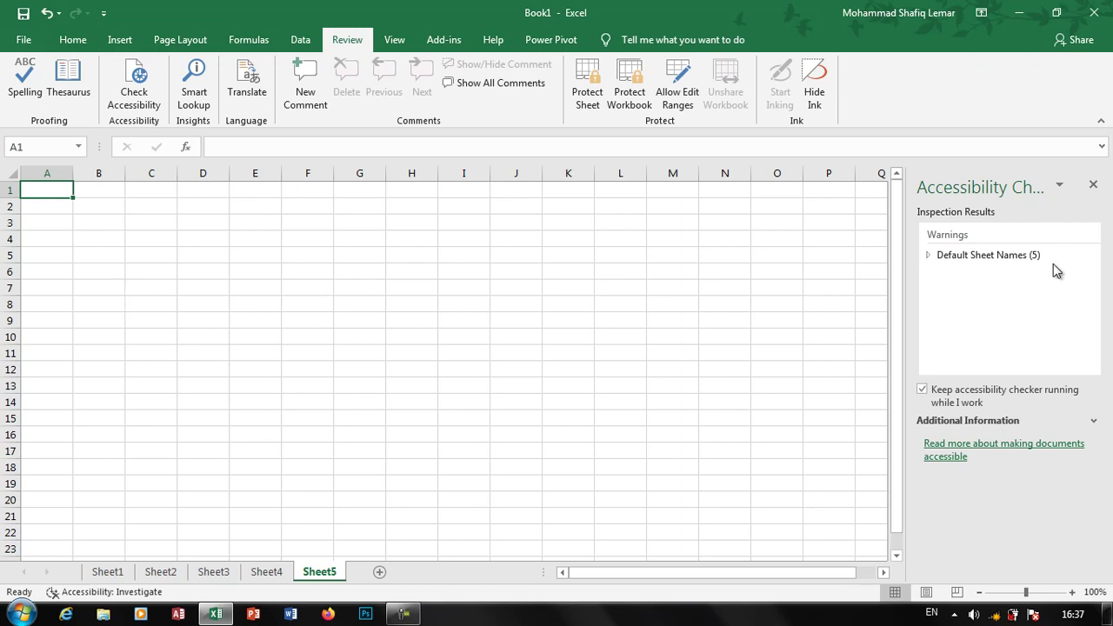
pyautogui.click(931, 261)
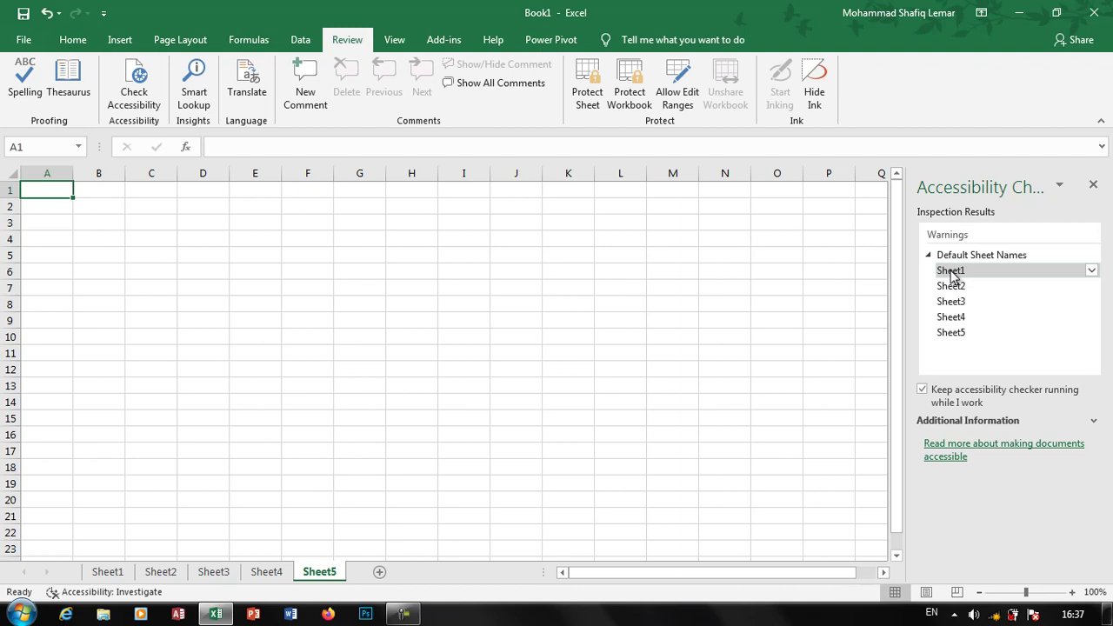
pyautogui.click(953, 273)
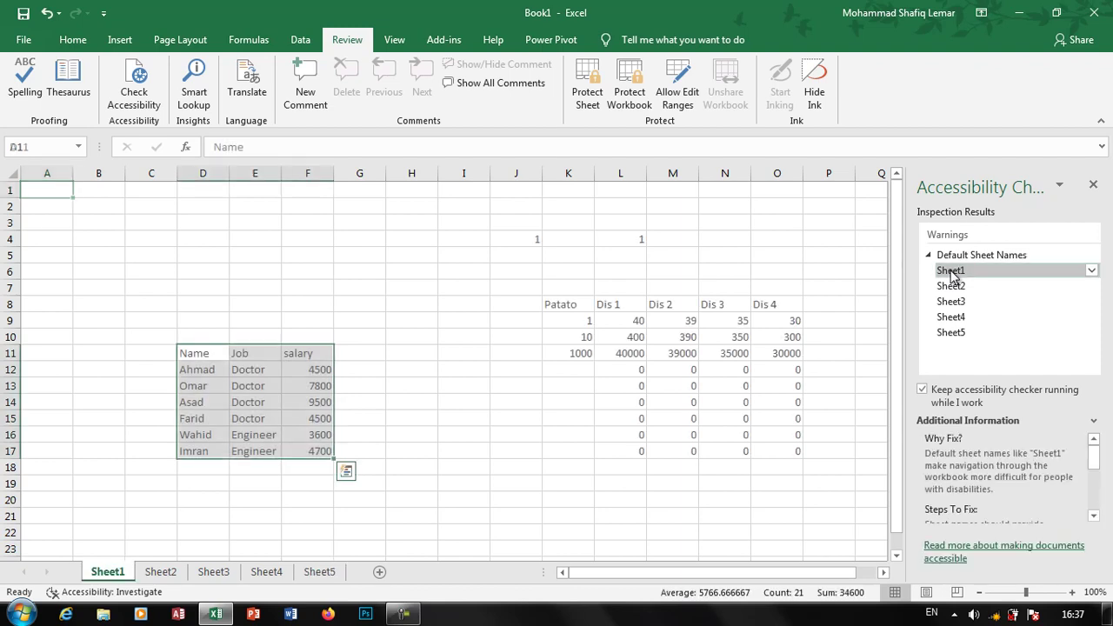
pyautogui.click(974, 292)
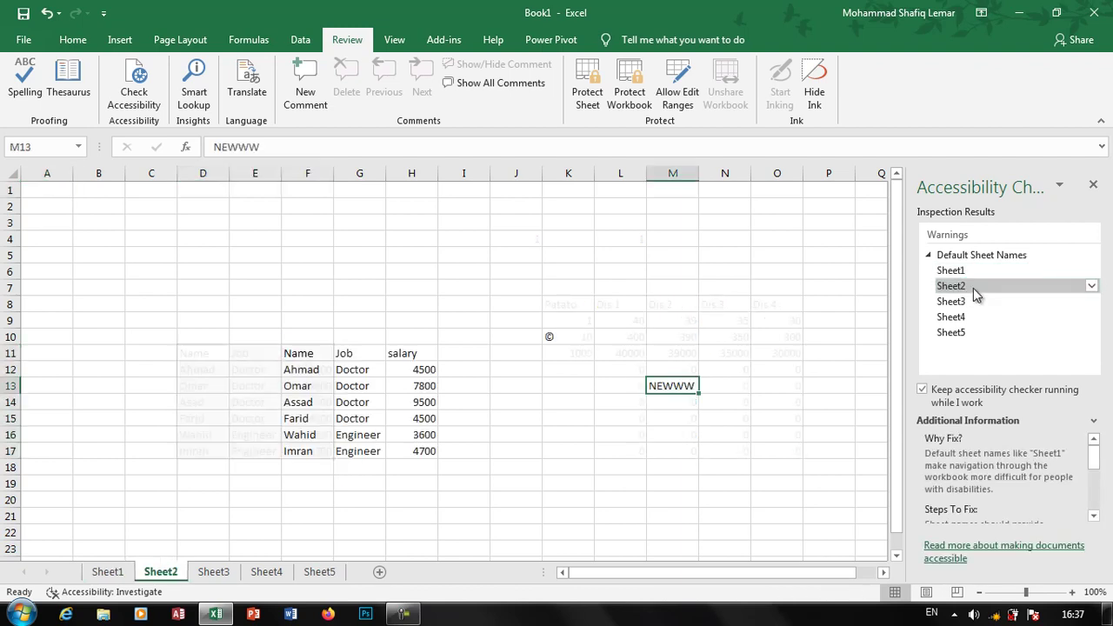
pyautogui.click(1091, 286)
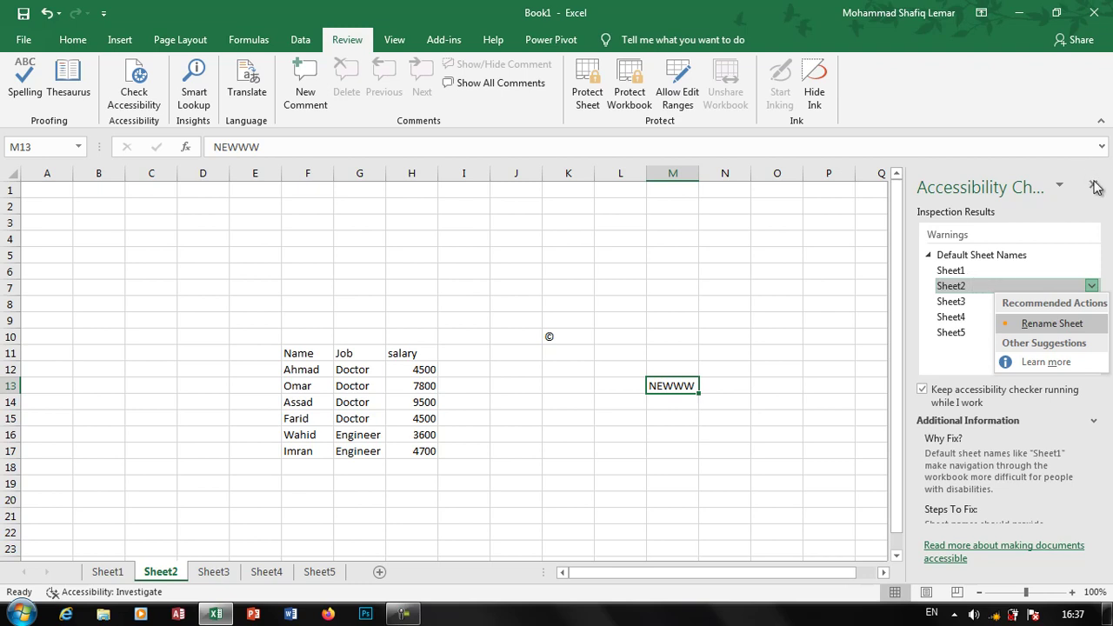
pyautogui.click(1092, 288)
pyautogui.click(1094, 188)
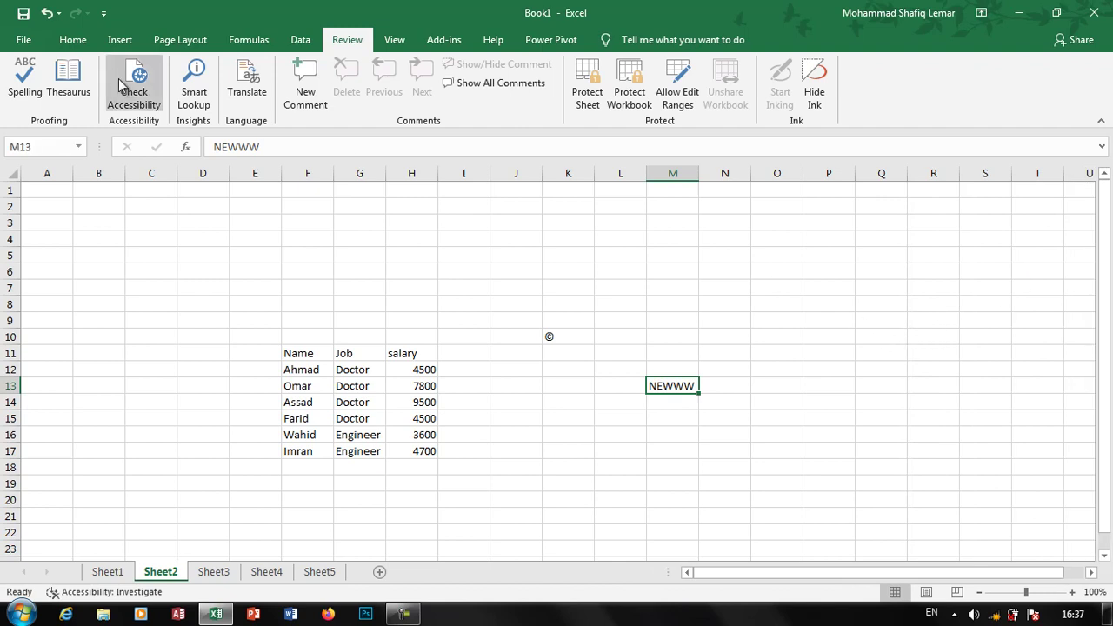
# Step: Run Smart Lookup, which shows a network connection error, then select F11
pyautogui.click(193, 79)
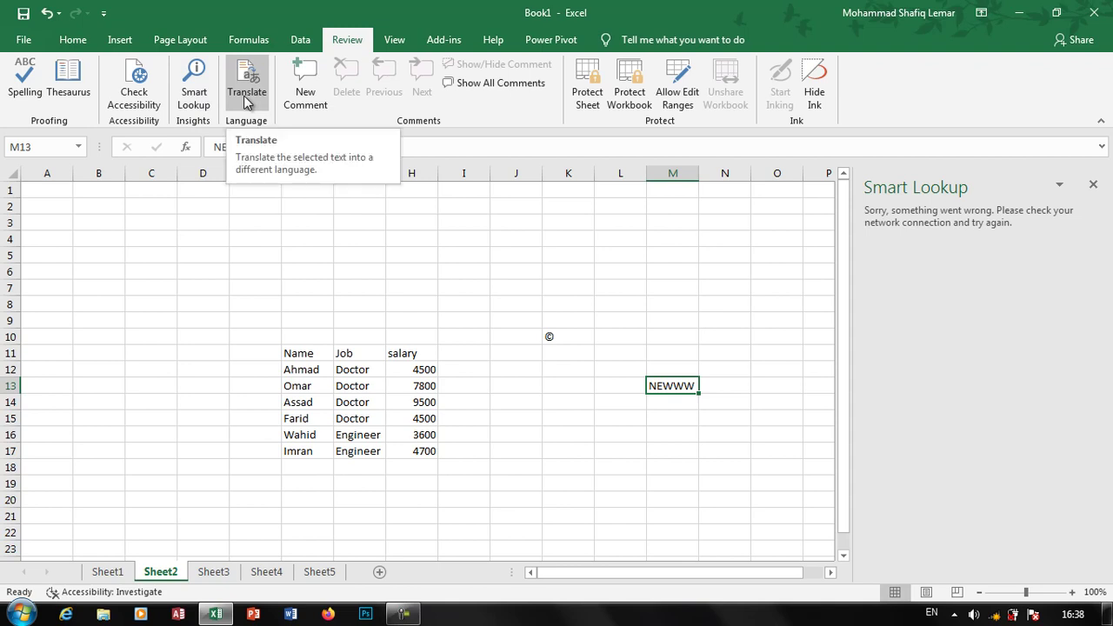
pyautogui.click(316, 355)
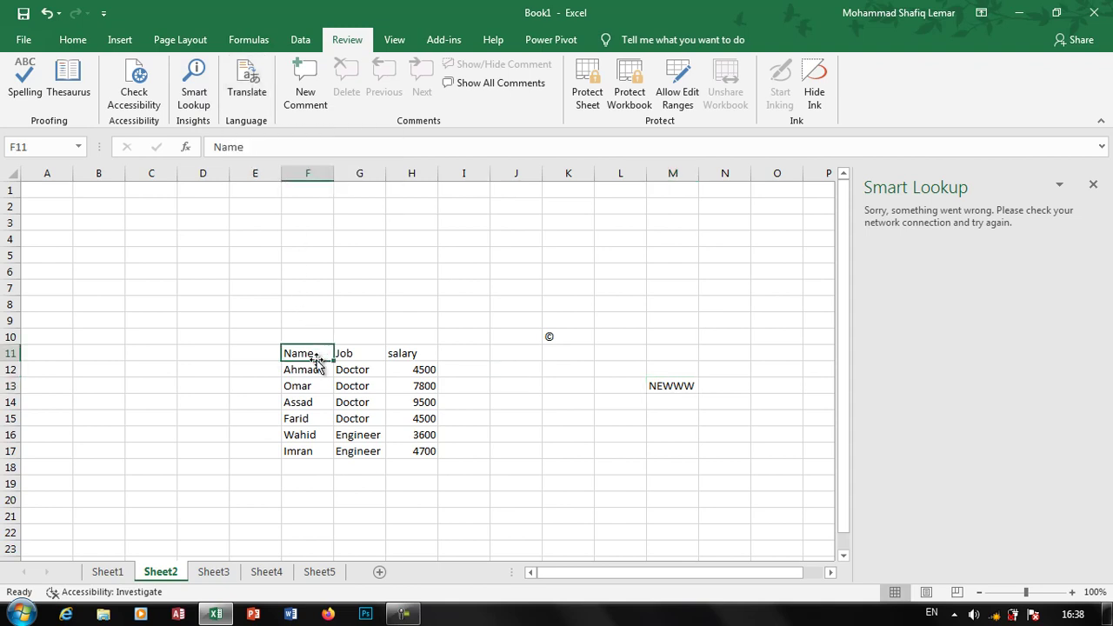
# Step: Comment F11 'This is a title for Names' and G16 'This person is Dead!'
pyautogui.click(304, 104)
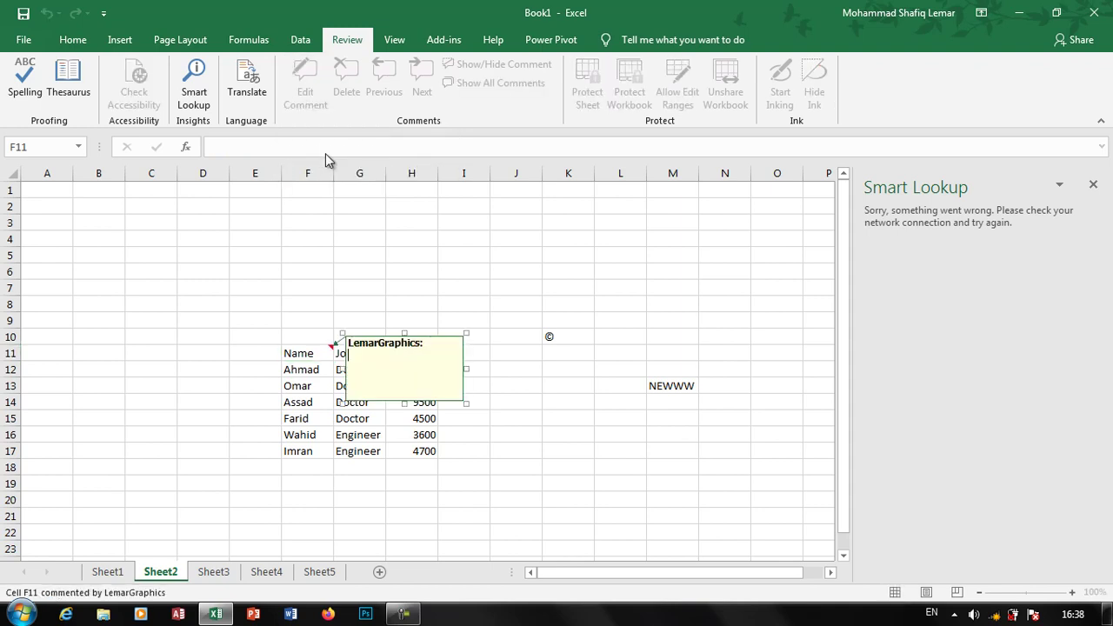
pyautogui.write('T')
pyautogui.write('his is a t')
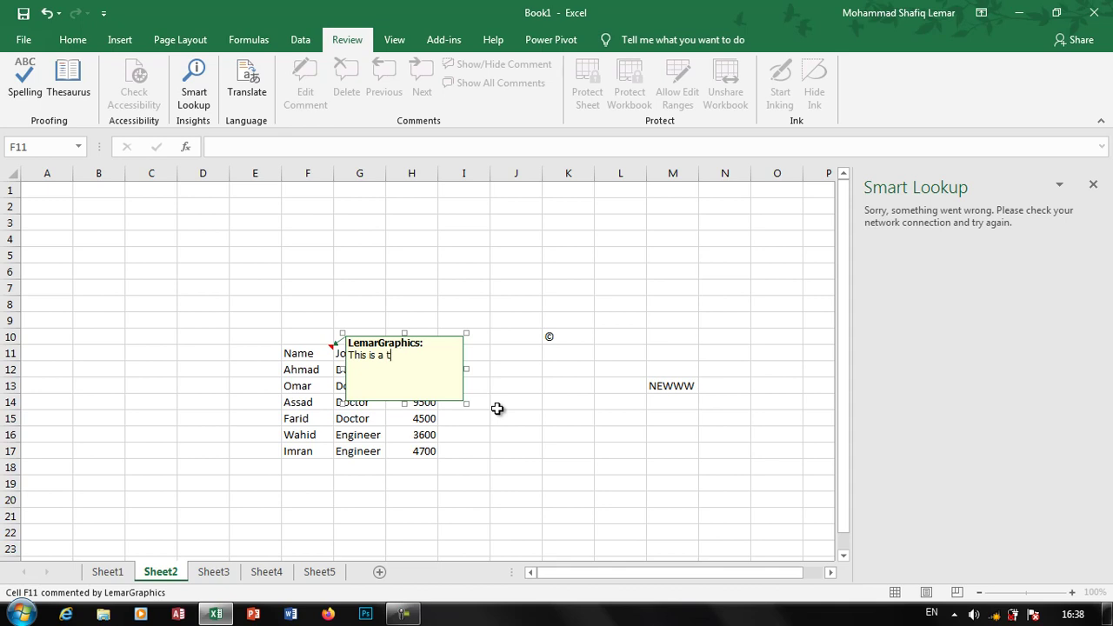
pyautogui.write('itle for ')
pyautogui.write('Names')
pyautogui.click(497, 407)
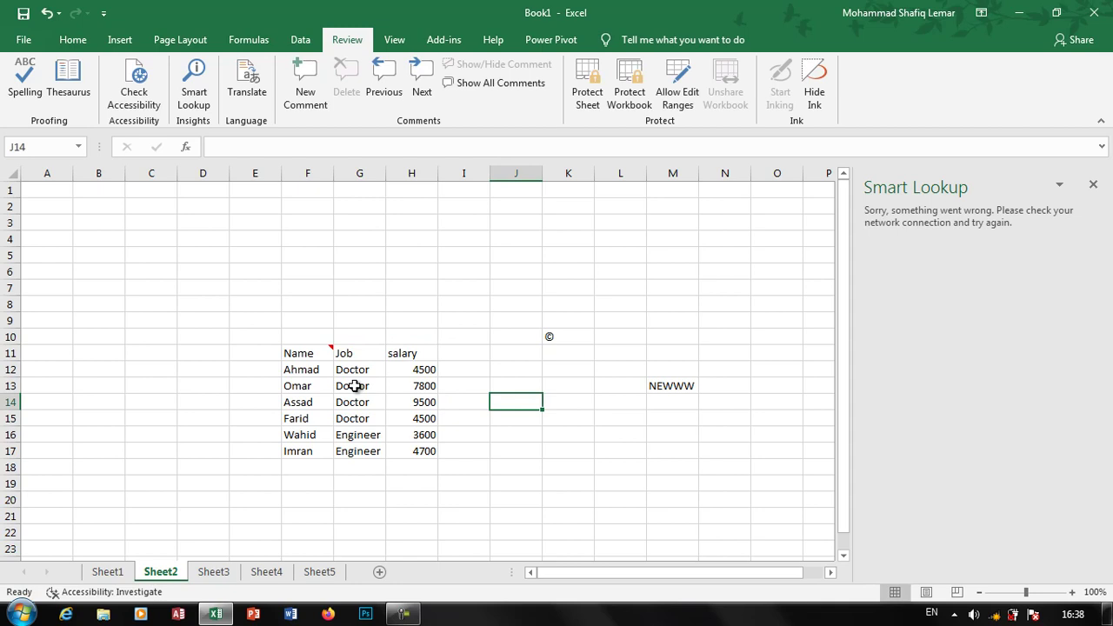
pyautogui.click(369, 433)
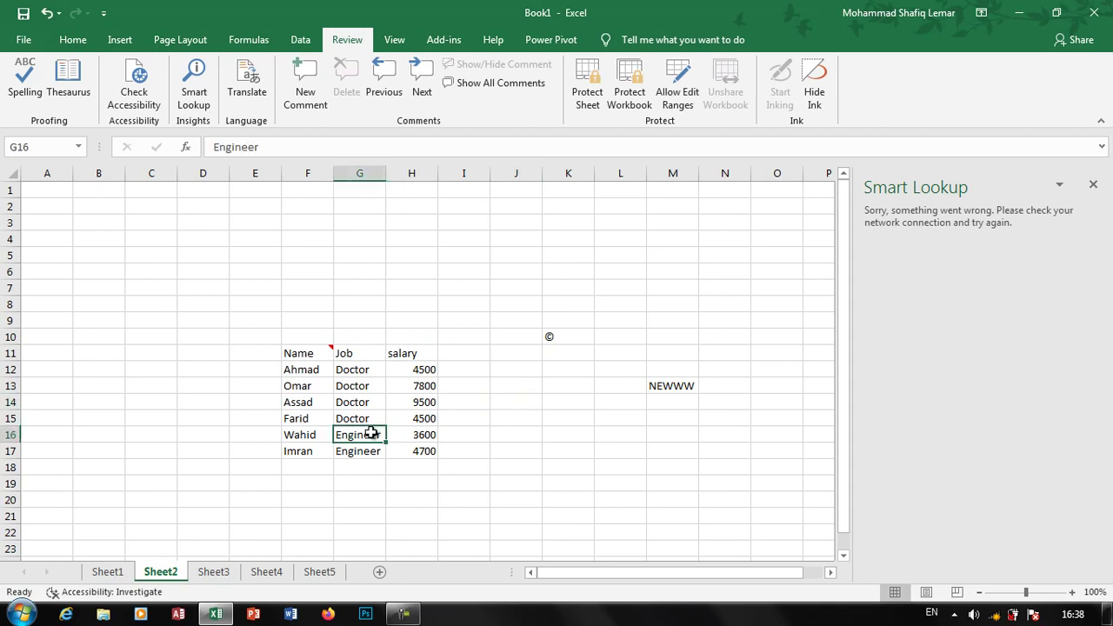
pyautogui.click(305, 83)
pyautogui.write('This')
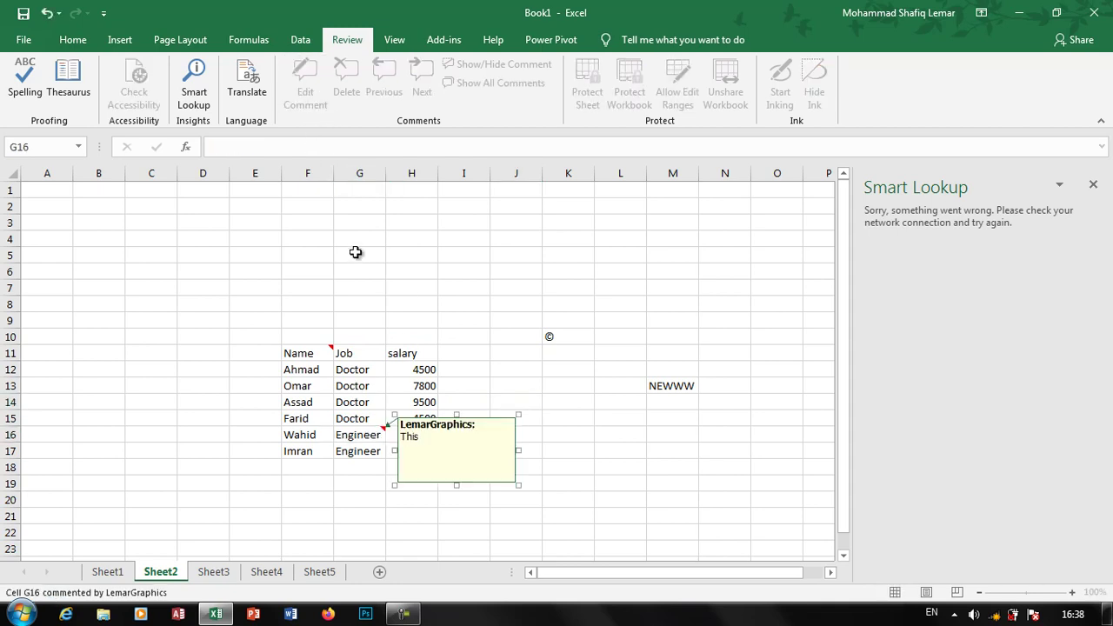
pyautogui.write(' person')
pyautogui.write(' is Dead')
pyautogui.write('!')
pyautogui.press('Return')
pyautogui.click(360, 479)
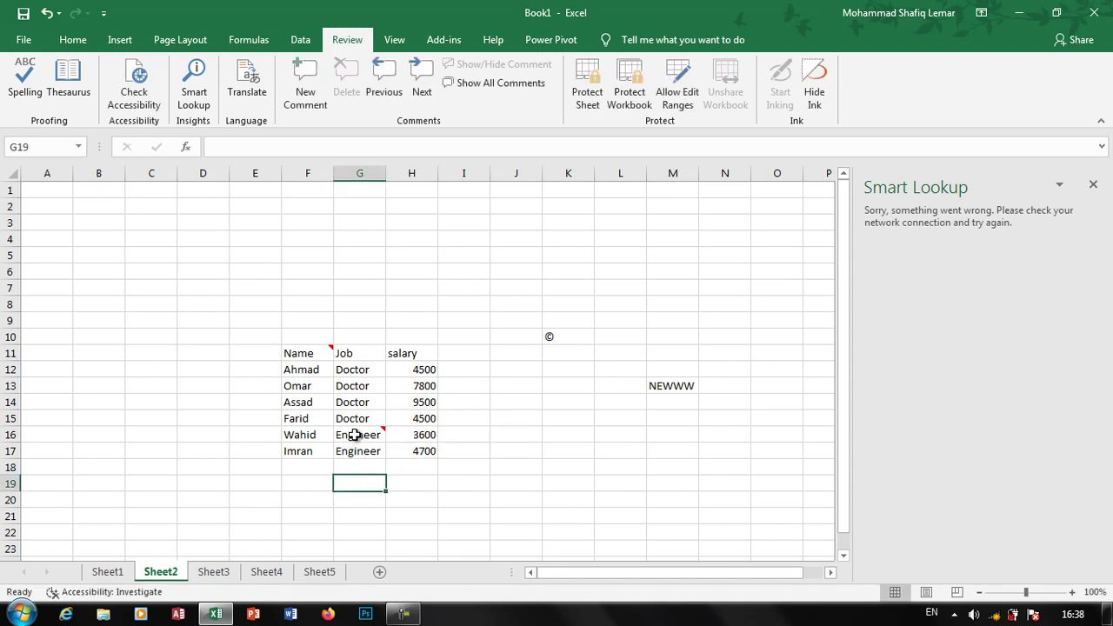
pyautogui.click(358, 435)
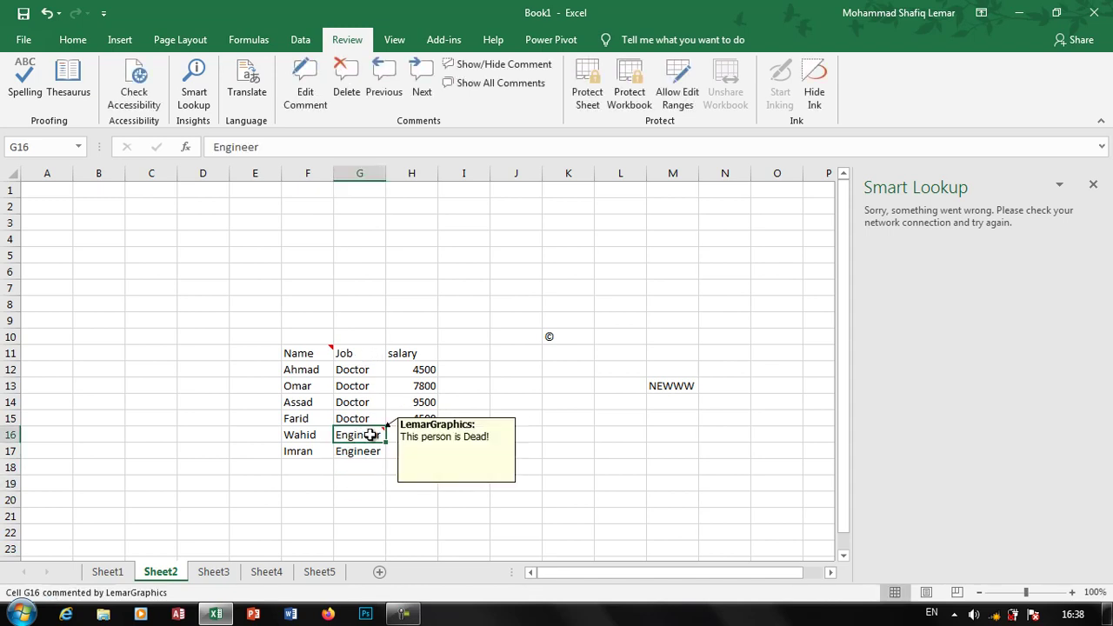
# Step: Step through the sheet's comments and toggle Show All Comments on and off
pyautogui.click(322, 352)
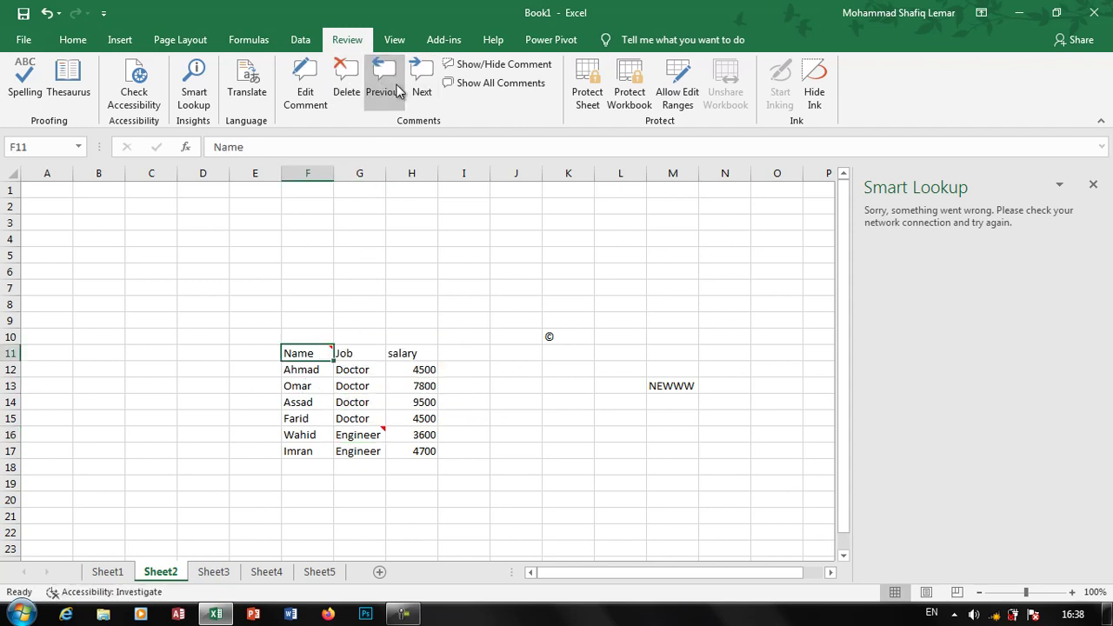
pyautogui.click(419, 87)
pyautogui.click(419, 91)
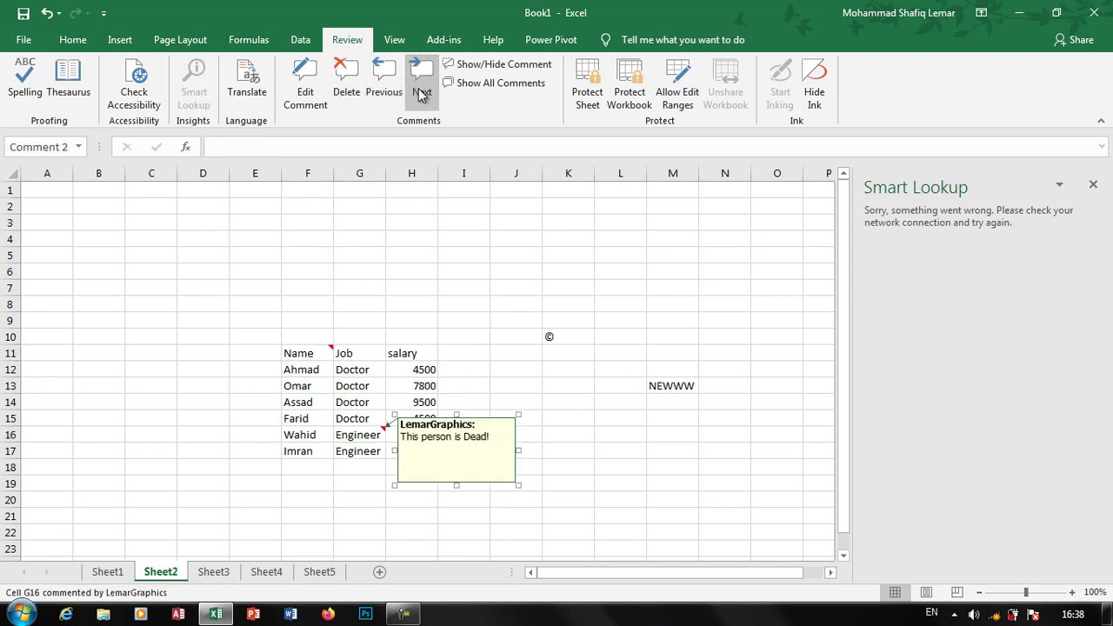
pyautogui.click(472, 67)
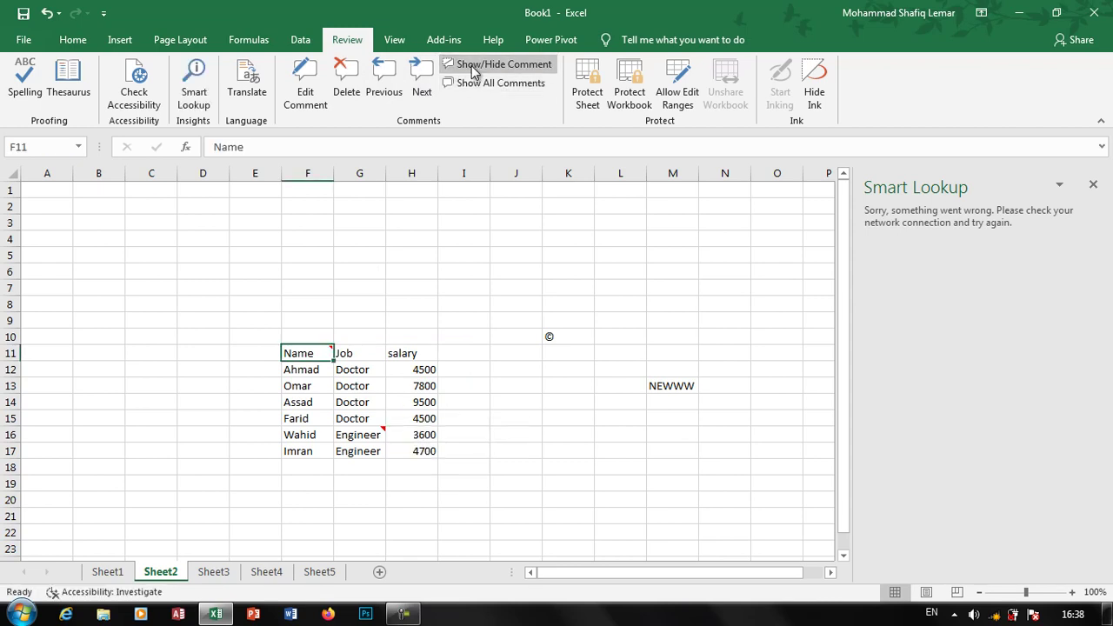
pyautogui.click(477, 83)
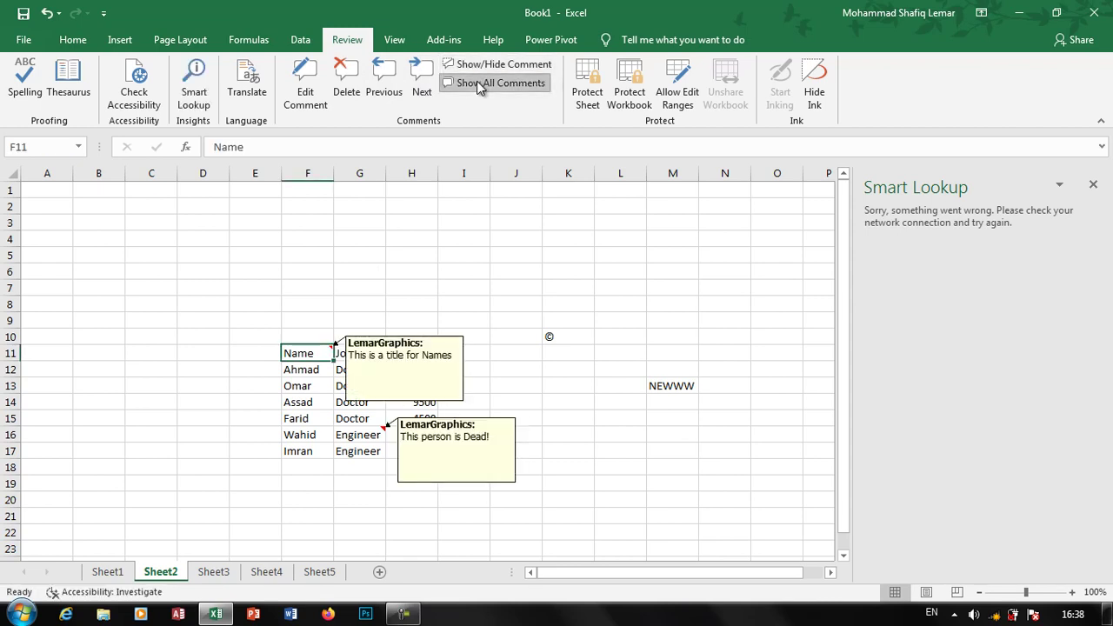
pyautogui.click(476, 83)
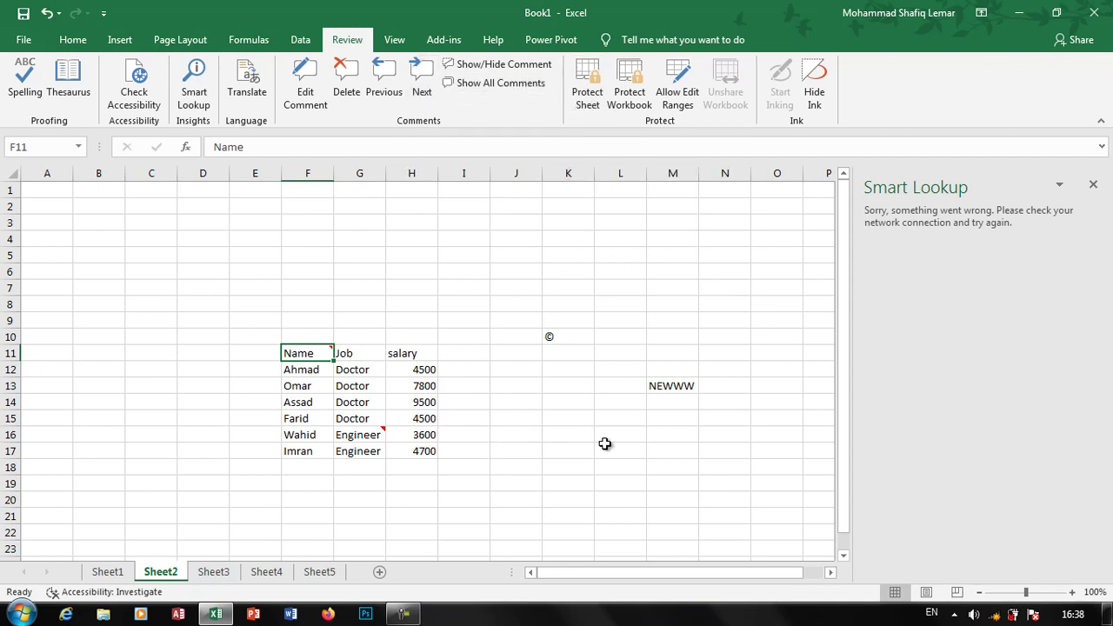
# Step: Close Smart Lookup, select J9:N16, and browse Sheet5 through Sheet3 back to Sheet2
pyautogui.click(1094, 185)
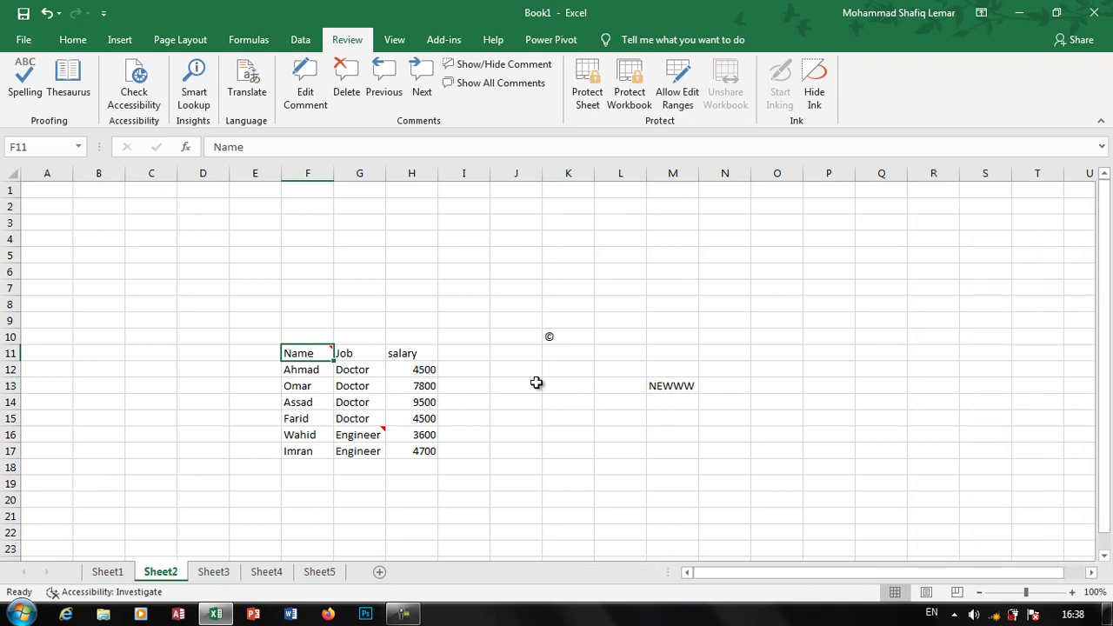
pyautogui.moveTo(725, 435); pyautogui.dragTo(522, 317)
pyautogui.click(319, 572)
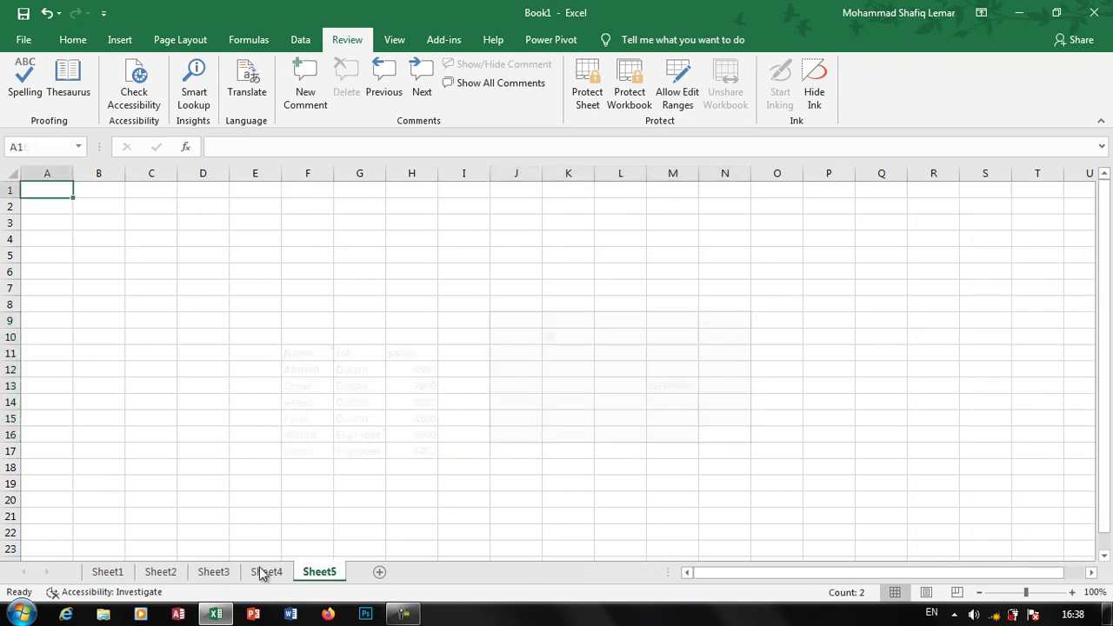
pyautogui.click(266, 572)
pyautogui.click(213, 572)
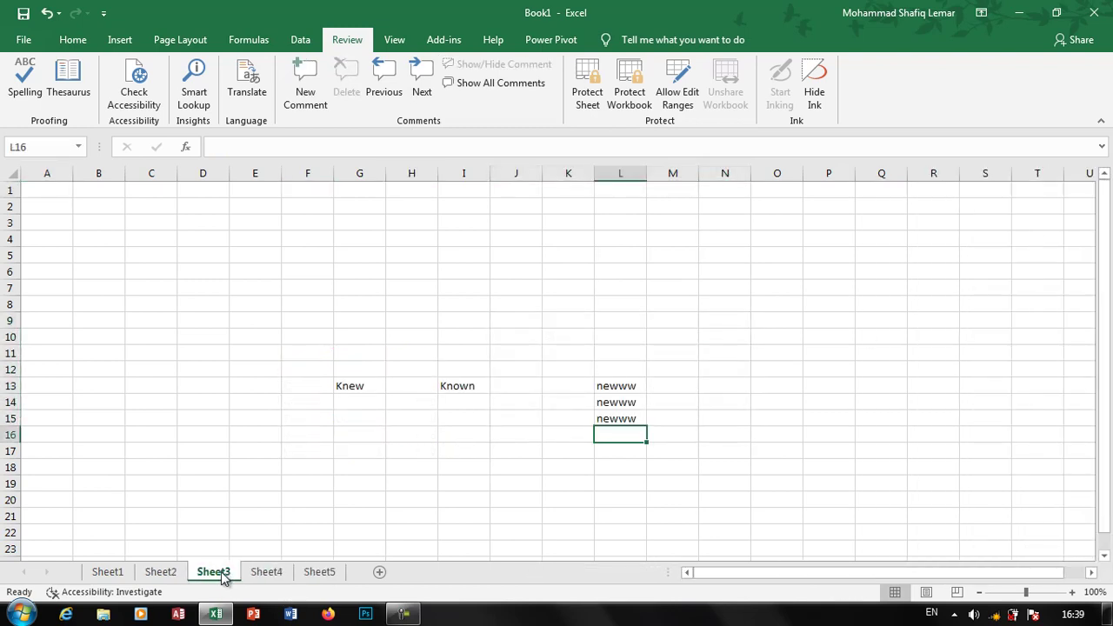
pyautogui.click(161, 571)
# Step: Clear the © and NEWWW from the selected J9:N16 range
pyautogui.click(70, 39)
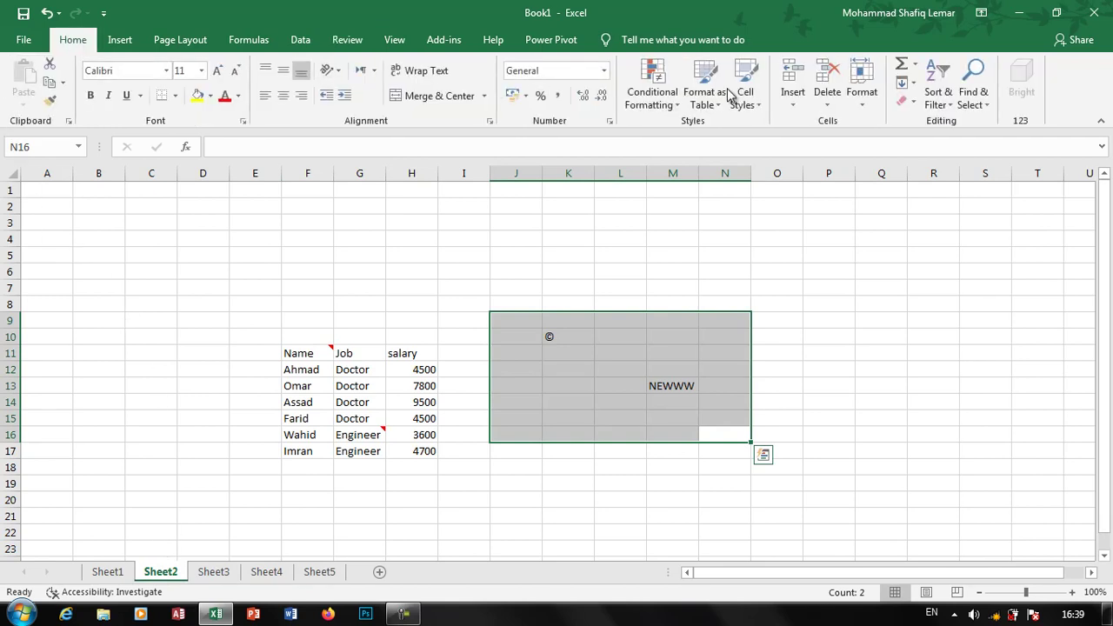
pyautogui.click(870, 87)
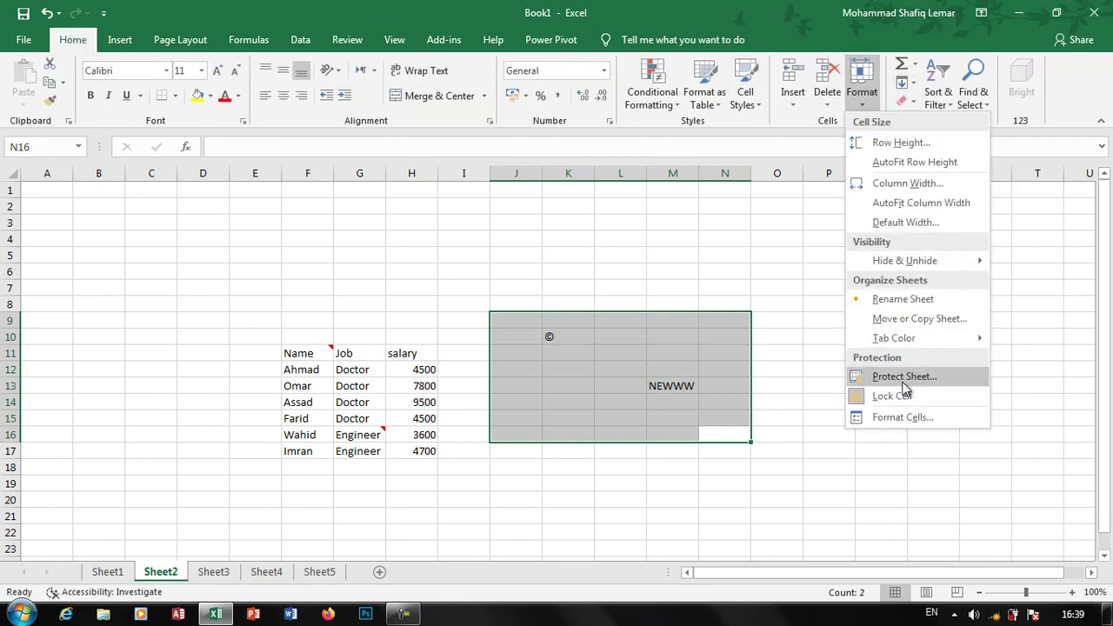
pyautogui.moveTo(893, 396)
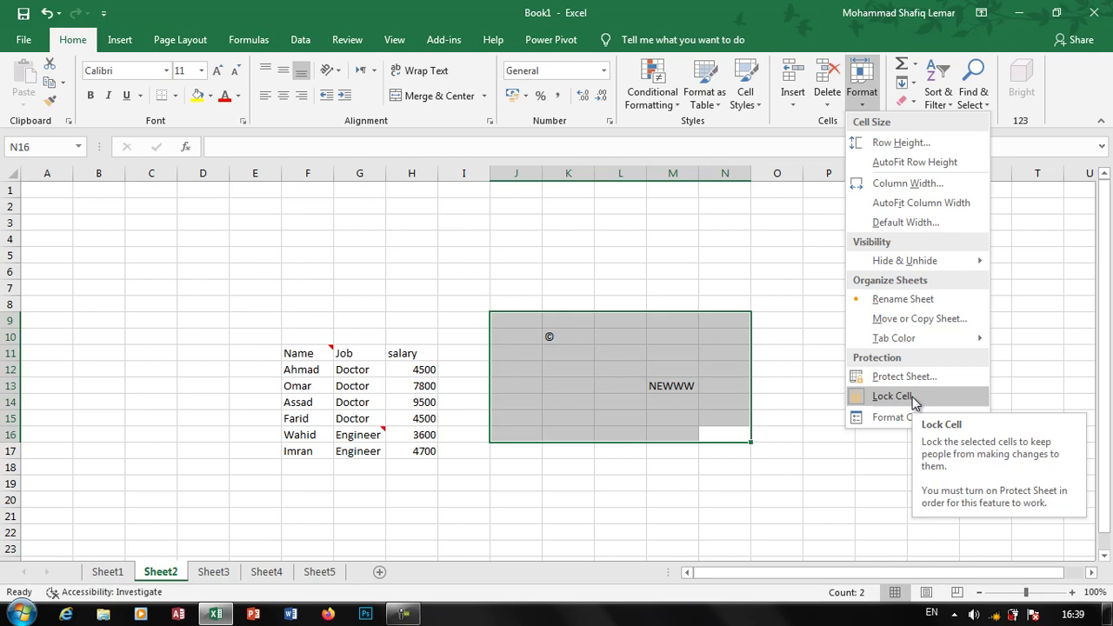
pyautogui.press('Escape')
pyautogui.press('Delete')
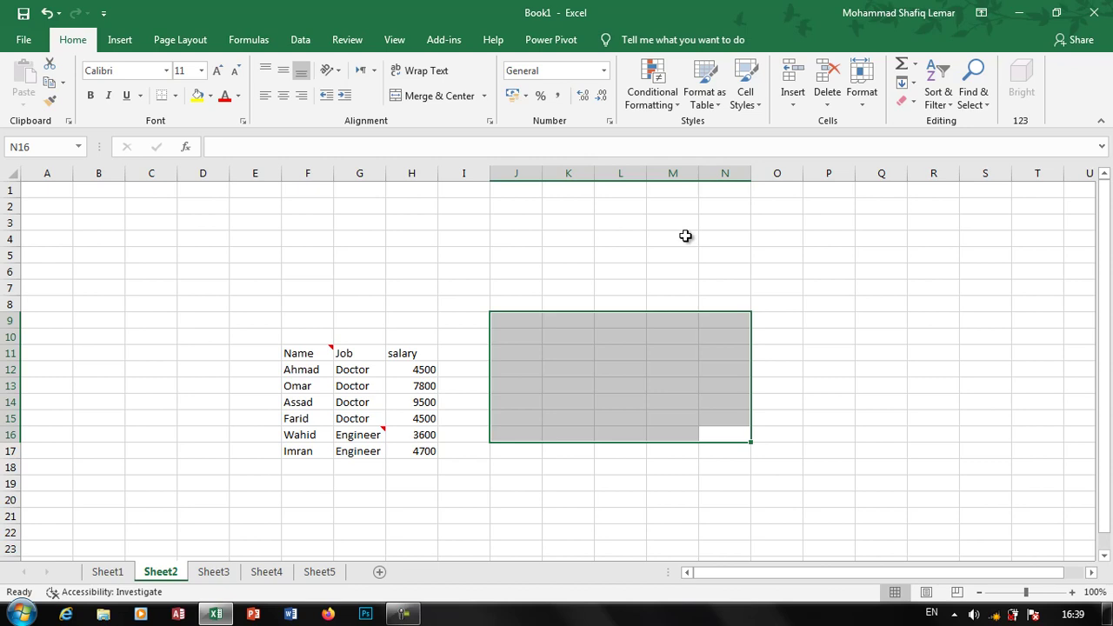
pyautogui.click(600, 224)
# Step: Protect Sheet2 with a password, allowing only selection of locked and unlocked cells
pyautogui.click(119, 44)
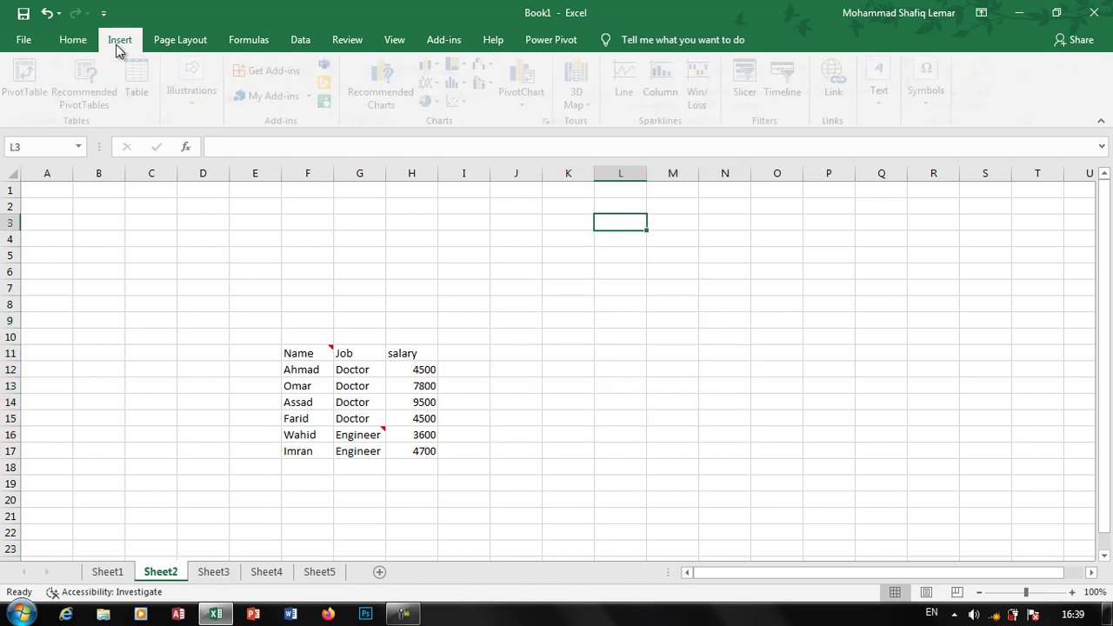
pyautogui.click(73, 39)
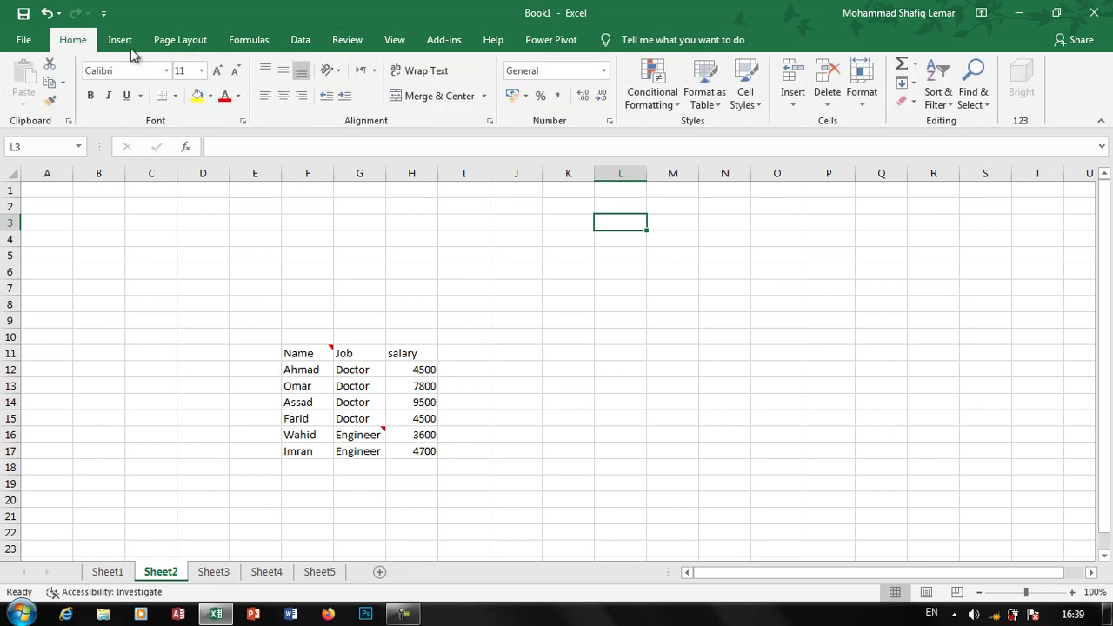
pyautogui.click(872, 103)
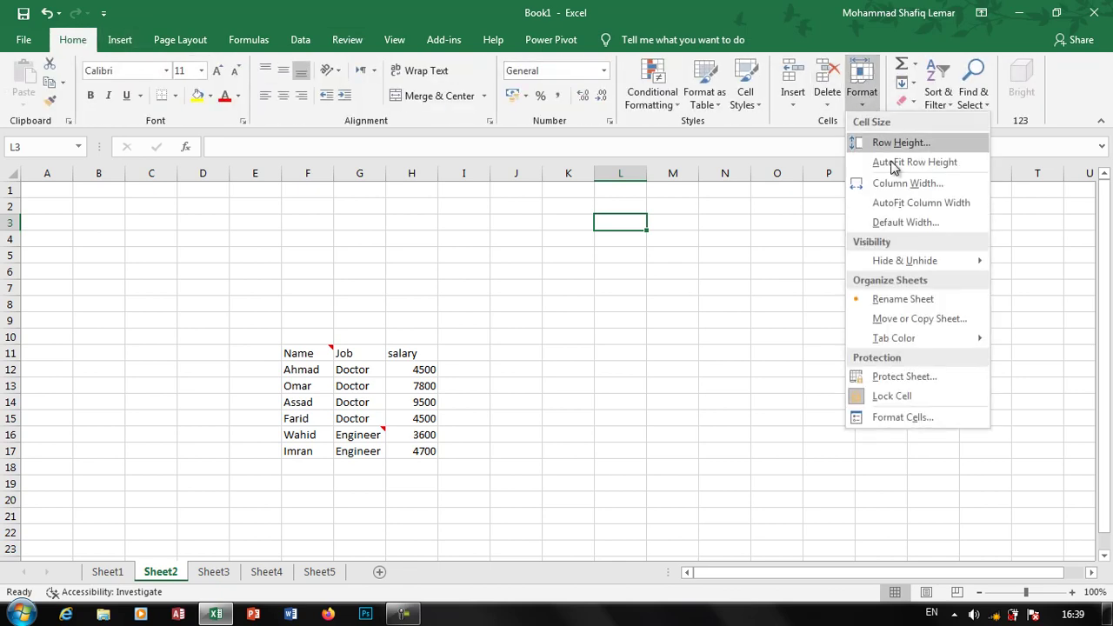
pyautogui.click(902, 383)
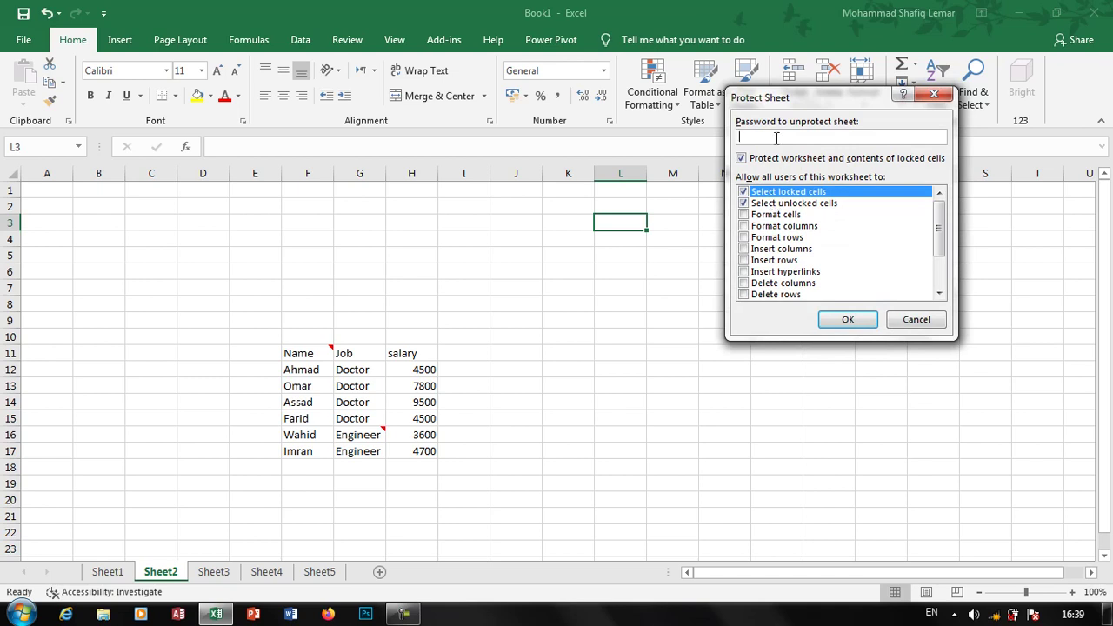
pyautogui.moveTo(939, 248); pyautogui.dragTo(939, 278)
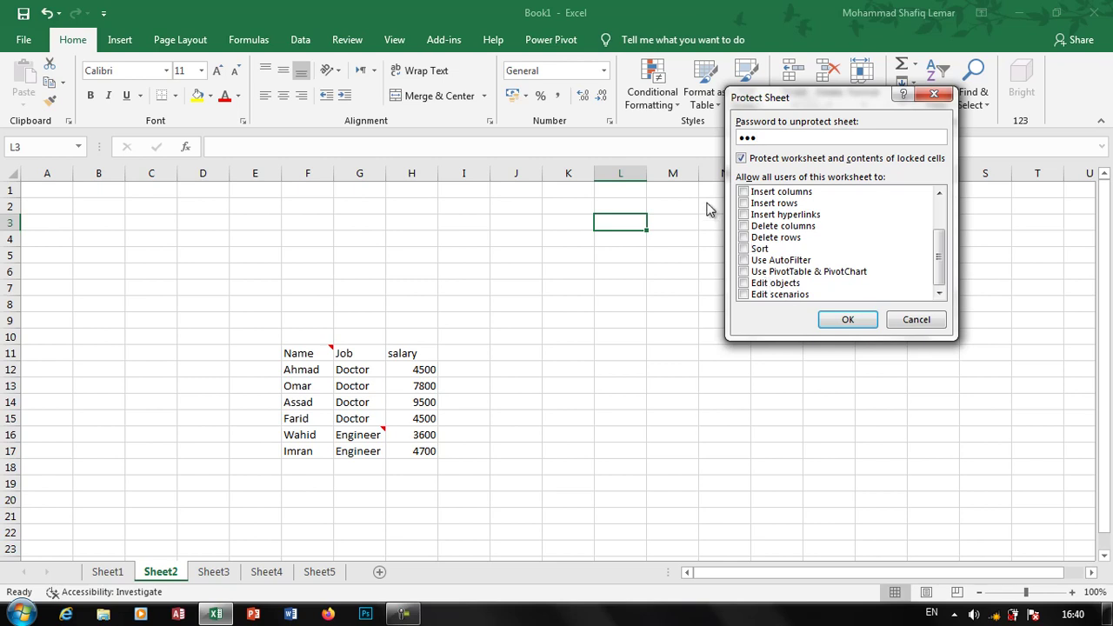
pyautogui.click(848, 320)
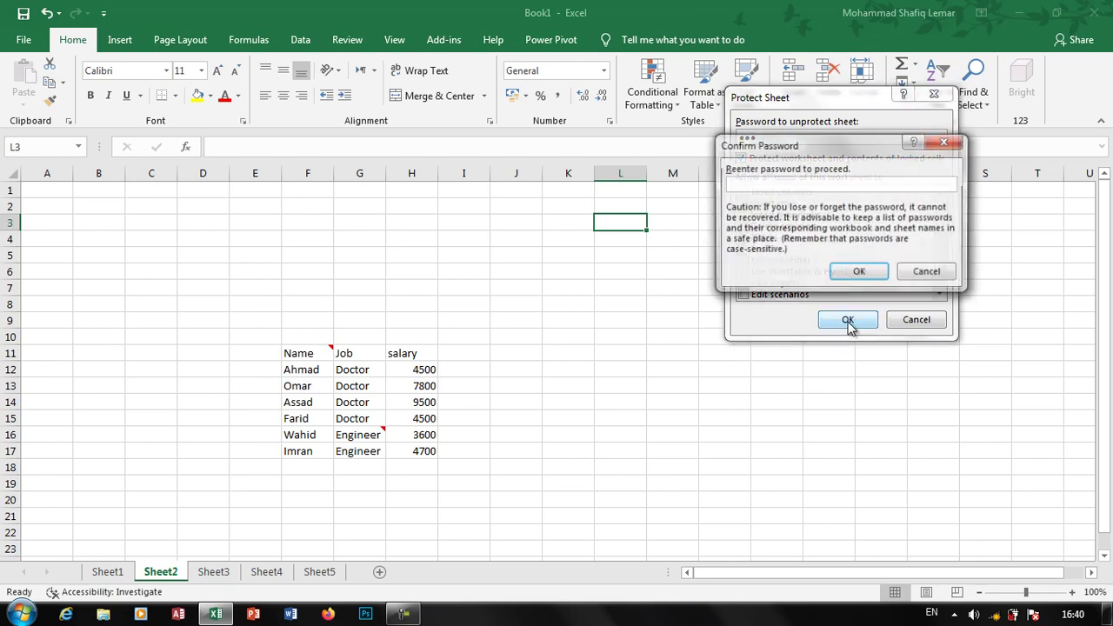
pyautogui.press('Return')
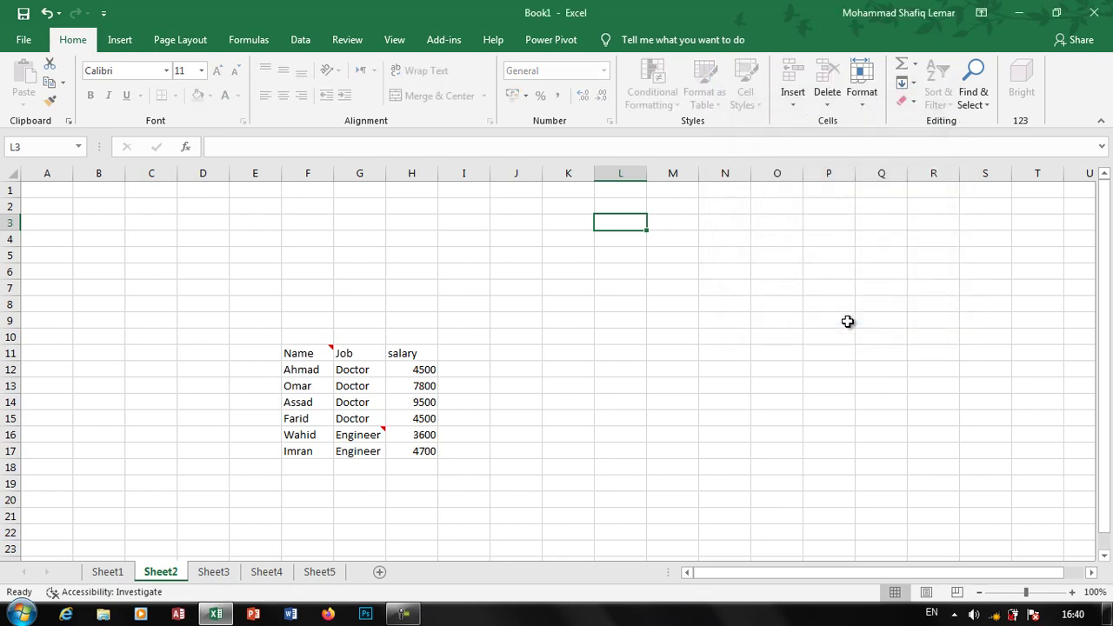
pyautogui.click(368, 357)
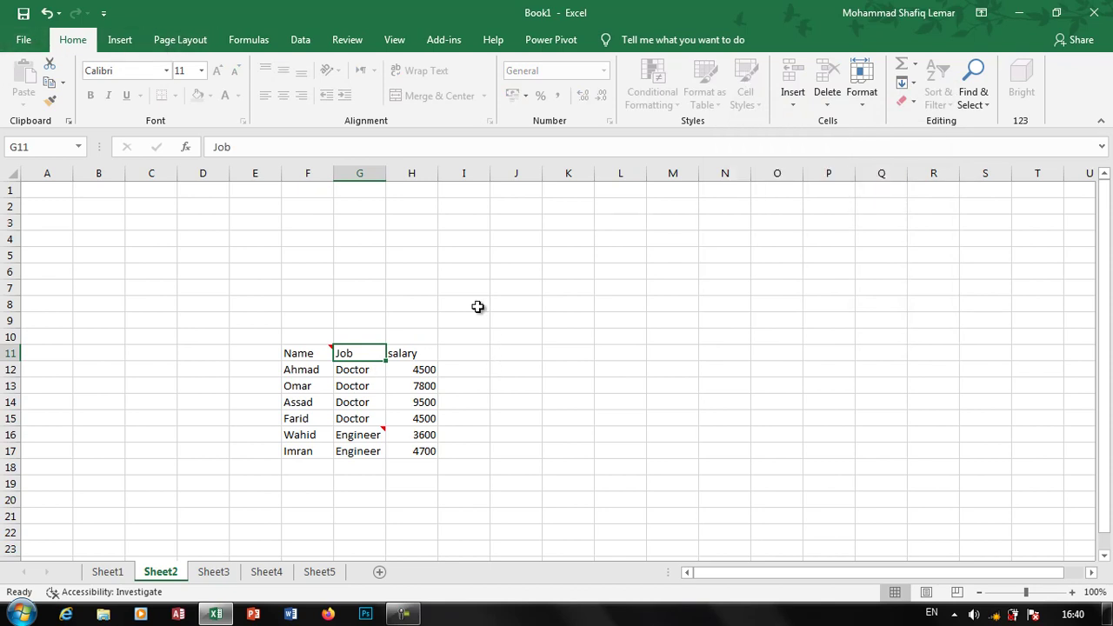
pyautogui.rightClick(407, 177)
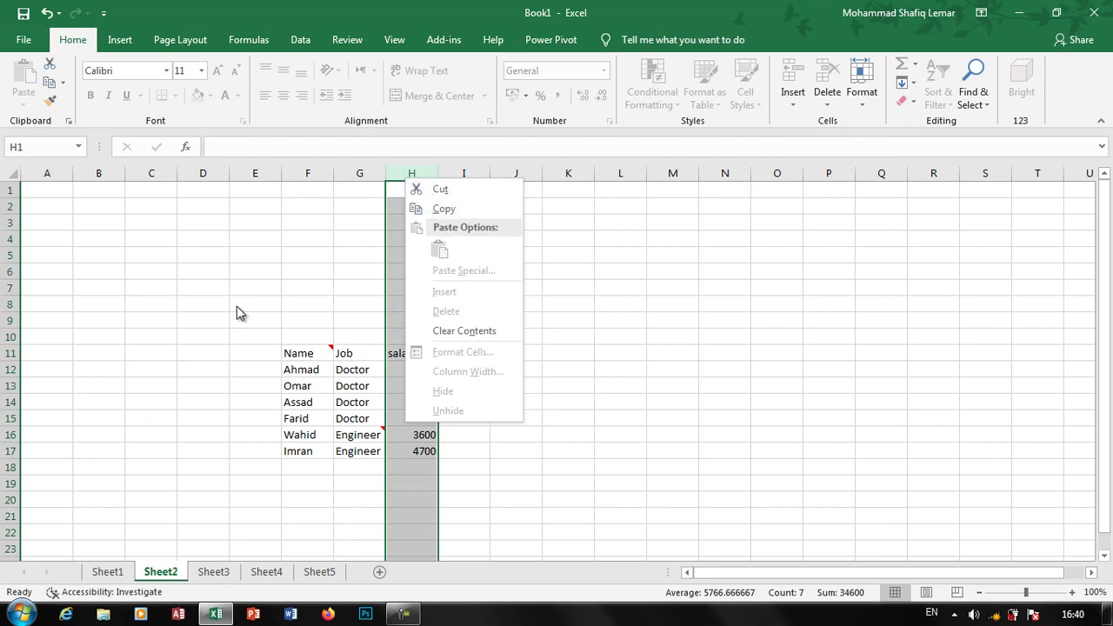
pyautogui.click(303, 300)
pyautogui.click(299, 305)
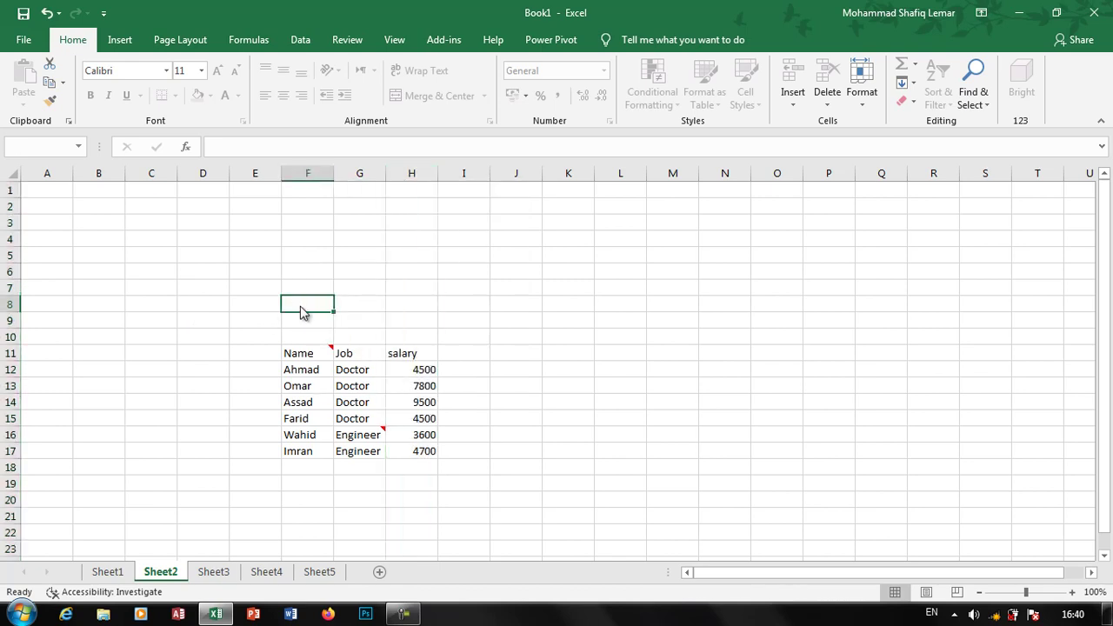
pyautogui.doubleClick(300, 306)
pyautogui.doubleClick(432, 351)
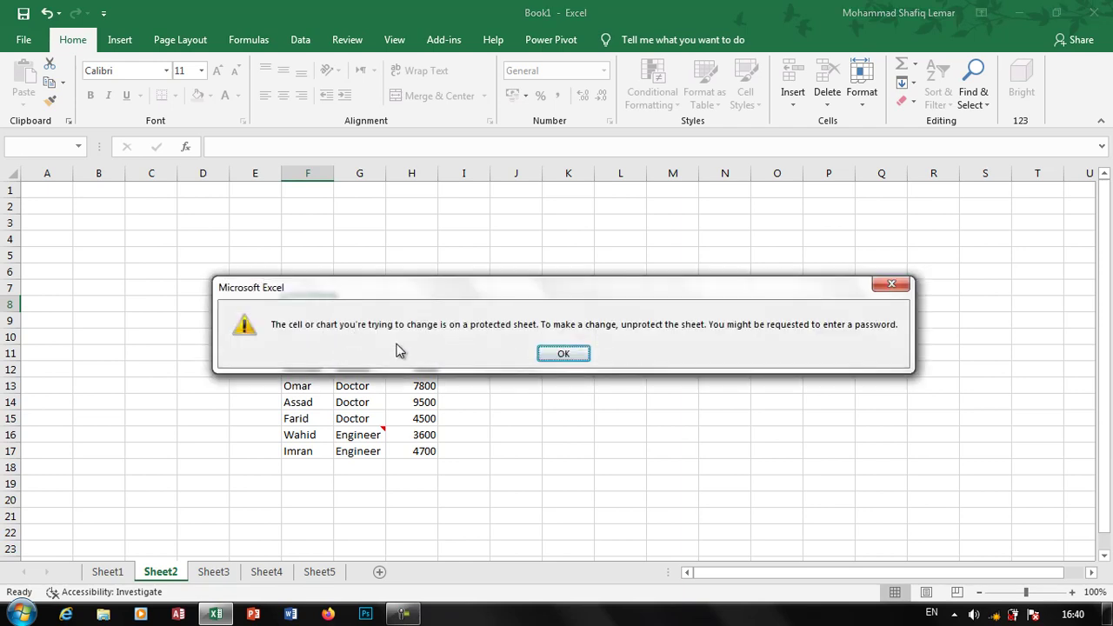
pyautogui.click(564, 353)
pyautogui.click(426, 402)
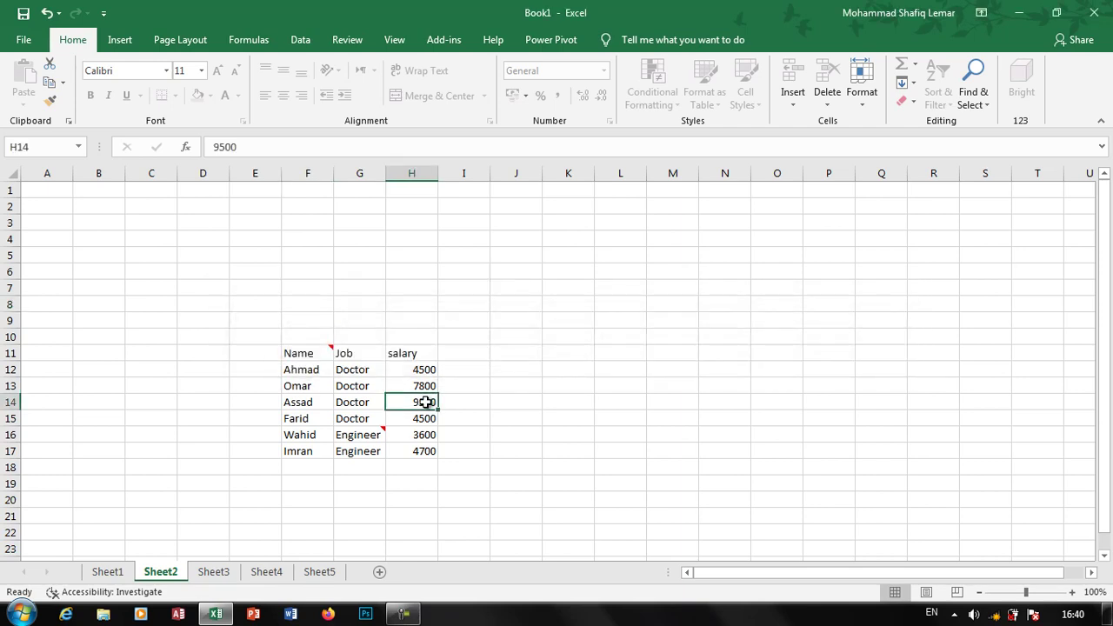
pyautogui.doubleClick(426, 402)
pyautogui.click(564, 354)
# Step: Unprotect Sheet2 through Format > Unprotect Sheet by entering its password
pyautogui.click(862, 83)
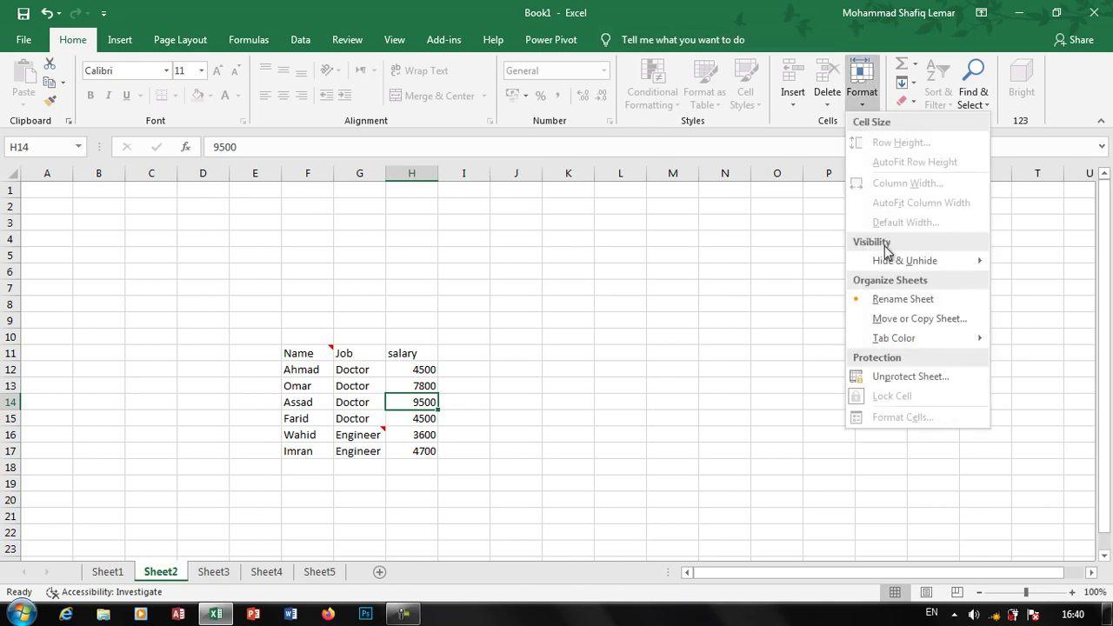
pyautogui.click(905, 377)
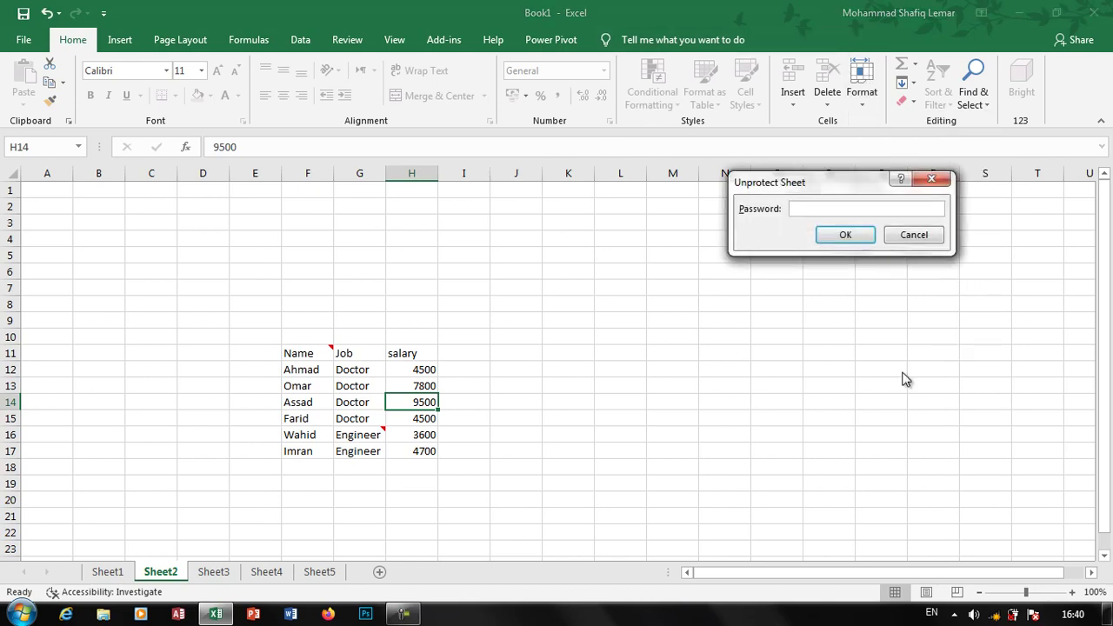
pyautogui.press('Return')
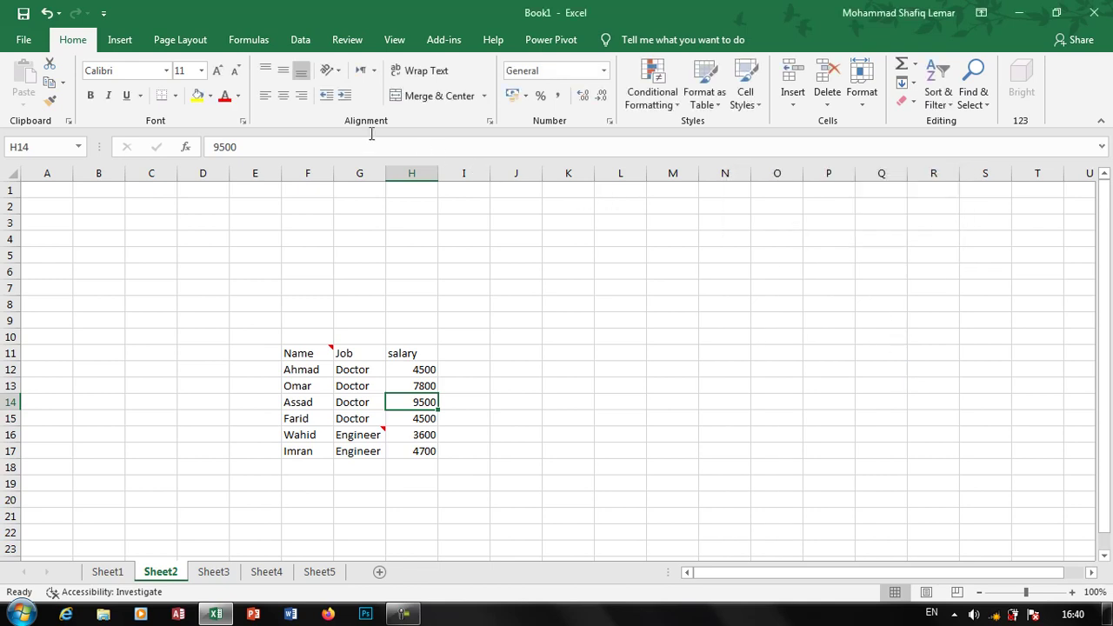
# Step: Recalculate the workbook with F9 and select the salary values H12:H17
pyautogui.click(861, 98)
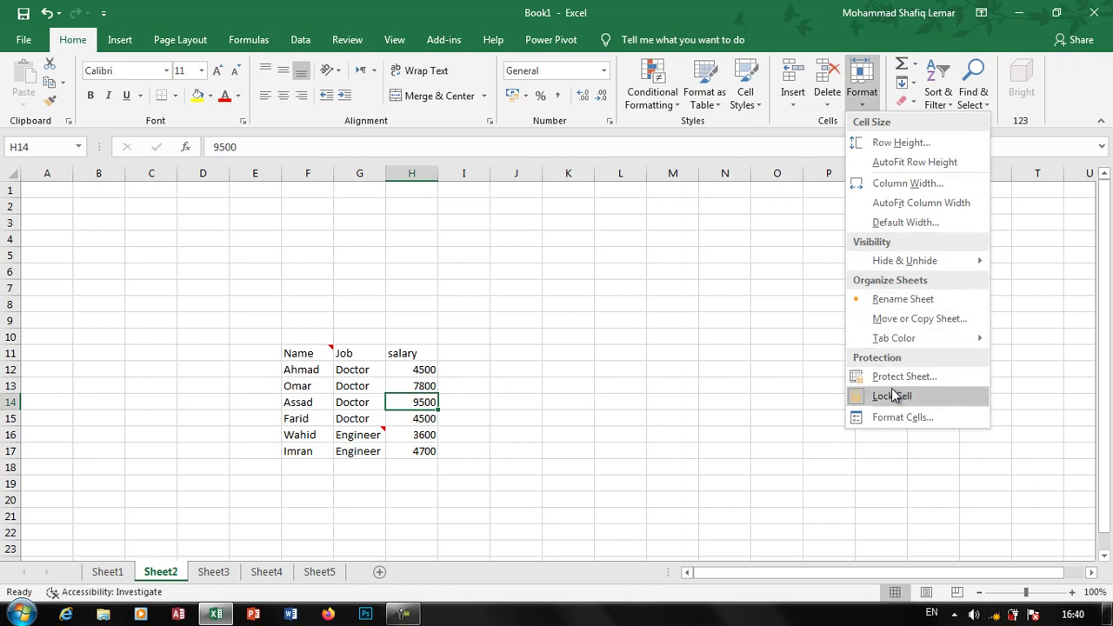
pyautogui.click(683, 356)
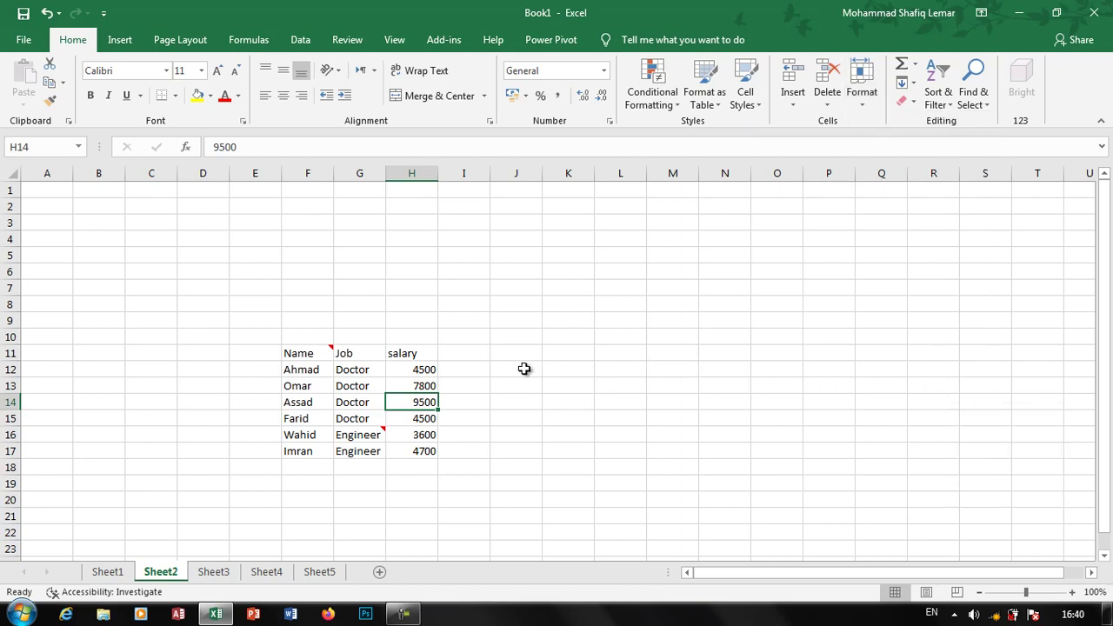
pyautogui.moveTo(303, 356); pyautogui.dragTo(419, 450)
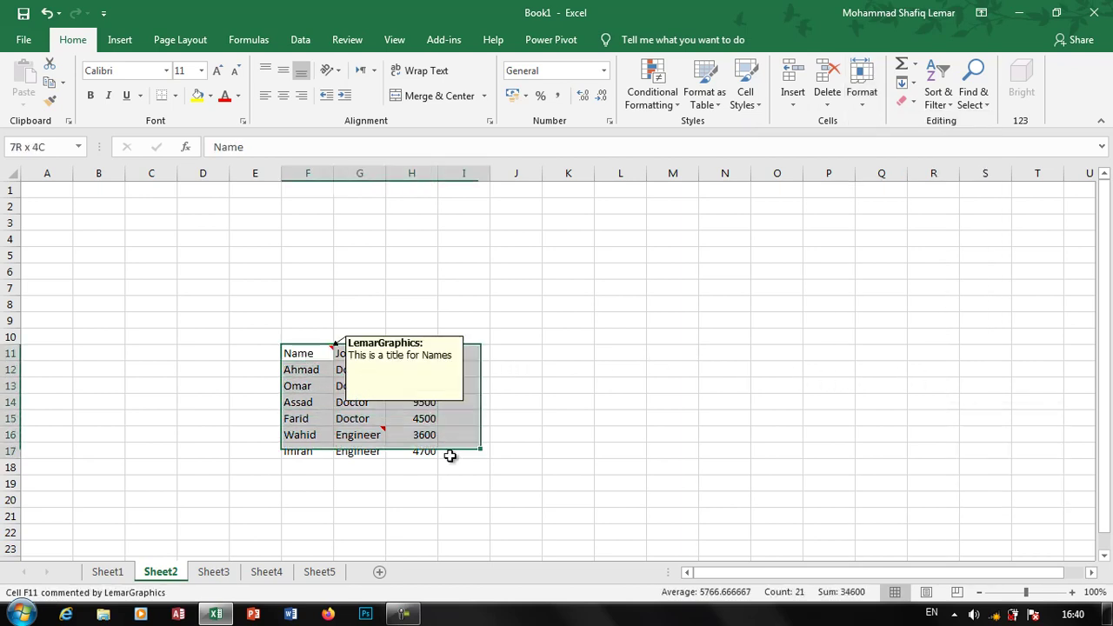
pyautogui.click(520, 485)
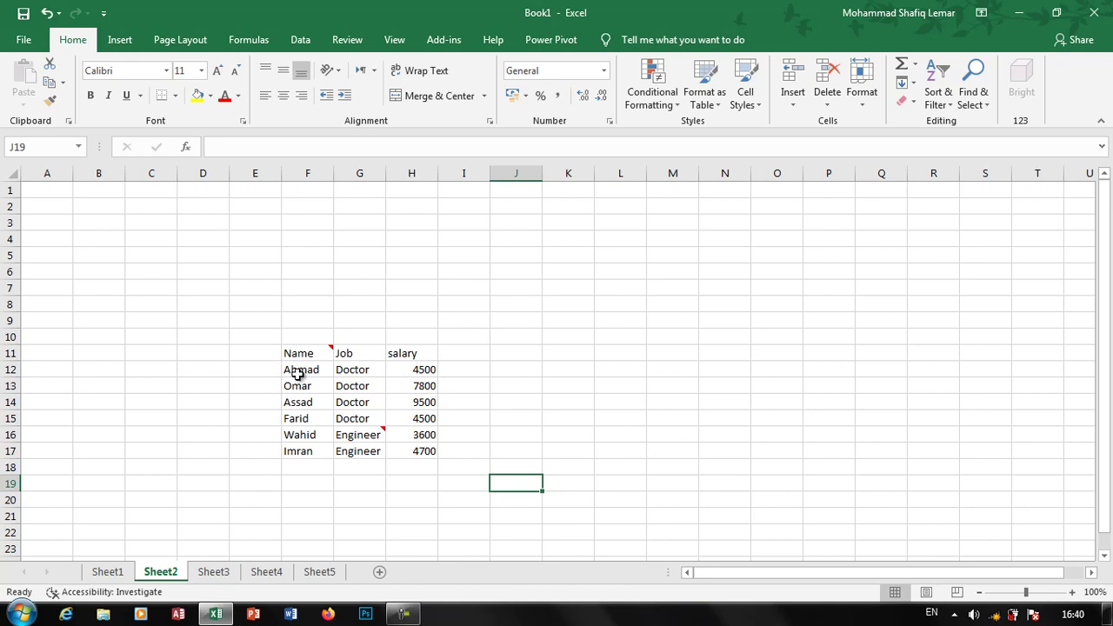
pyautogui.press('F9')
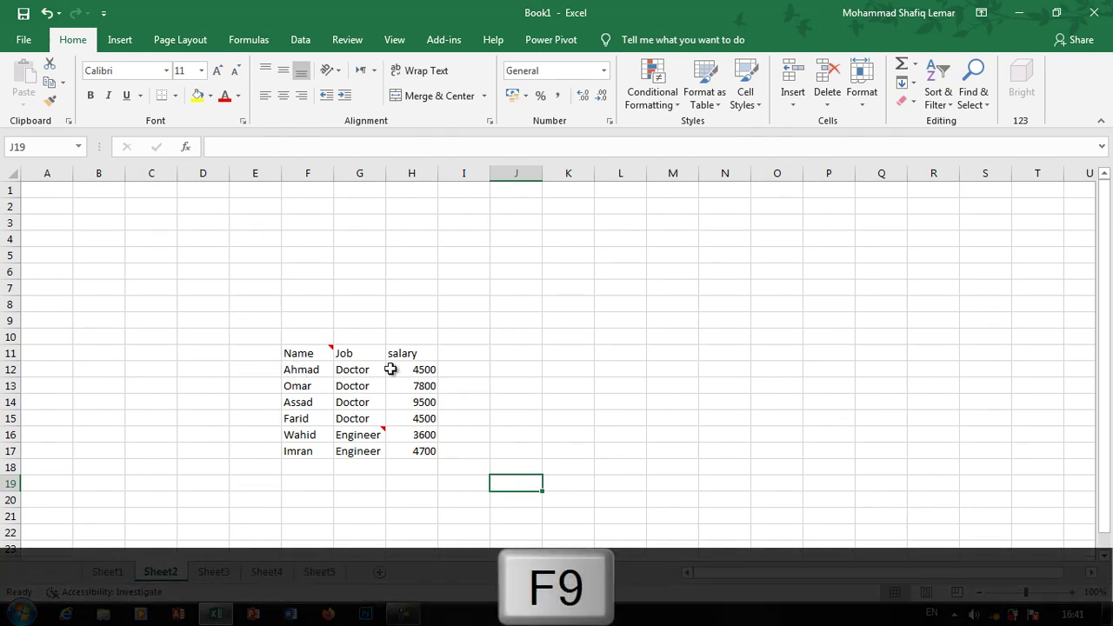
pyautogui.moveTo(409, 368); pyautogui.dragTo(416, 448)
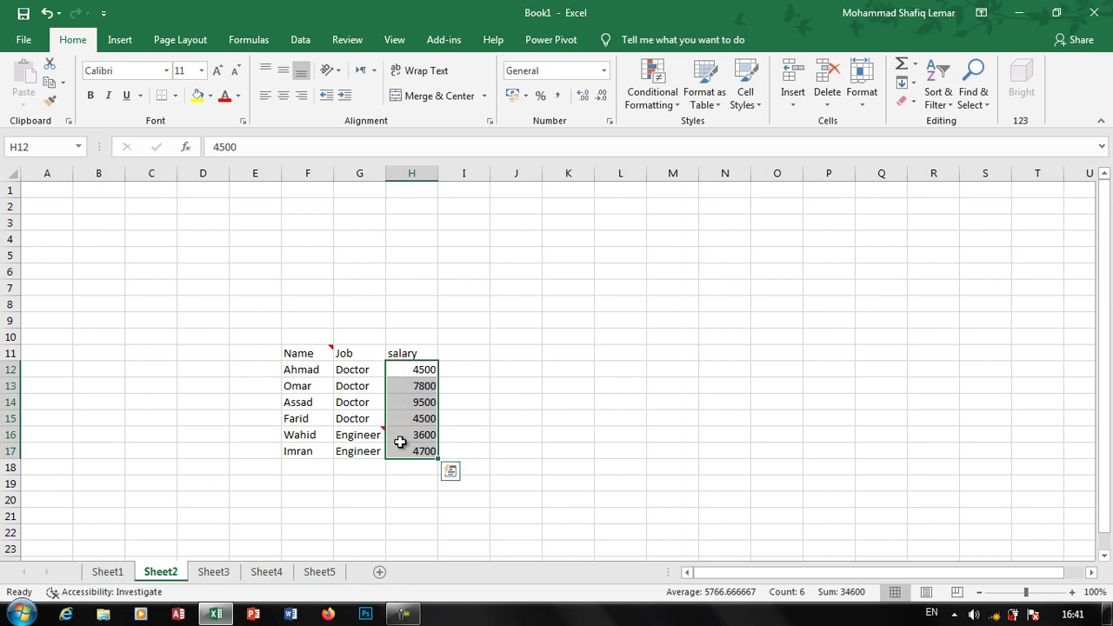
# Step: Turn off Lock Cell for the salary cells H12:H17
pyautogui.click(877, 98)
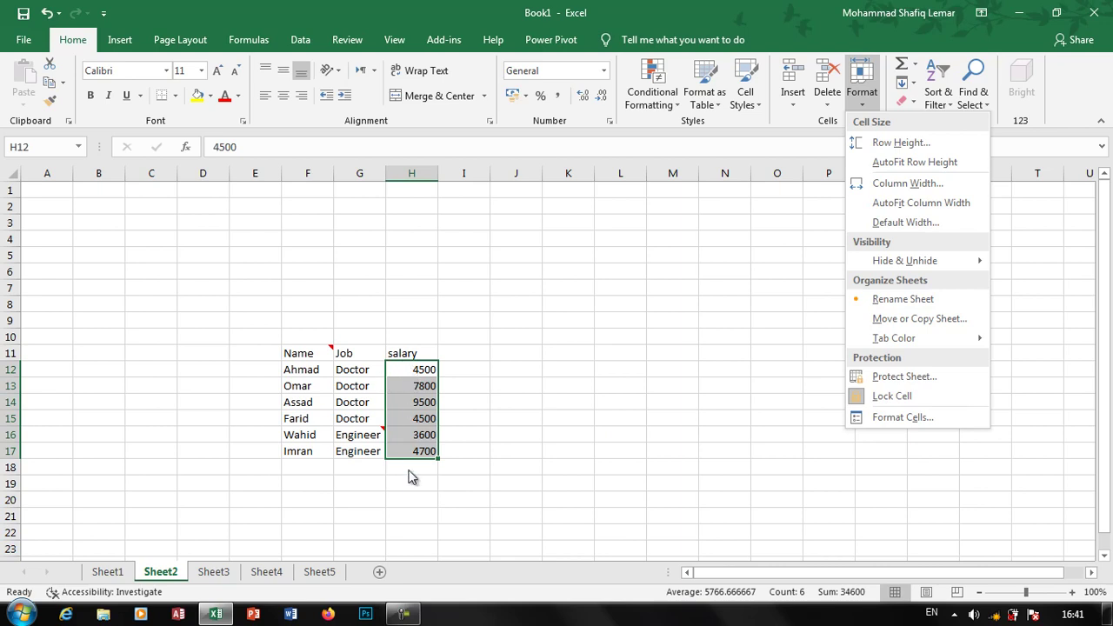
pyautogui.click(881, 397)
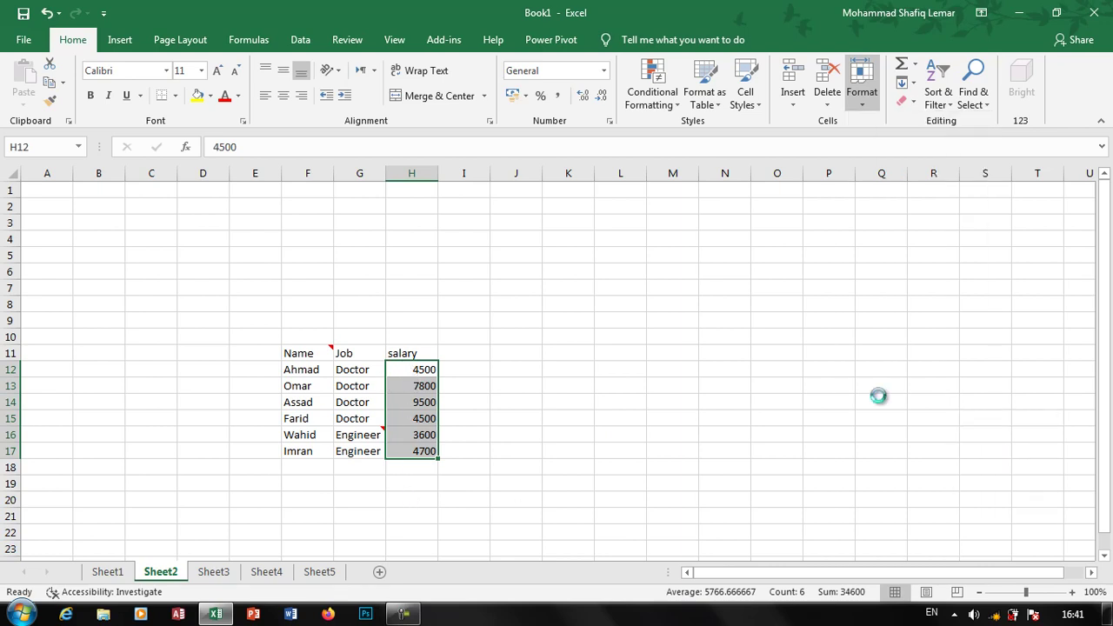
pyautogui.click(501, 431)
pyautogui.click(423, 372)
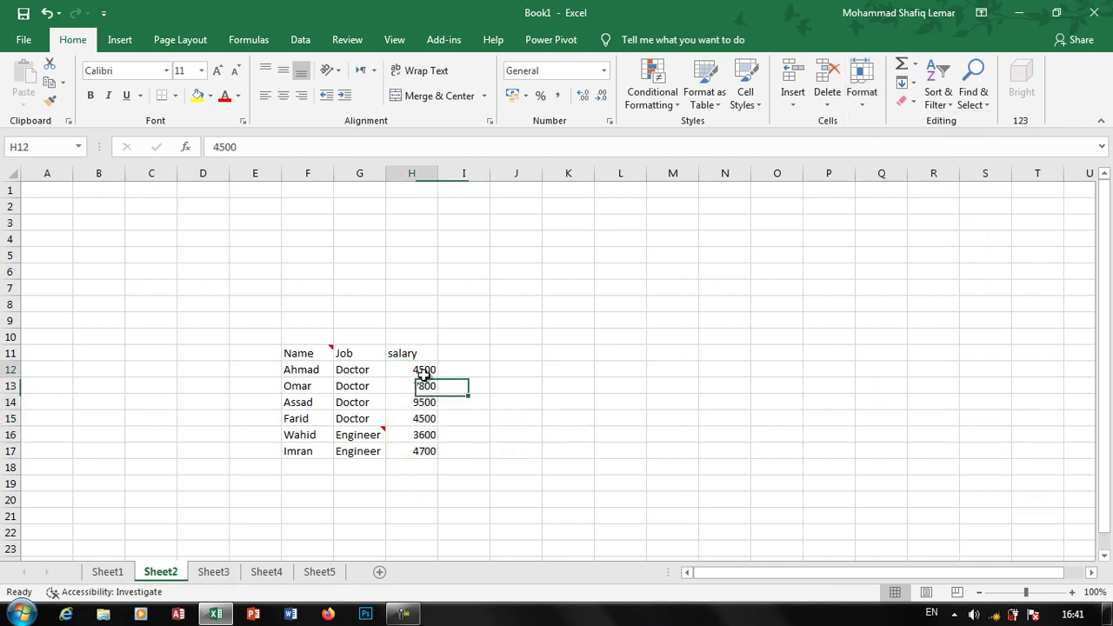
pyautogui.moveTo(423, 372); pyautogui.dragTo(424, 450)
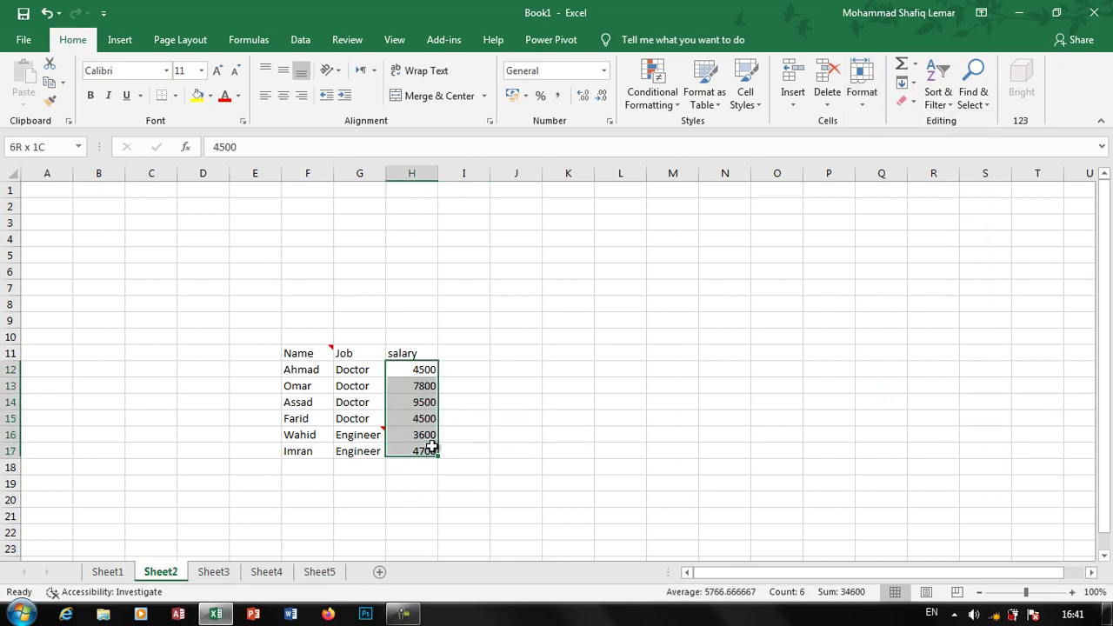
pyautogui.click(858, 99)
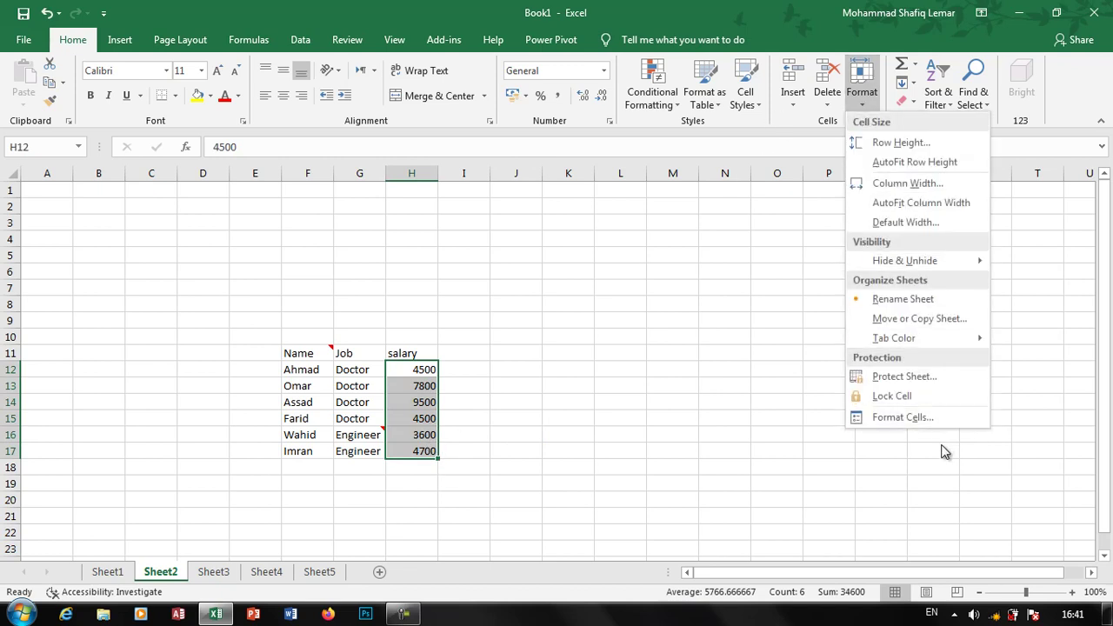
pyautogui.click(903, 399)
pyautogui.click(568, 370)
# Step: Protect Sheet2 with Select locked cells unchecked, allowing only unlocked cells to be selected
pyautogui.click(862, 87)
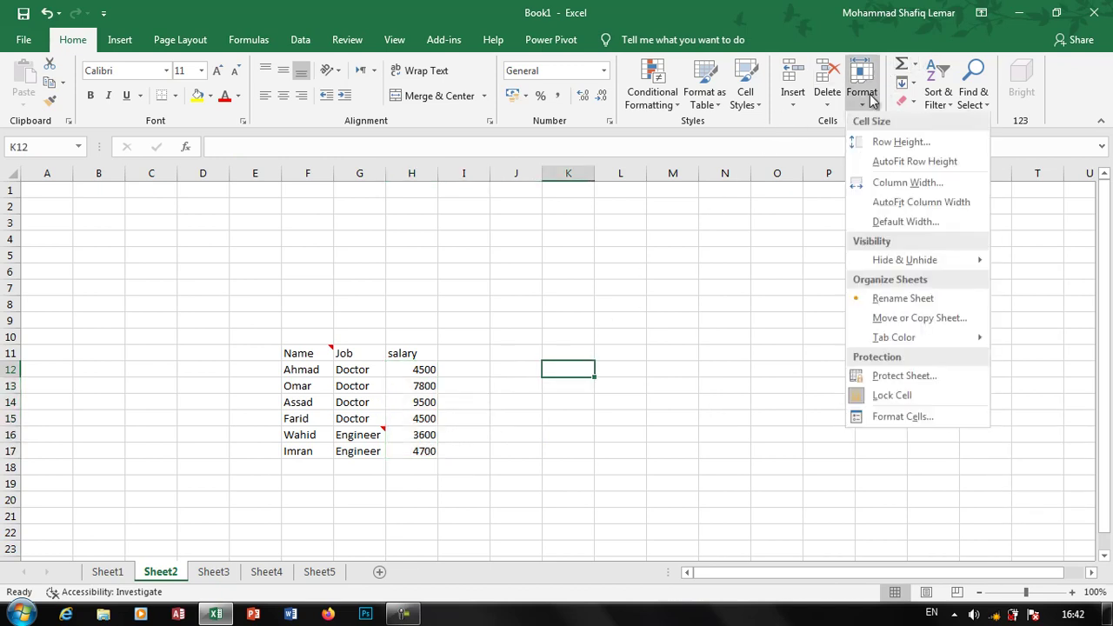
pyautogui.click(922, 376)
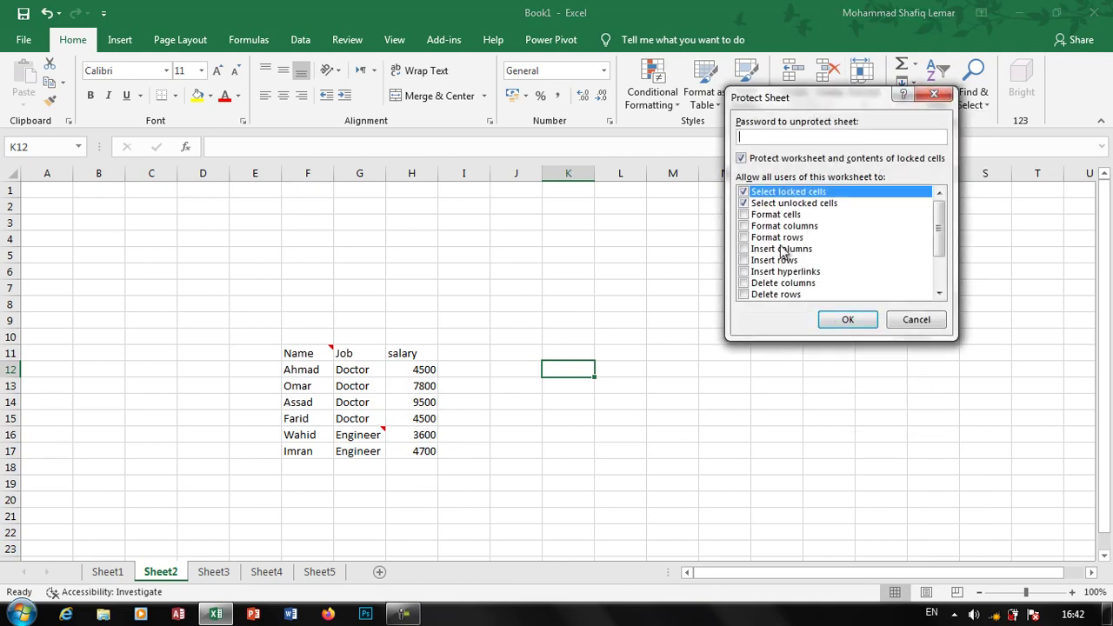
pyautogui.click(744, 192)
pyautogui.click(786, 204)
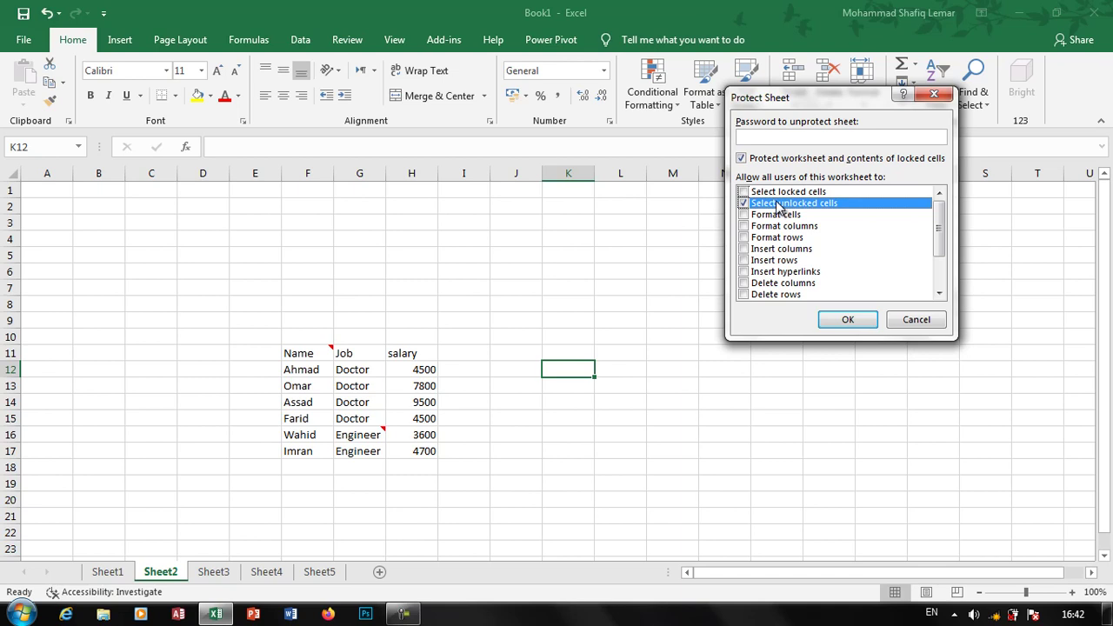
pyautogui.click(783, 135)
pyautogui.click(845, 321)
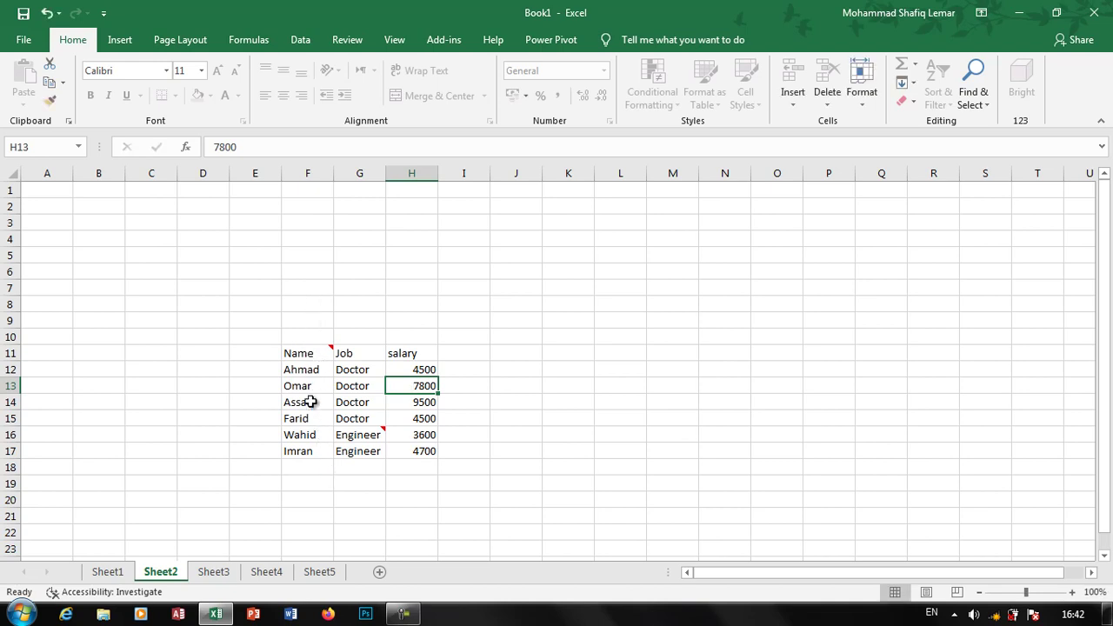
# Step: Enter salaries 7000, 9655, 4894, 256 and 98798 into H12 through H16
pyautogui.click(414, 369)
pyautogui.write('7000')
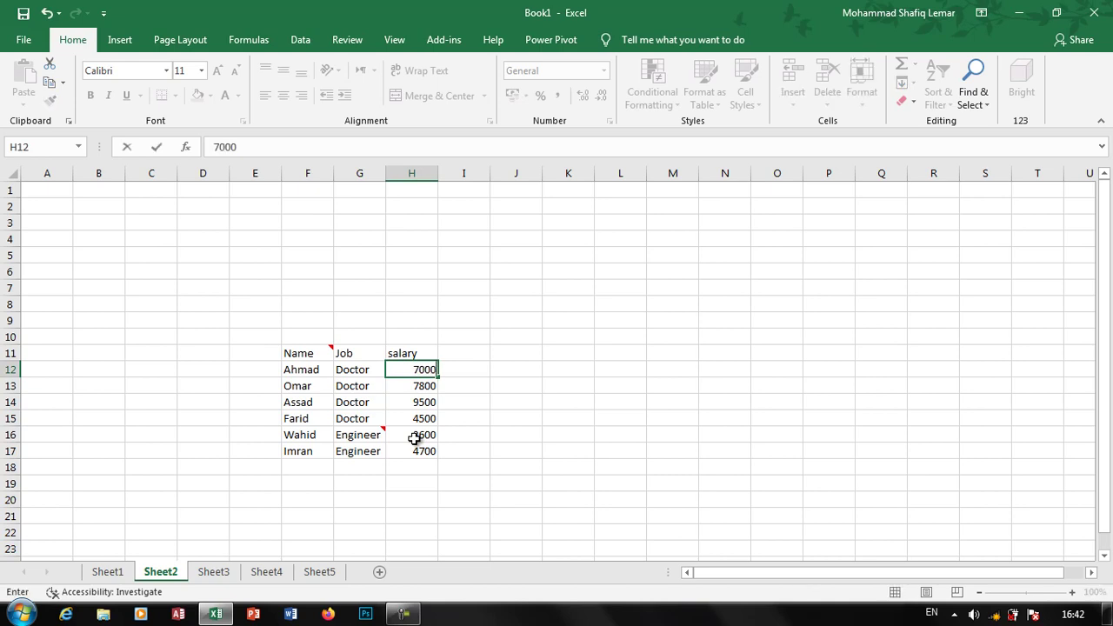
pyautogui.press('Return')
pyautogui.write('9655')
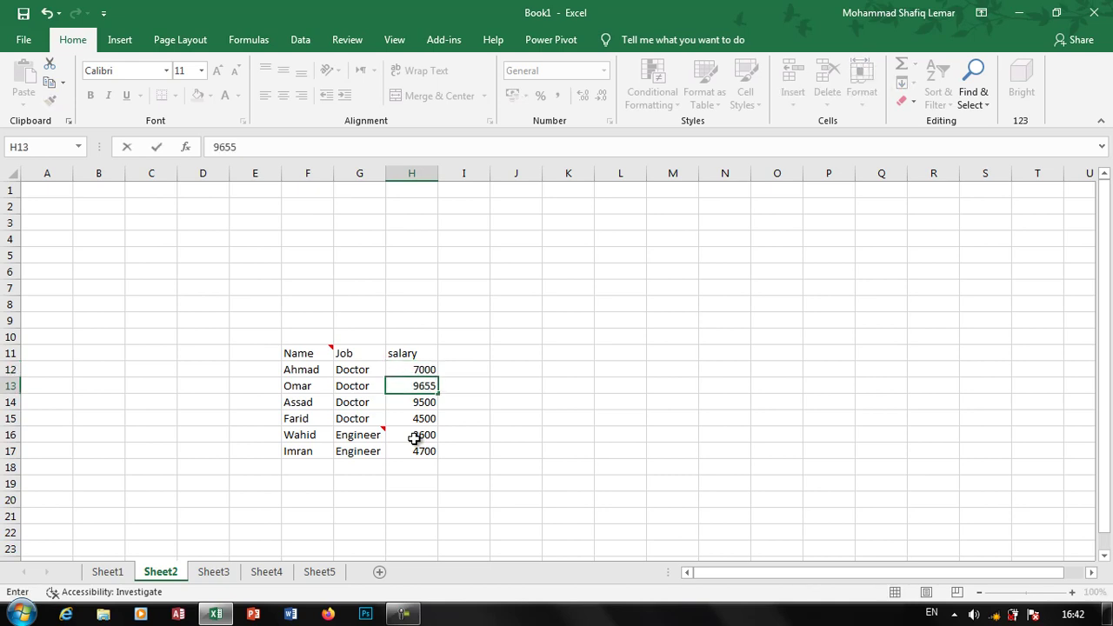
pyautogui.press('Return')
pyautogui.write('4894')
pyautogui.press('Return')
pyautogui.write('256')
pyautogui.press('Return')
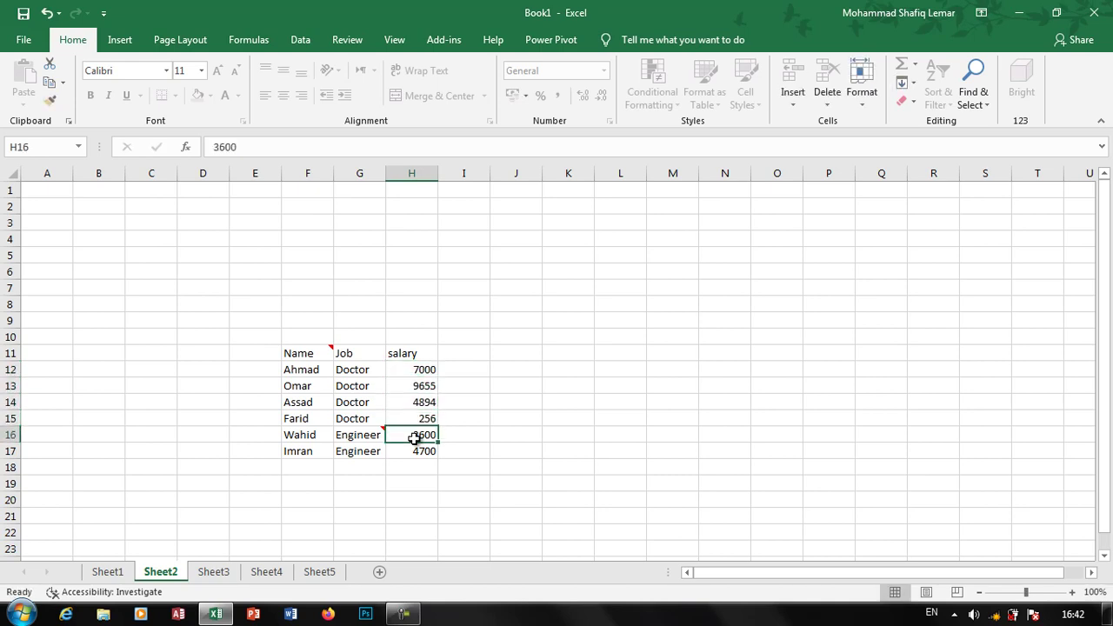
pyautogui.write('86798')
pyautogui.press('Return')
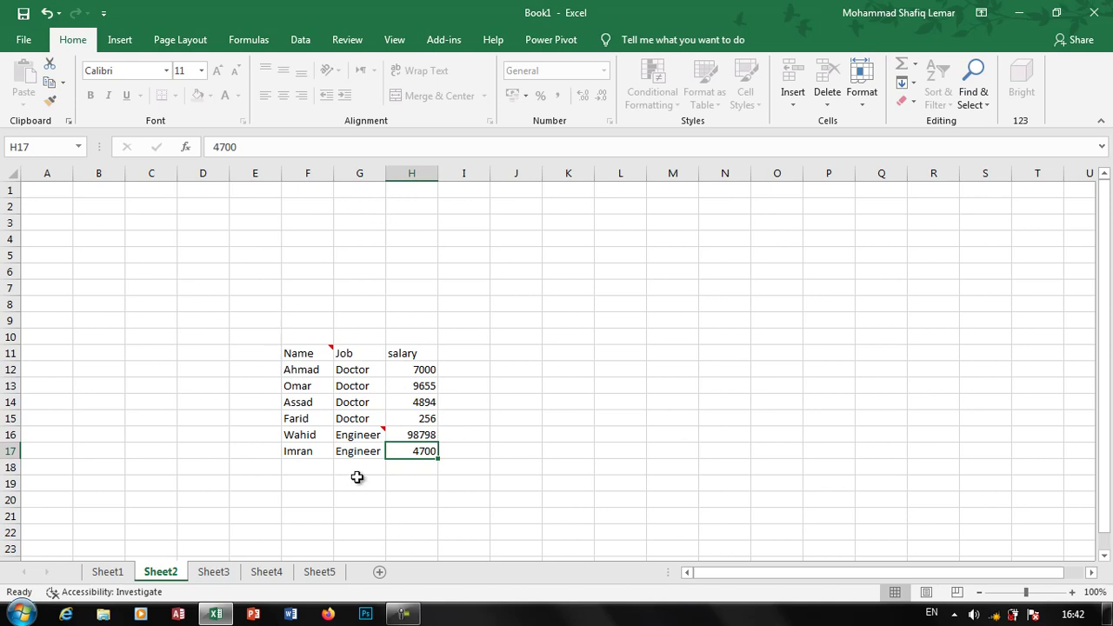
pyautogui.click(867, 93)
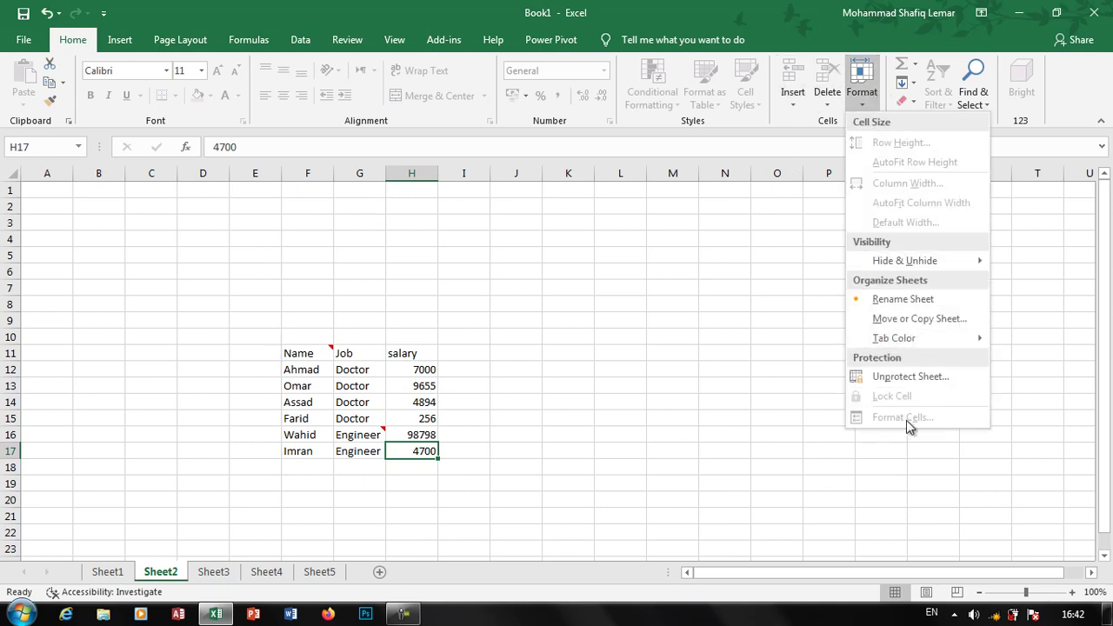
# Step: Unprotect Sheet2, select G12:I20, and protect the sheet again with default settings
pyautogui.click(889, 379)
pyautogui.moveTo(477, 492); pyautogui.dragTo(374, 366)
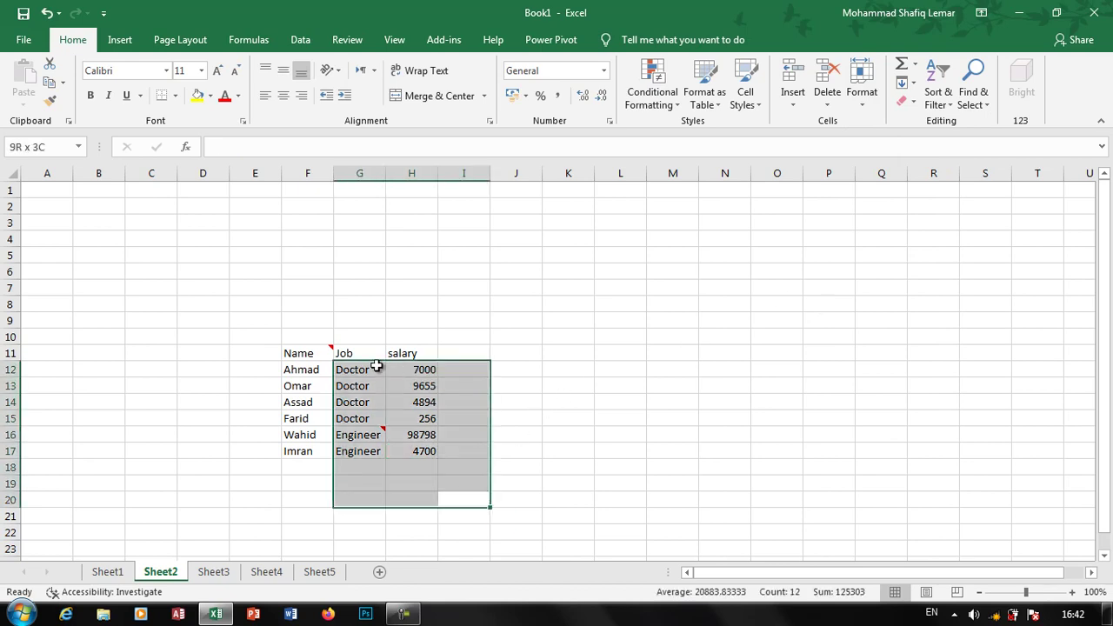
pyautogui.click(862, 96)
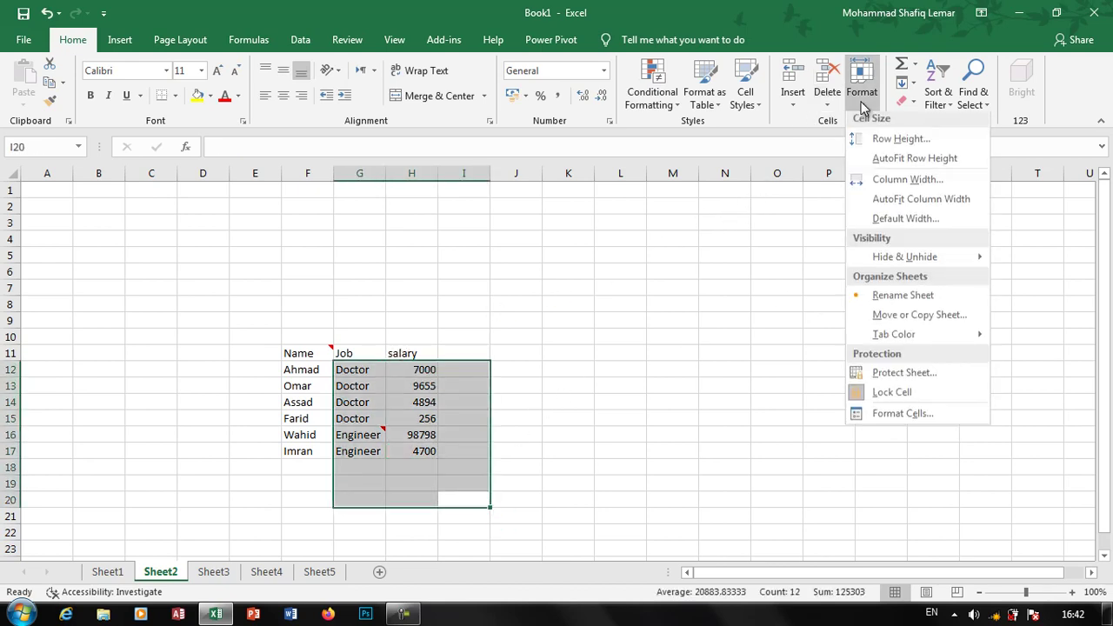
pyautogui.click(890, 376)
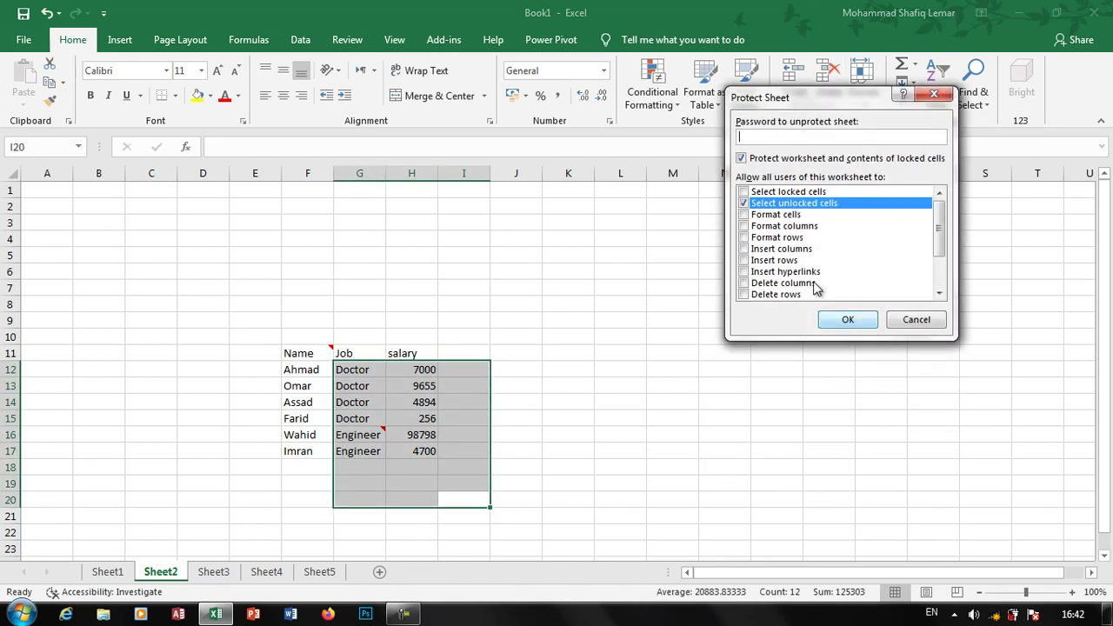
pyautogui.click(847, 319)
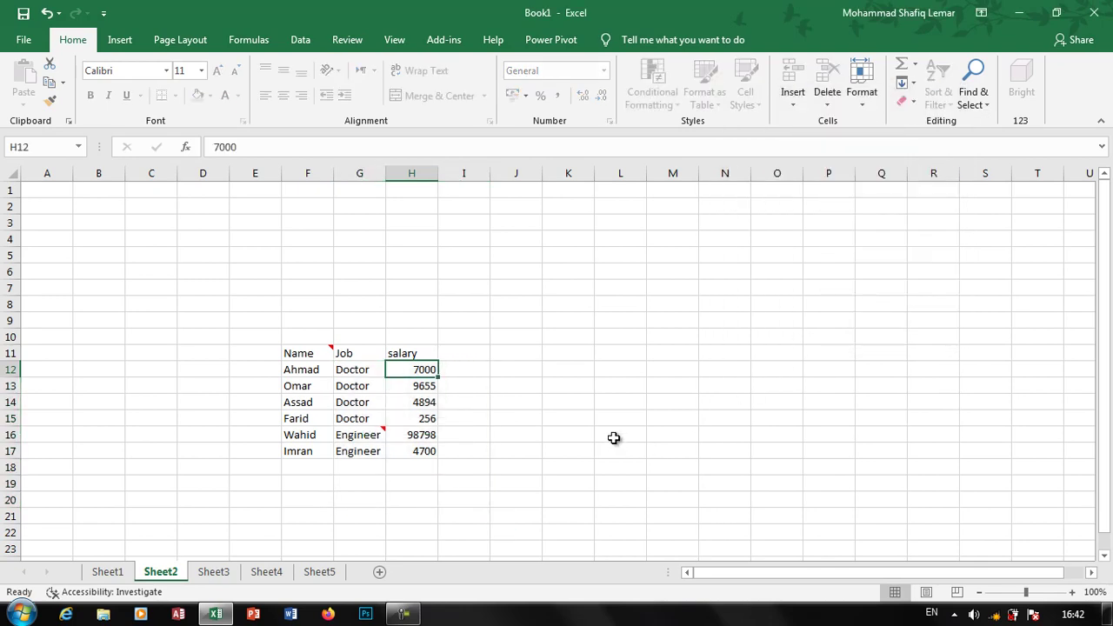
pyautogui.click(108, 571)
# Step: Browse Sheet1 through Sheet5 and select the salary table on Sheet1
pyautogui.click(160, 571)
pyautogui.click(218, 571)
pyautogui.click(266, 571)
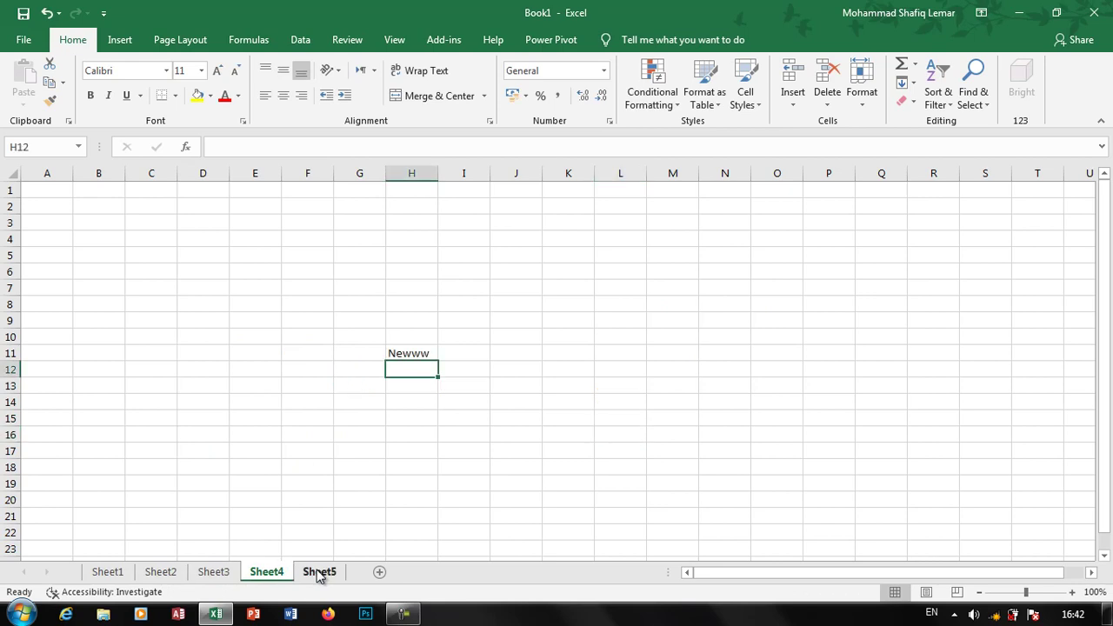
pyautogui.click(319, 572)
pyautogui.click(165, 572)
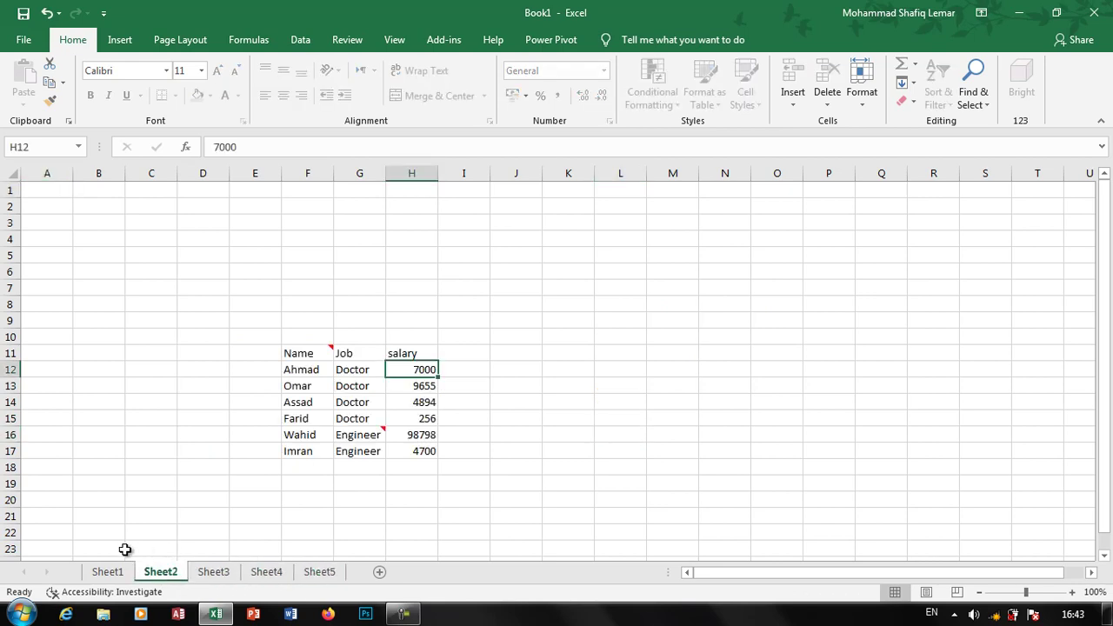
pyautogui.keyDown('ctrl'); pyautogui.click(112, 576); pyautogui.keyUp('ctrl')
pyautogui.click(111, 575)
pyautogui.moveTo(330, 325); pyautogui.dragTo(429, 391)
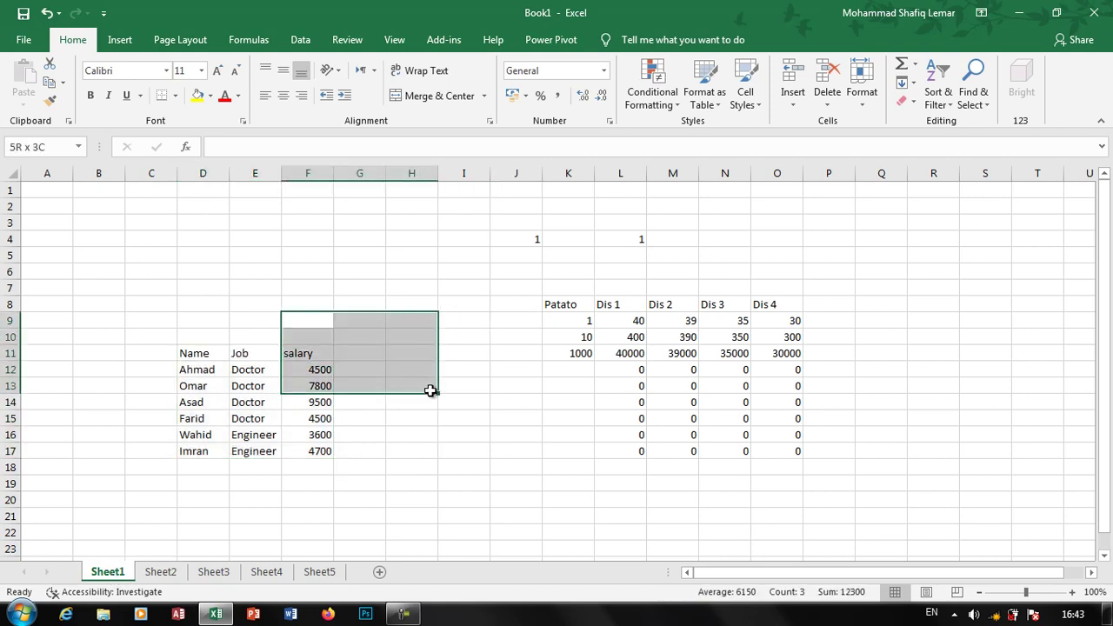
pyautogui.moveTo(255, 353)
pyautogui.mouseDown()
pyautogui.moveTo(461, 415)
pyautogui.moveTo(447, 428)
pyautogui.mouseUp()
# Step: Delete the Sheet2 worksheet from its tab menu and confirm the deletion
pyautogui.click(174, 574)
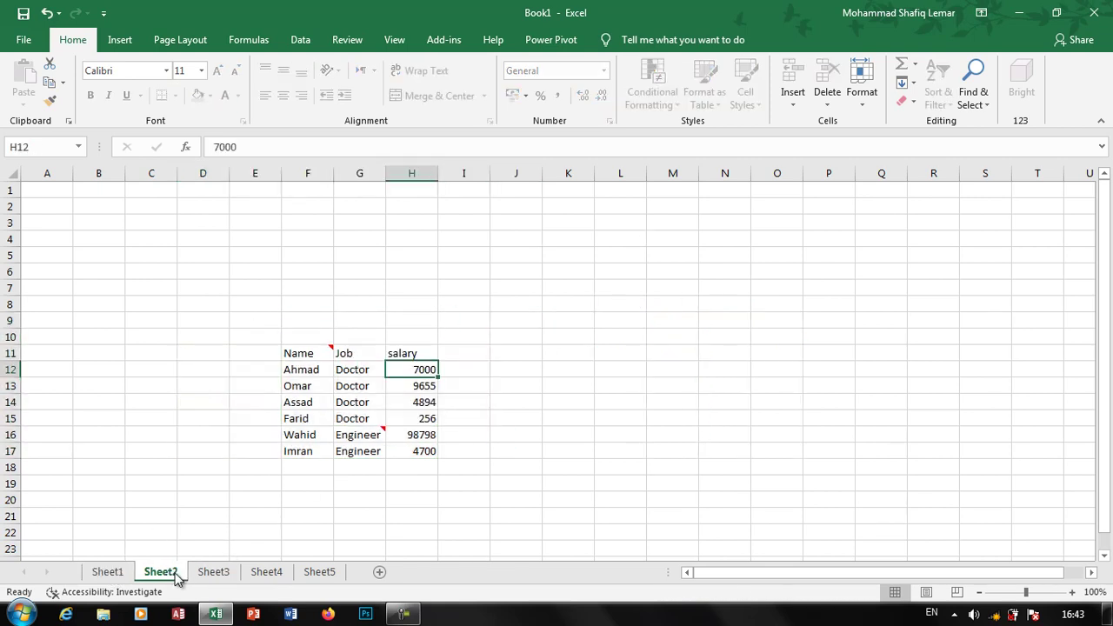
pyautogui.rightClick(176, 577)
pyautogui.click(215, 402)
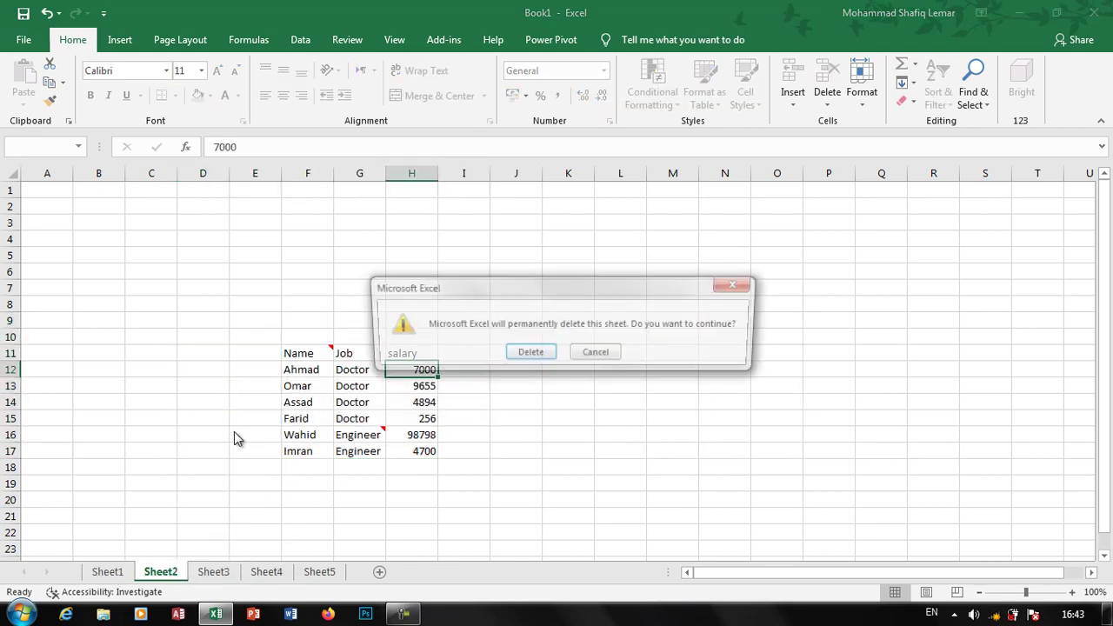
pyautogui.click(518, 353)
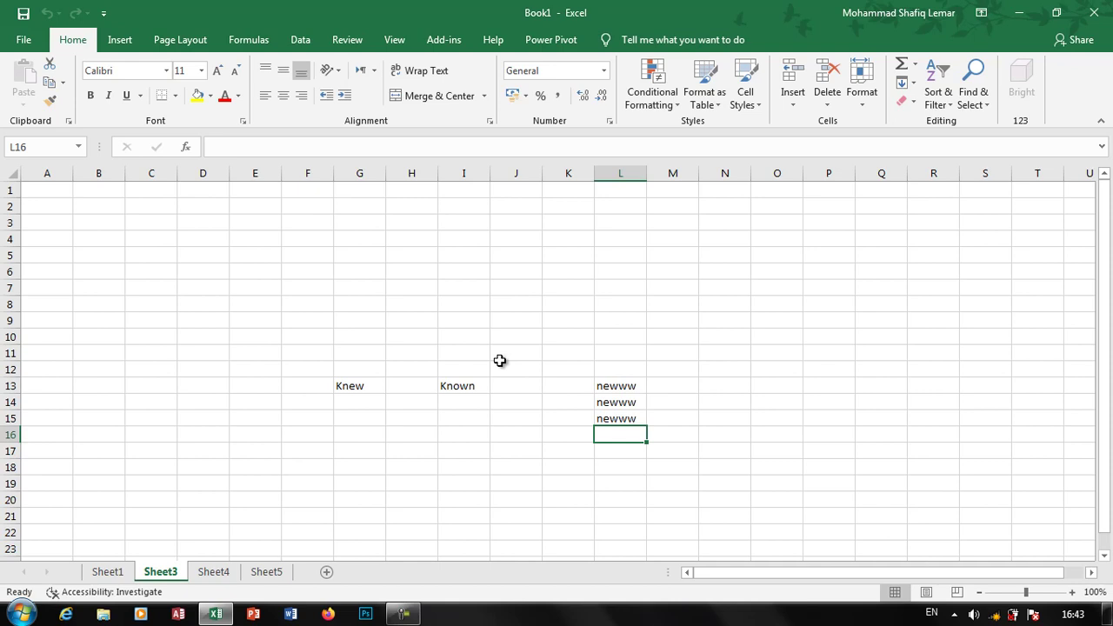
pyautogui.rightClick(174, 578)
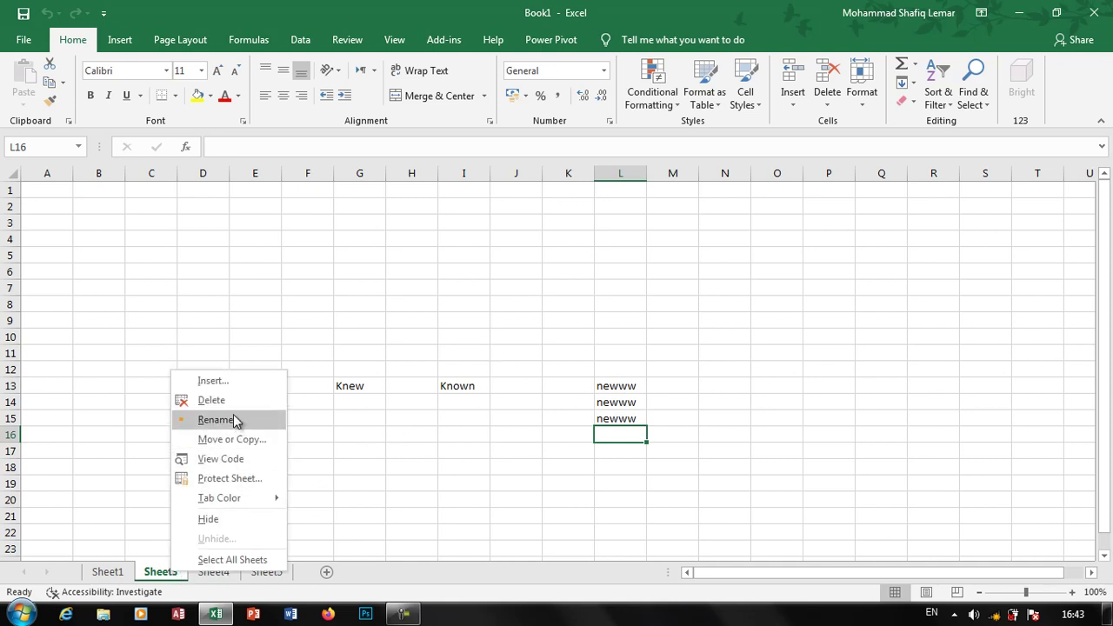
# Step: Protect the workbook structure with a confirmed password, then check the sheet-tab menu's disabled actions
pyautogui.press('Escape')
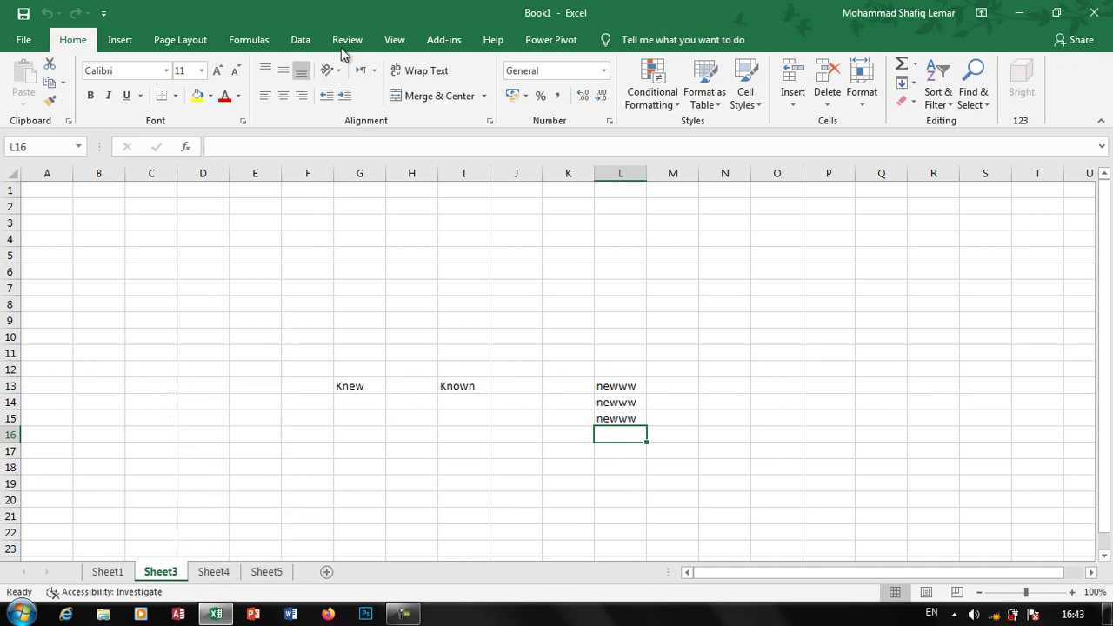
pyautogui.click(347, 40)
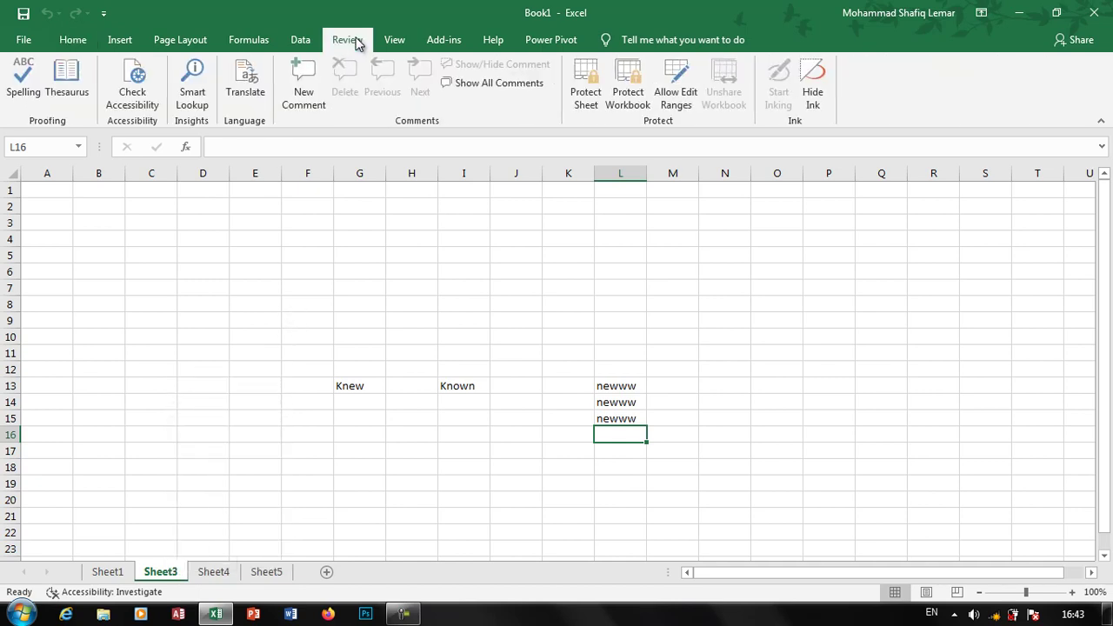
pyautogui.click(644, 78)
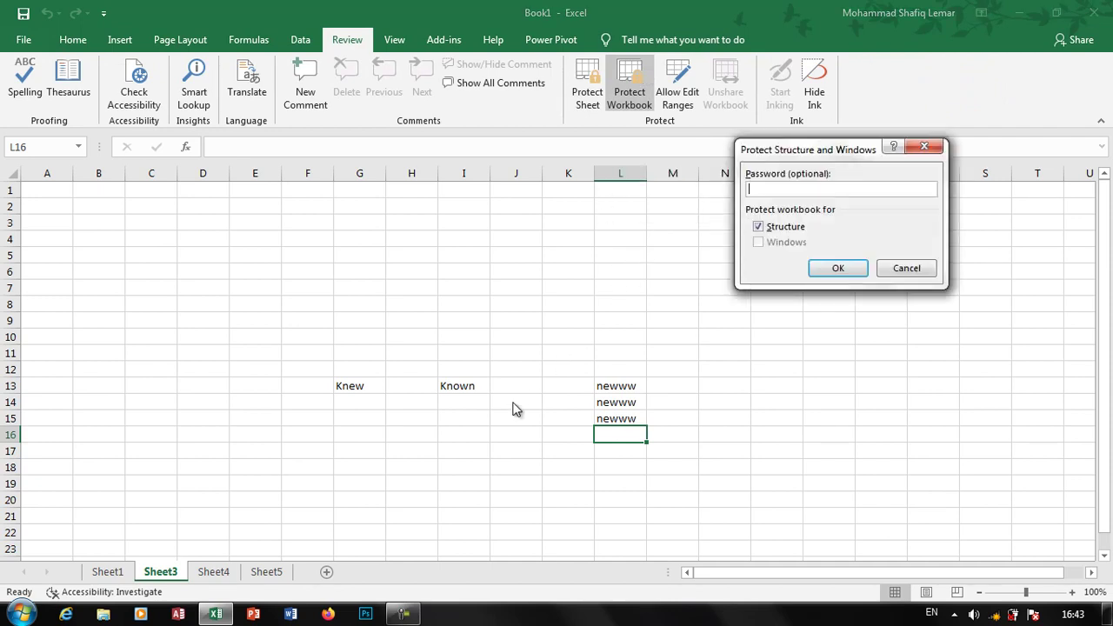
pyautogui.press('Return')
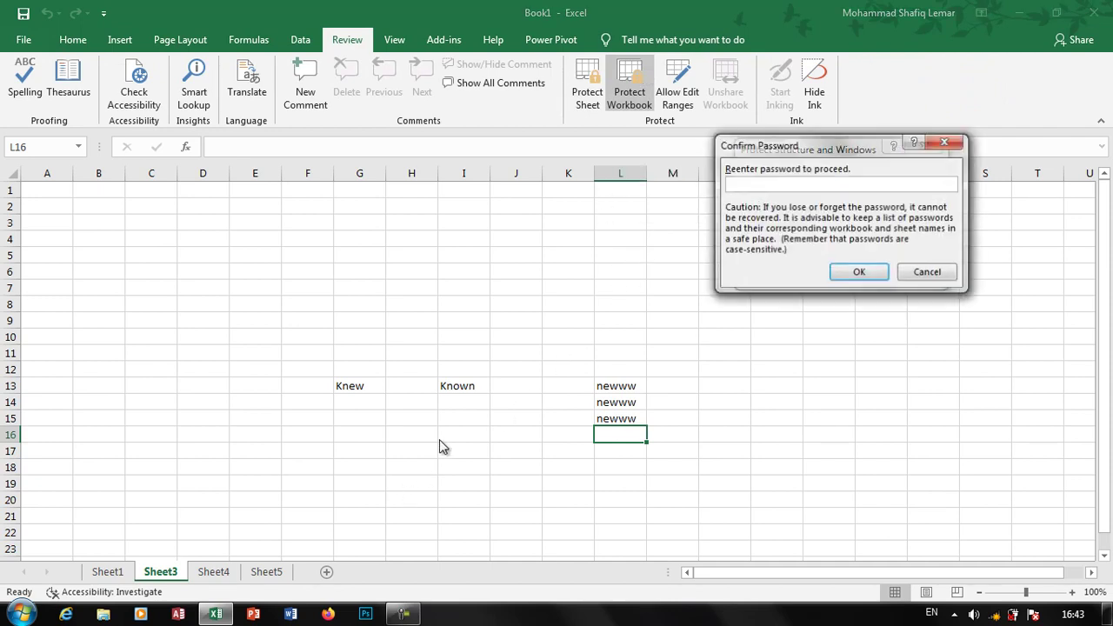
pyautogui.press('Return')
pyautogui.click(439, 439)
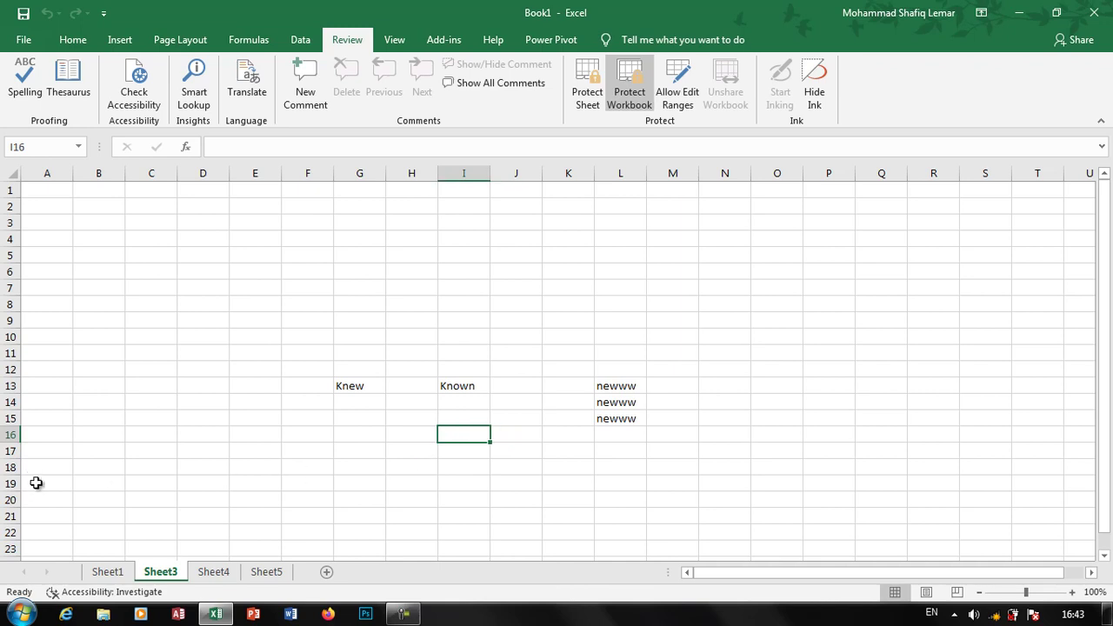
pyautogui.rightClick(154, 570)
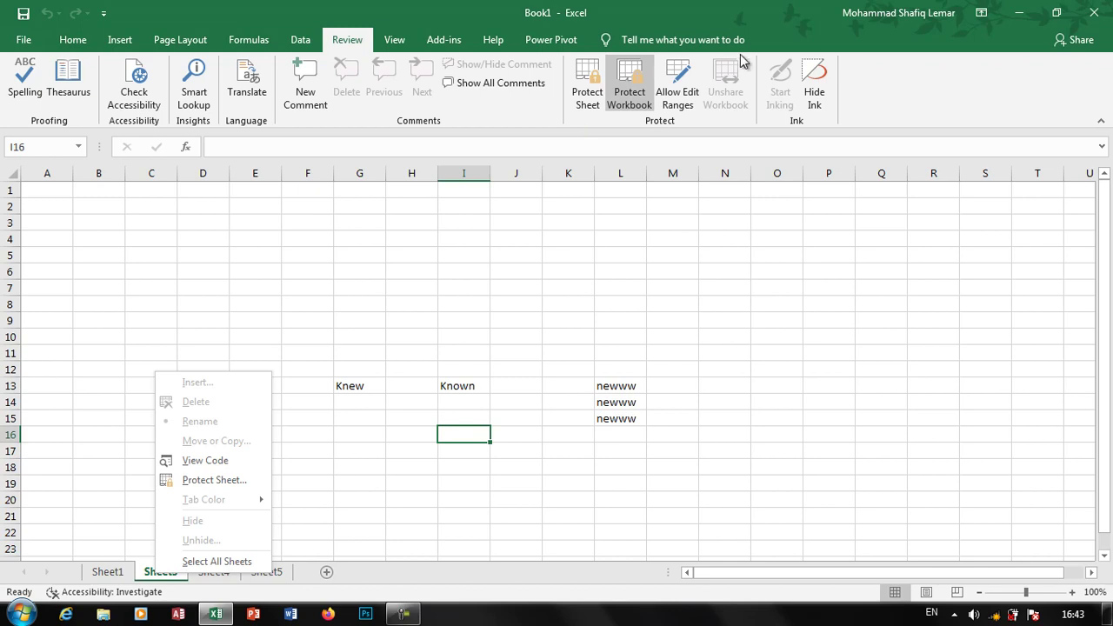
# Step: Unprotect the workbook with its password, then open and close the Share pane
pyautogui.click(605, 305)
pyautogui.click(606, 305)
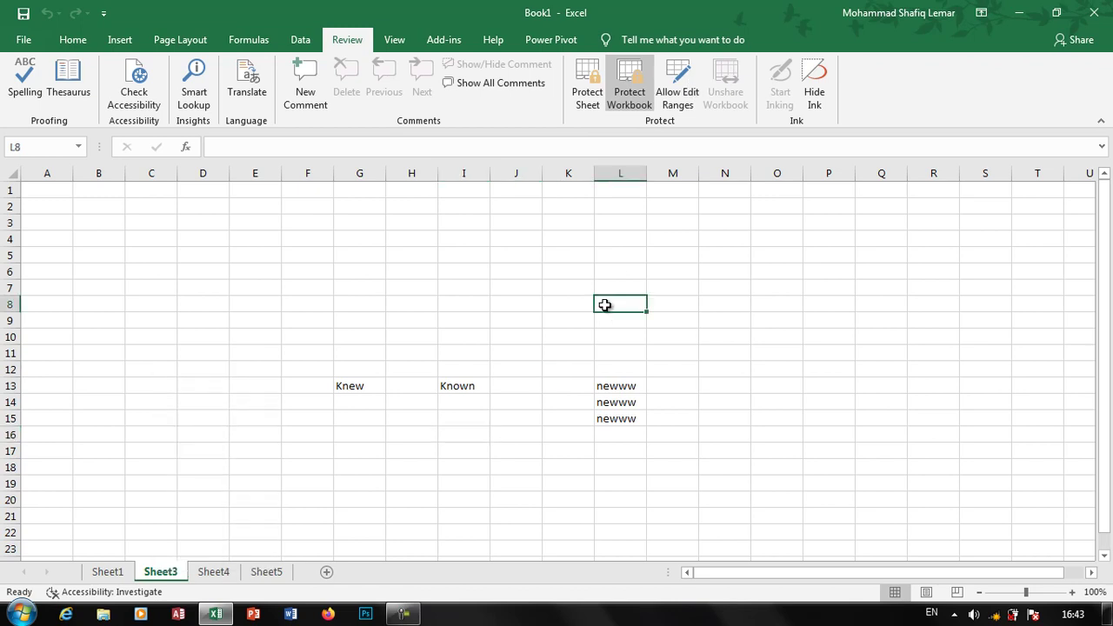
pyautogui.click(620, 76)
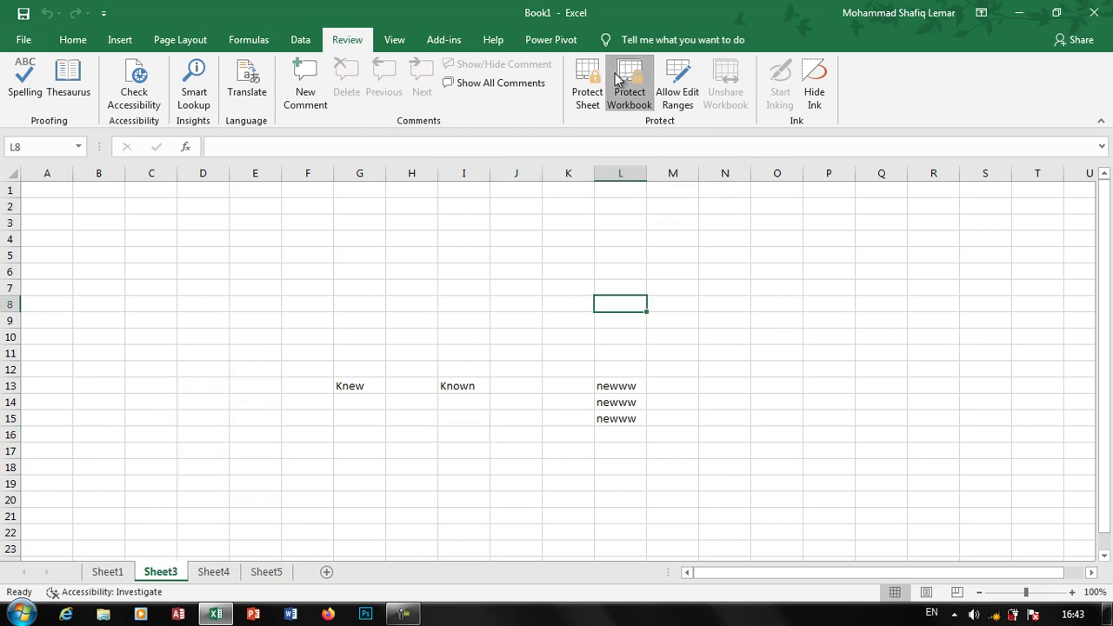
pyautogui.press('Return')
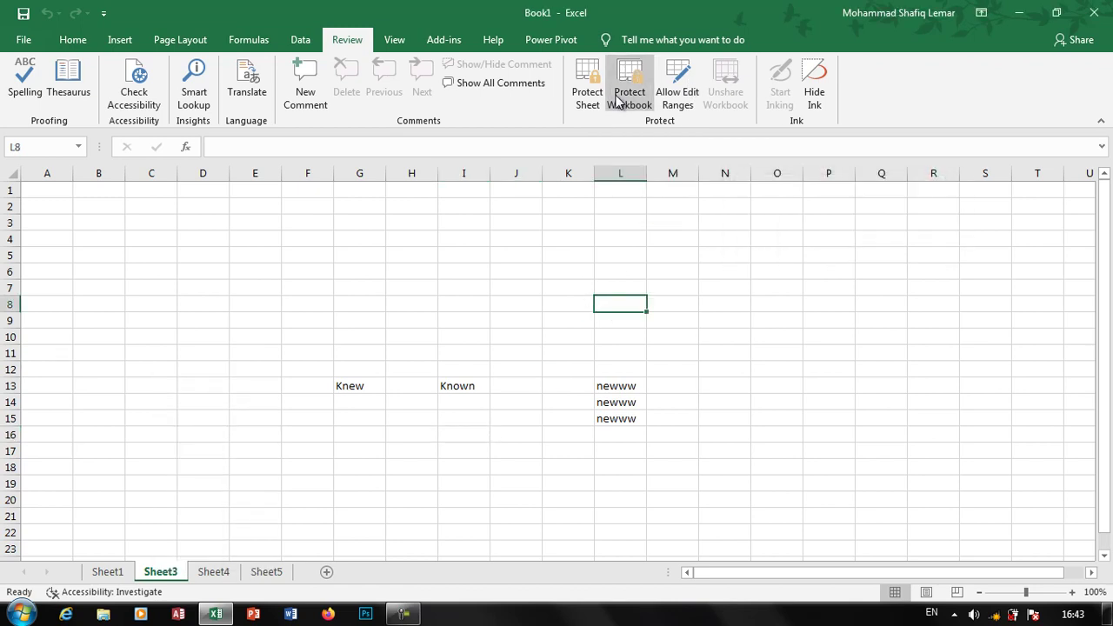
pyautogui.click(685, 254)
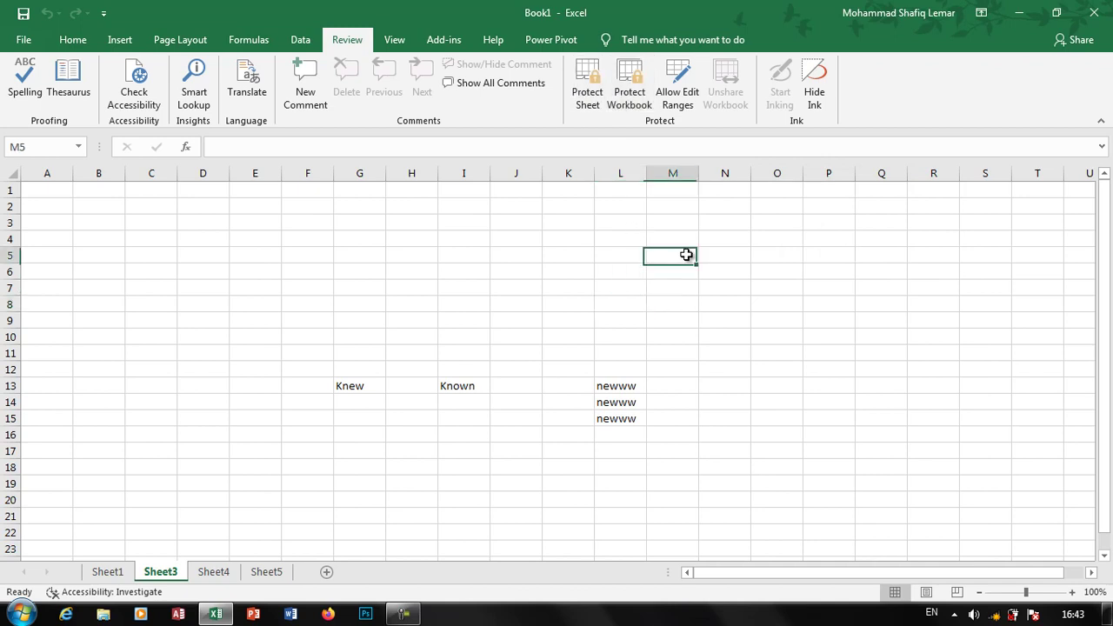
pyautogui.click(1076, 40)
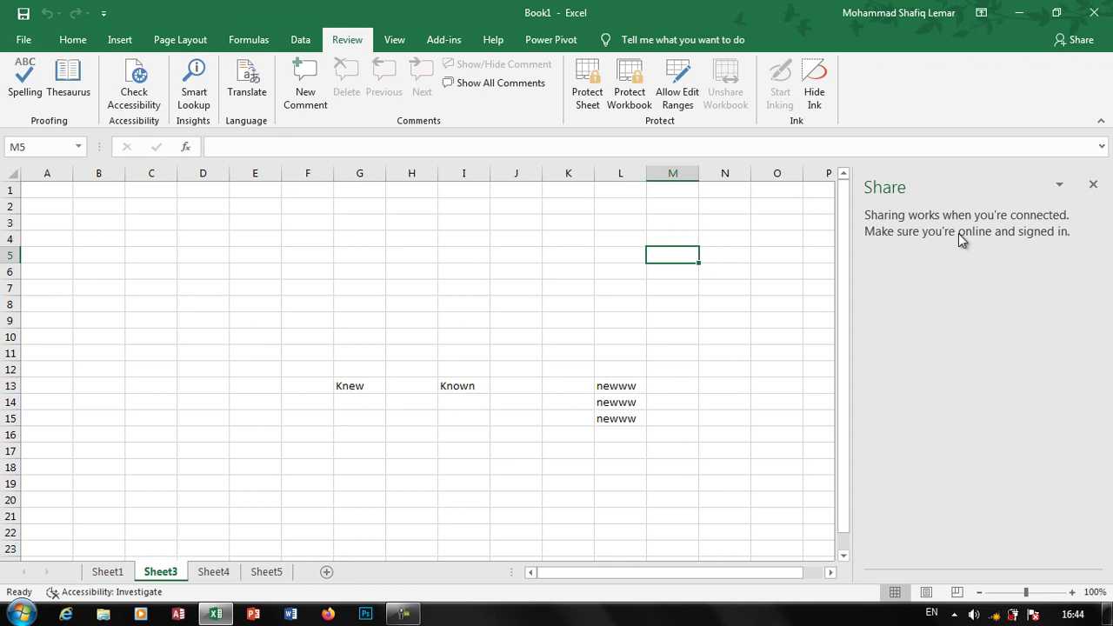
pyautogui.click(1093, 185)
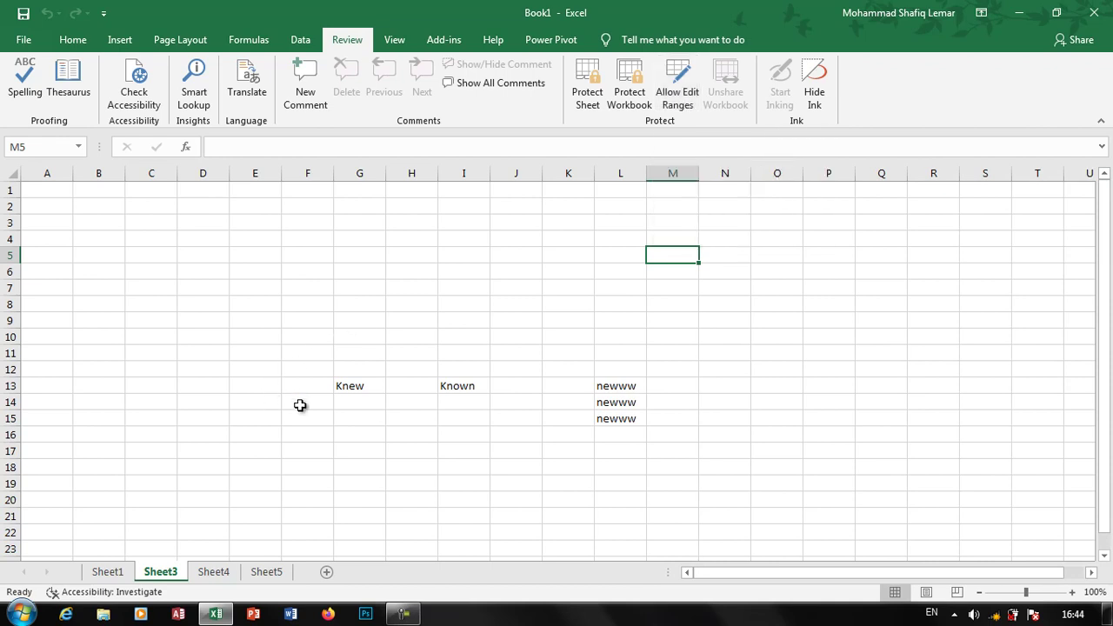
# Step: Go to Sheet1 and select the Job entries E12:E17, then the salaries F12:F17
pyautogui.click(118, 572)
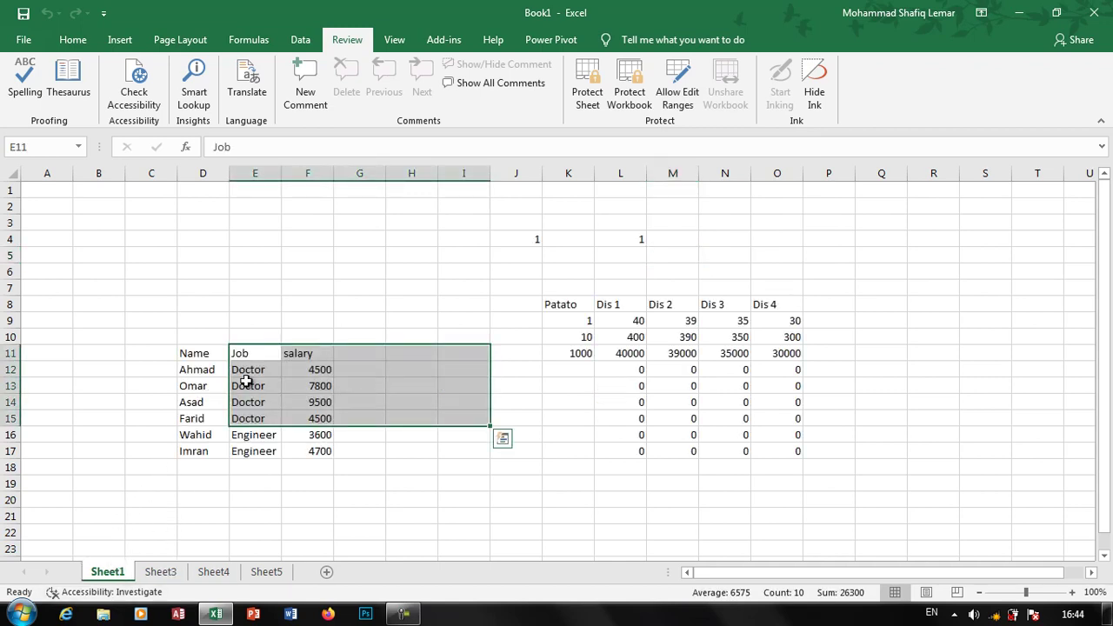
pyautogui.moveTo(246, 372); pyautogui.dragTo(256, 446)
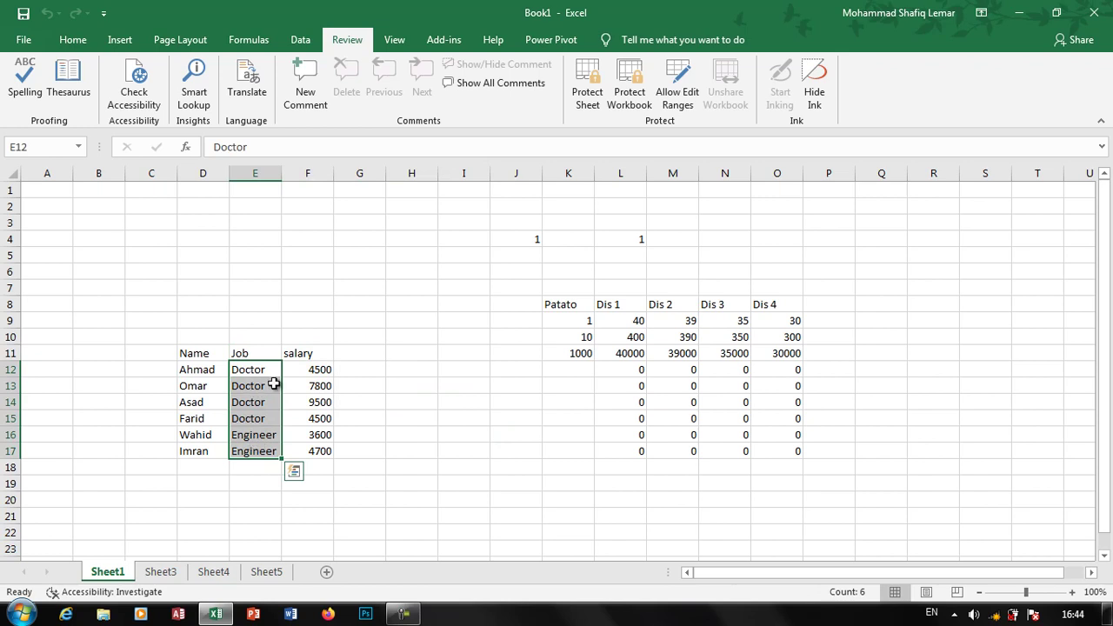
pyautogui.moveTo(308, 372); pyautogui.dragTo(307, 449)
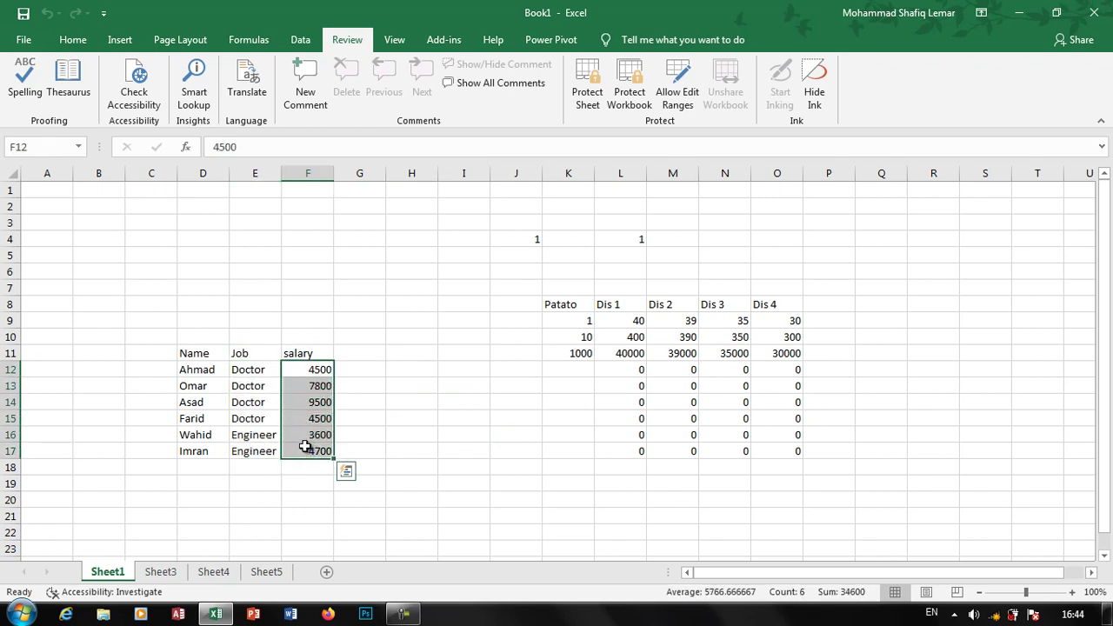
pyautogui.click(636, 210)
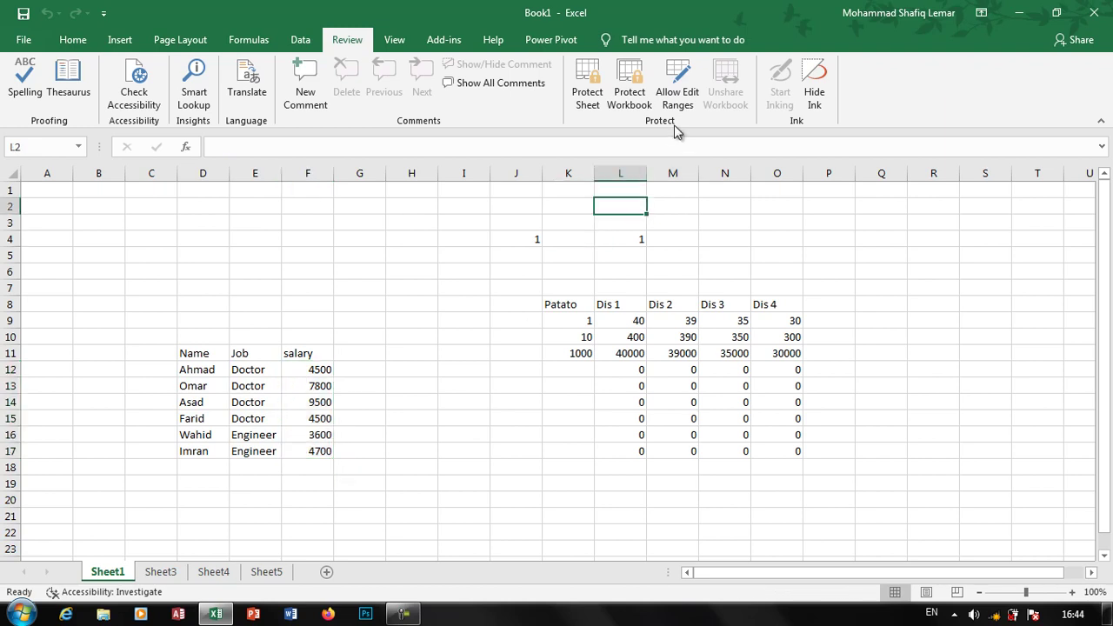
pyautogui.click(678, 87)
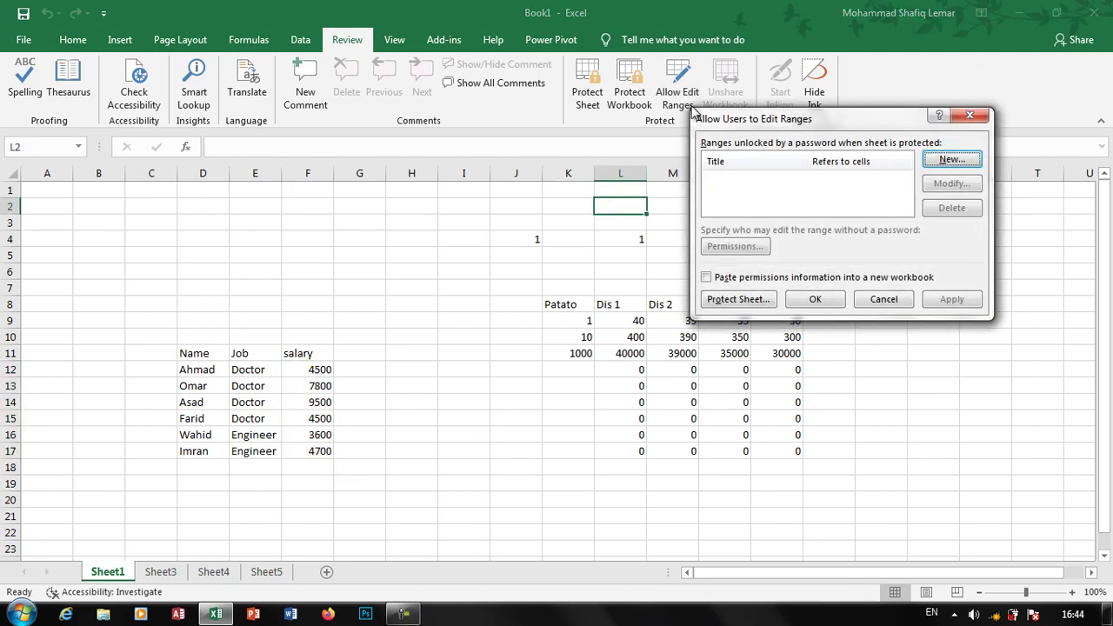
pyautogui.click(951, 161)
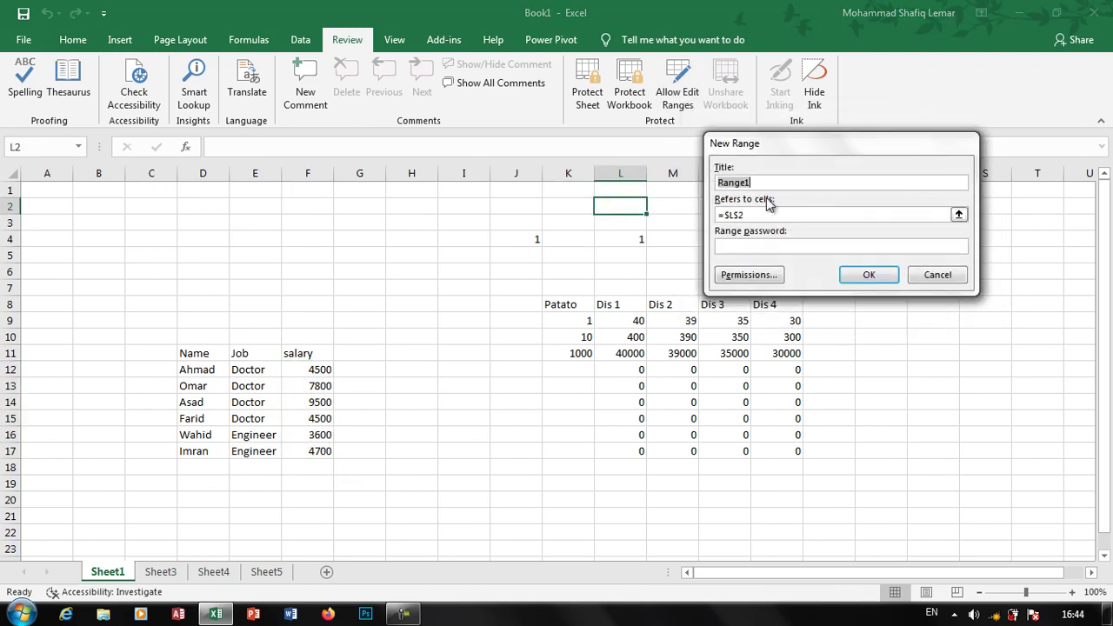
pyautogui.click(737, 275)
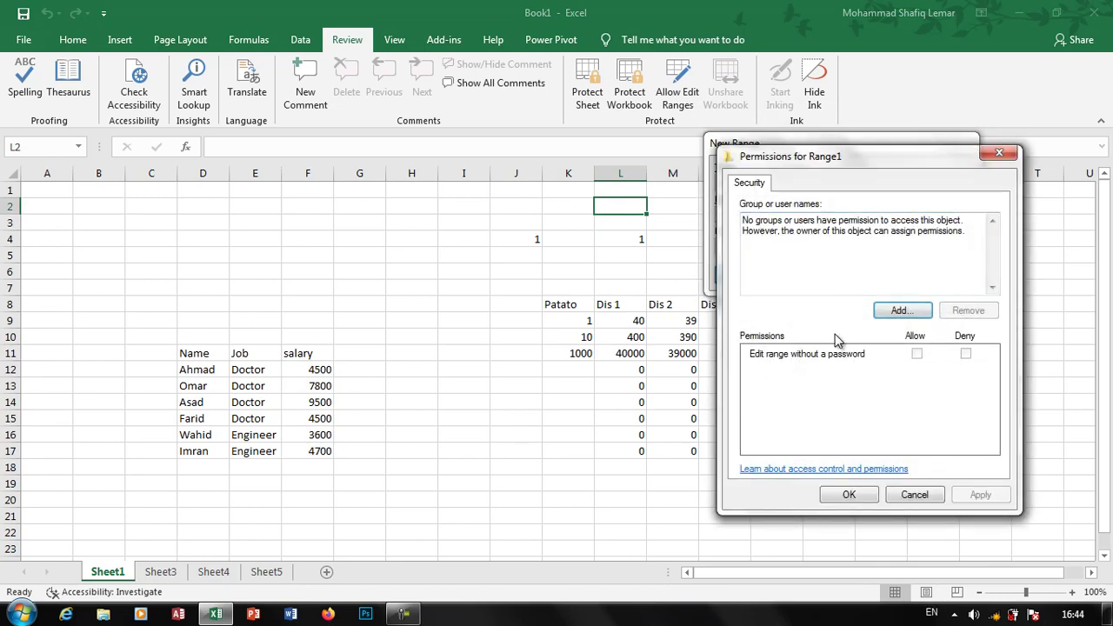
pyautogui.click(904, 498)
pyautogui.click(925, 276)
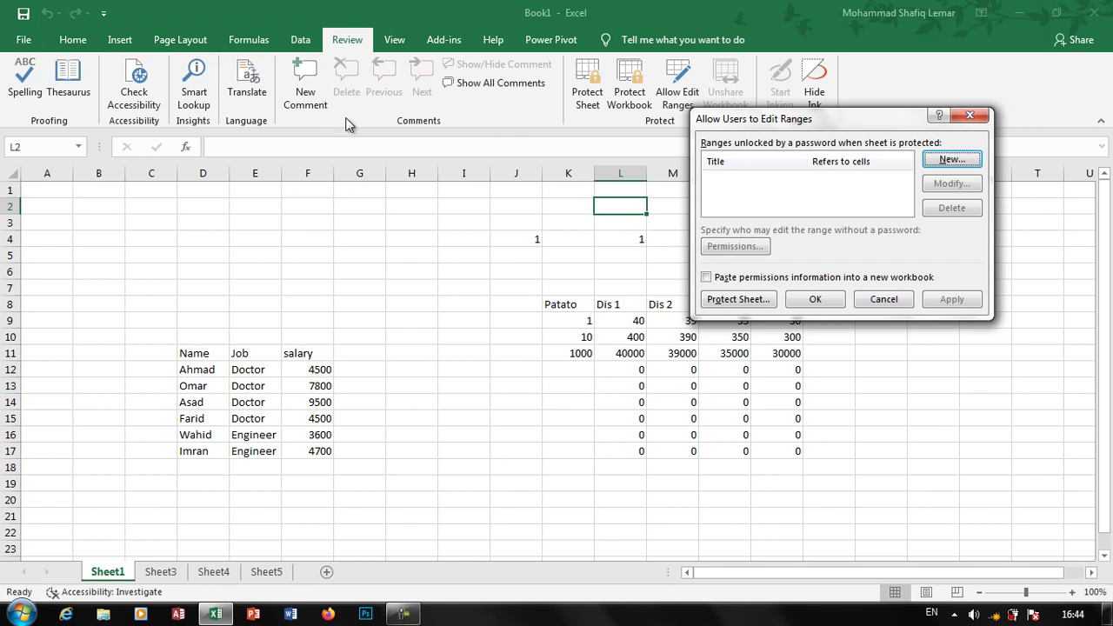
pyautogui.click(889, 299)
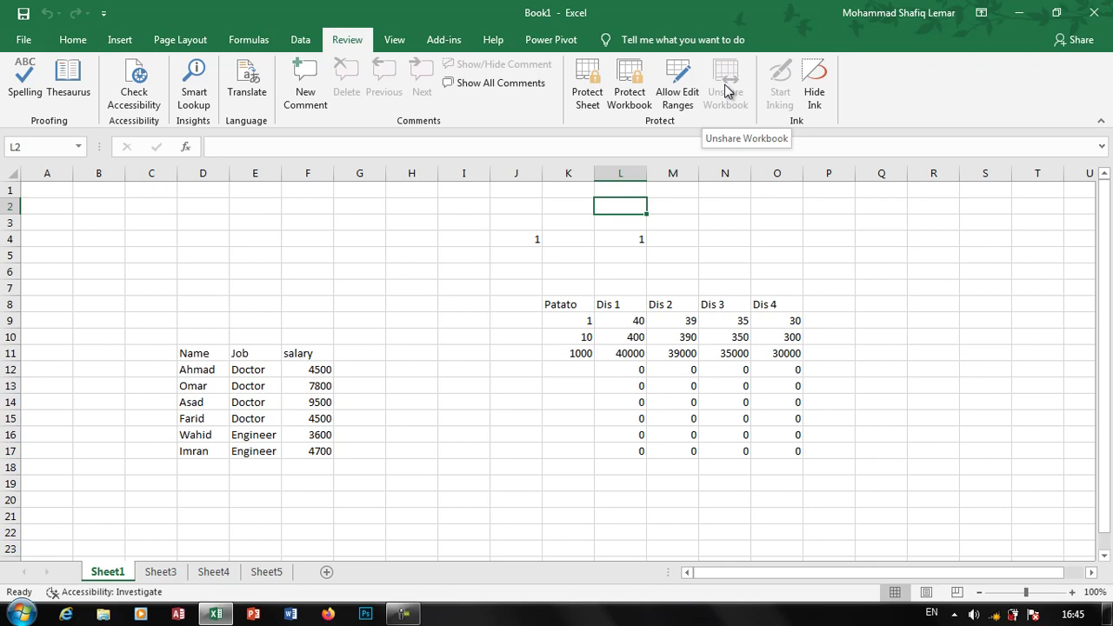
pyautogui.click(776, 353)
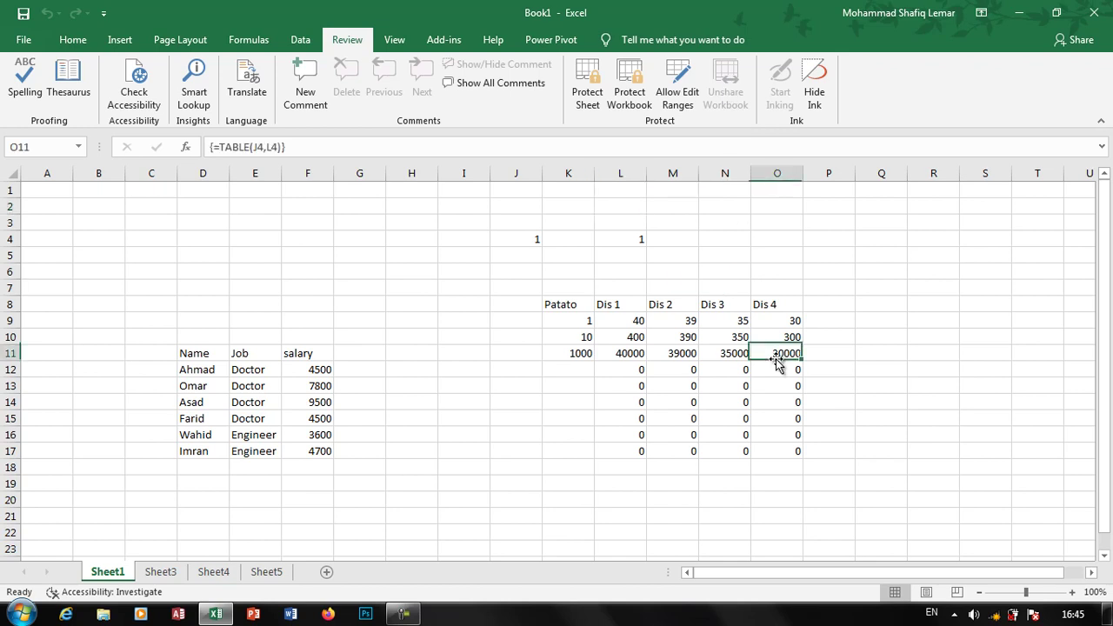
pyautogui.click(843, 288)
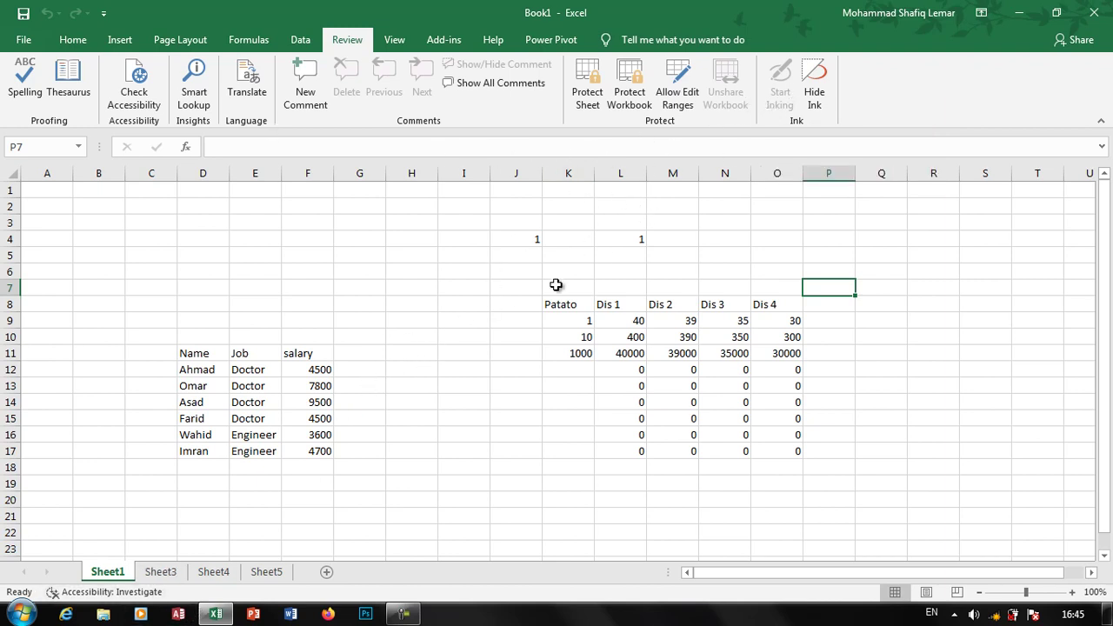
# Step: In a new blank PowerPoint presentation, draw black and blue-grey ink strokes across the slide
pyautogui.click(253, 614)
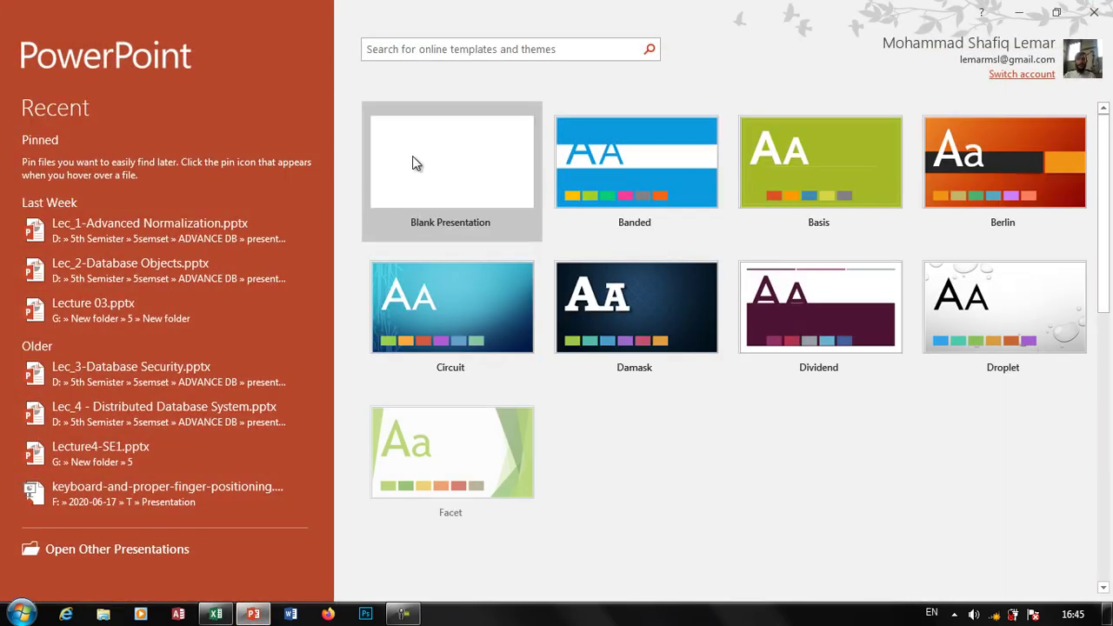
pyautogui.click(417, 157)
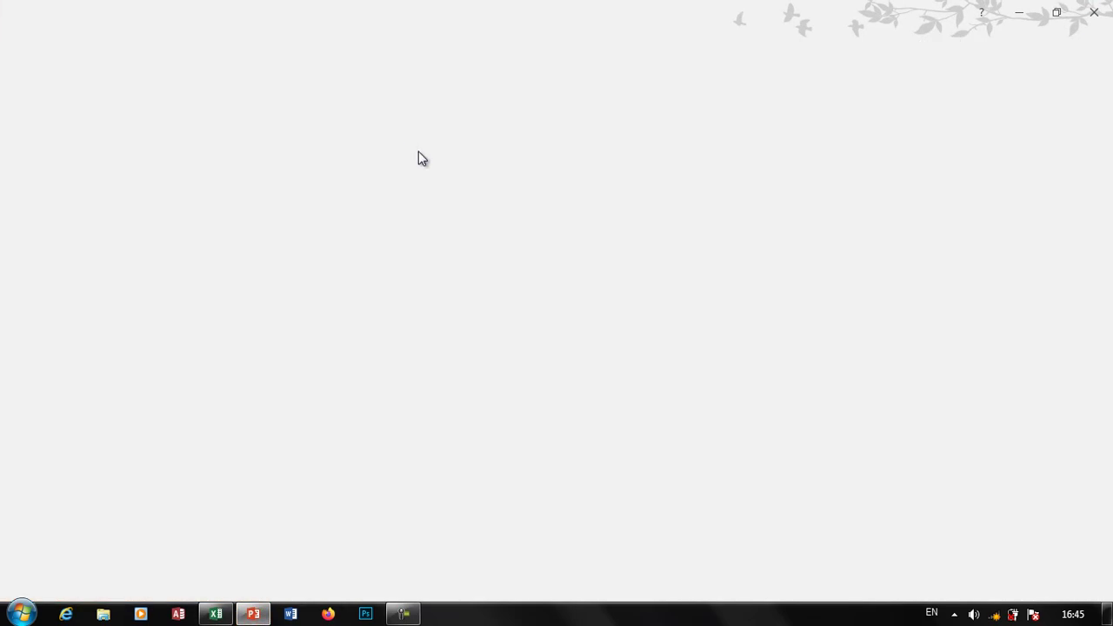
pyautogui.click(431, 40)
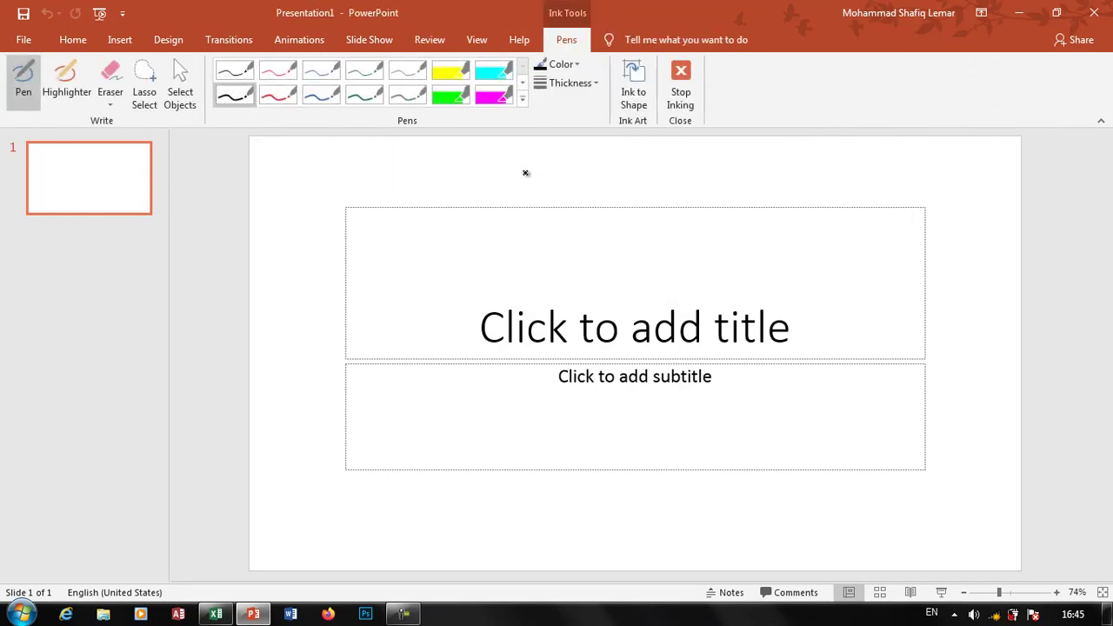
pyautogui.moveTo(504, 185)
pyautogui.mouseDown()
pyautogui.moveTo(557, 286)
pyautogui.moveTo(507, 437)
pyautogui.mouseUp()
pyautogui.moveTo(584, 274); pyautogui.dragTo(609, 361)
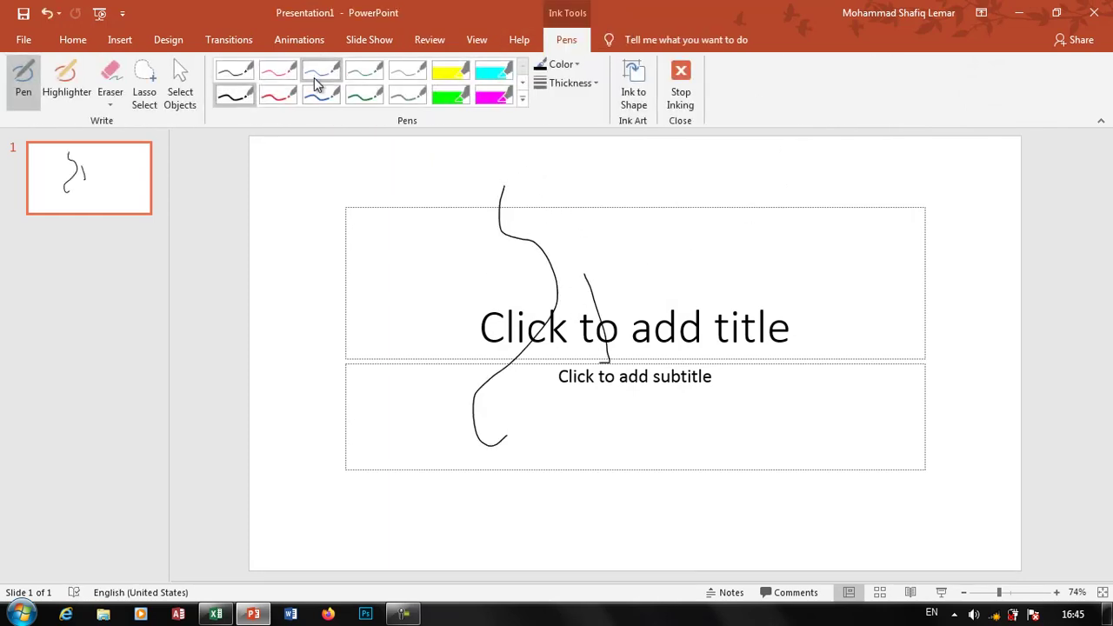
pyautogui.click(318, 76)
pyautogui.moveTo(348, 211); pyautogui.dragTo(771, 399)
pyautogui.moveTo(798, 316); pyautogui.dragTo(607, 418)
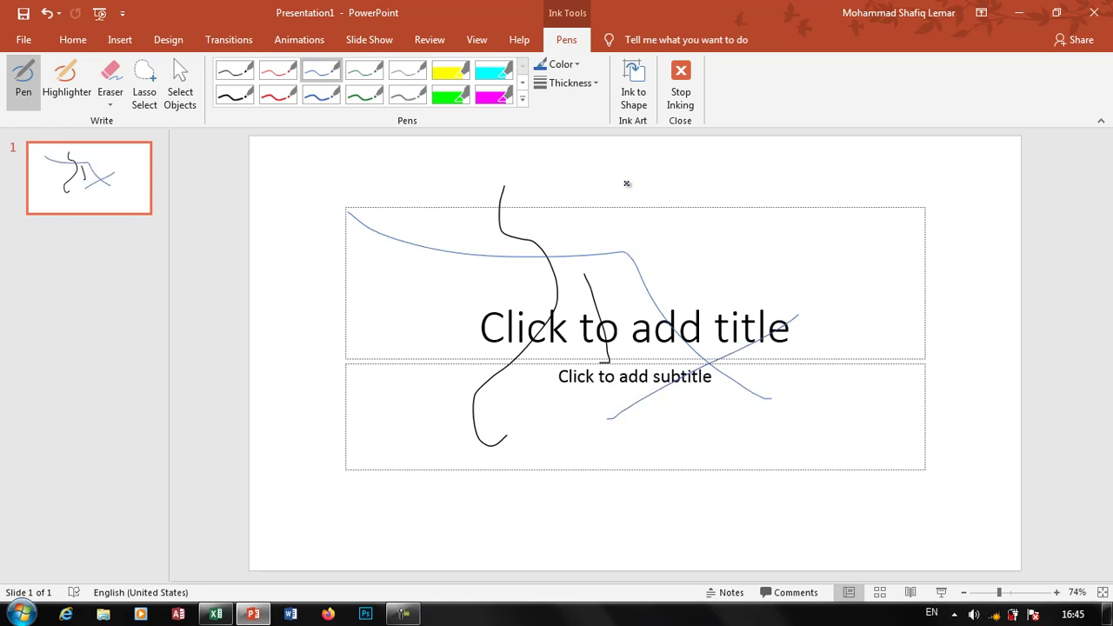
pyautogui.click(681, 92)
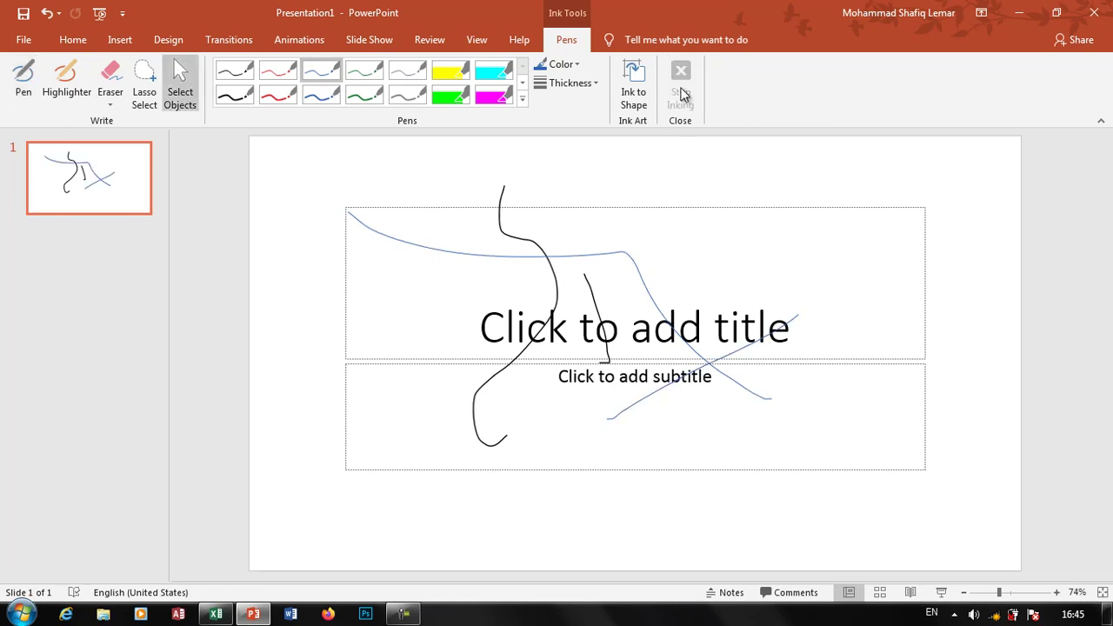
# Step: Toggle Hide Ink off and on twice, then close the presentation with Don't Save
pyautogui.click(420, 43)
pyautogui.click(866, 87)
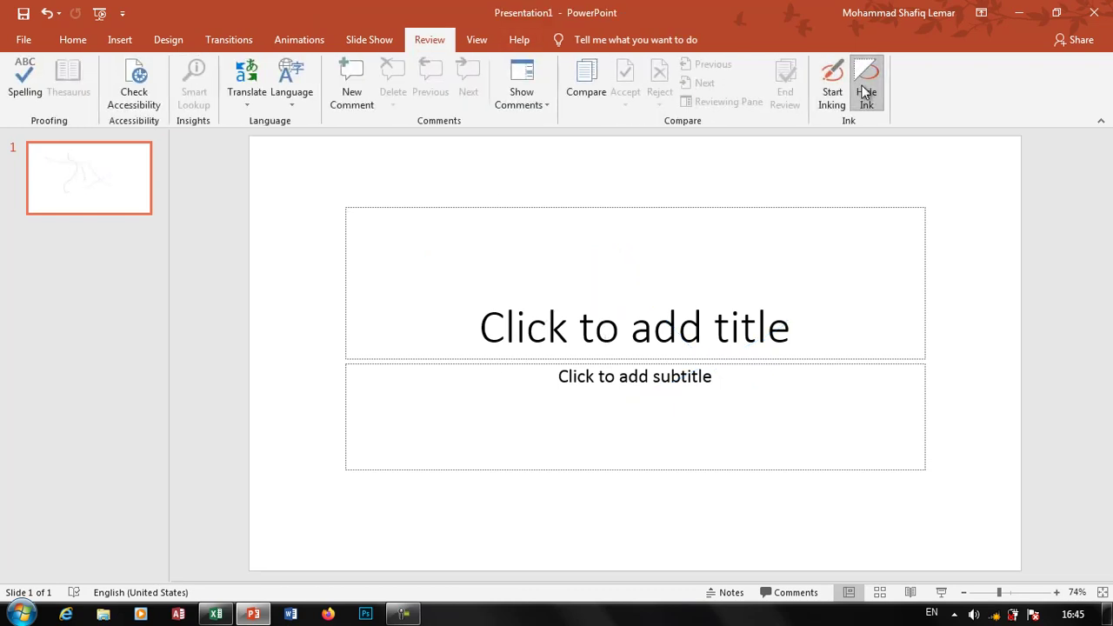
pyautogui.click(865, 89)
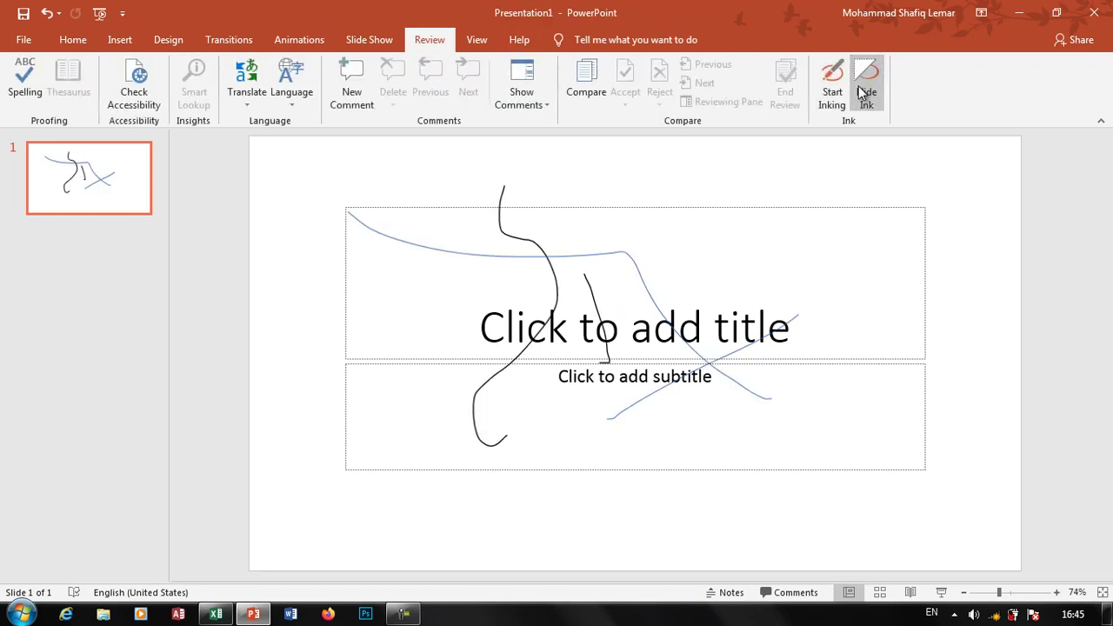
pyautogui.click(861, 92)
pyautogui.click(861, 92)
pyautogui.click(1094, 12)
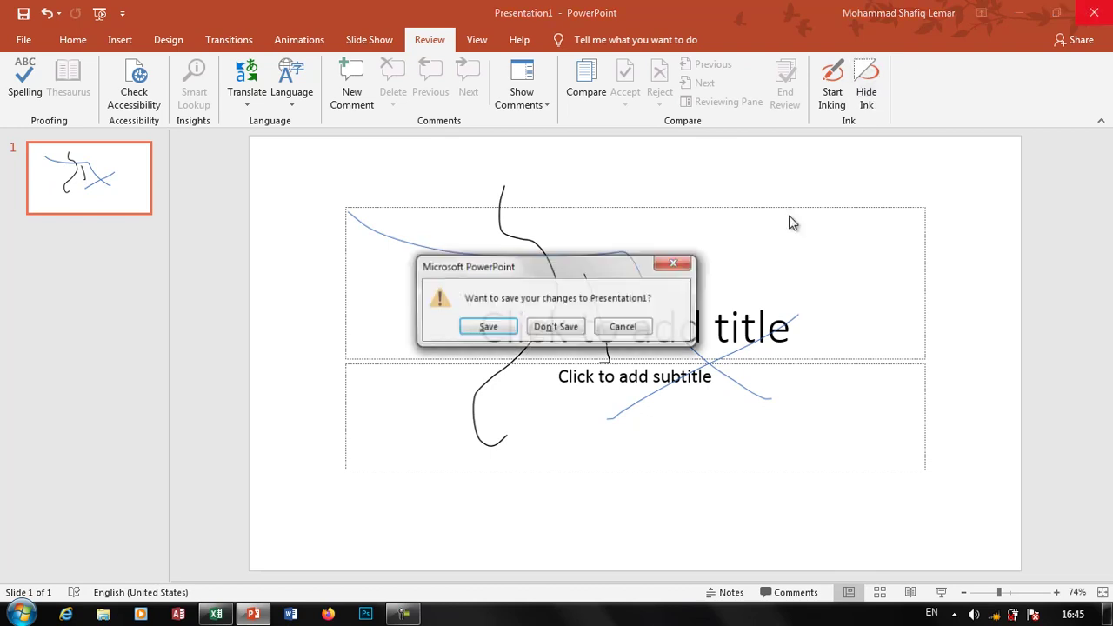
pyautogui.click(563, 334)
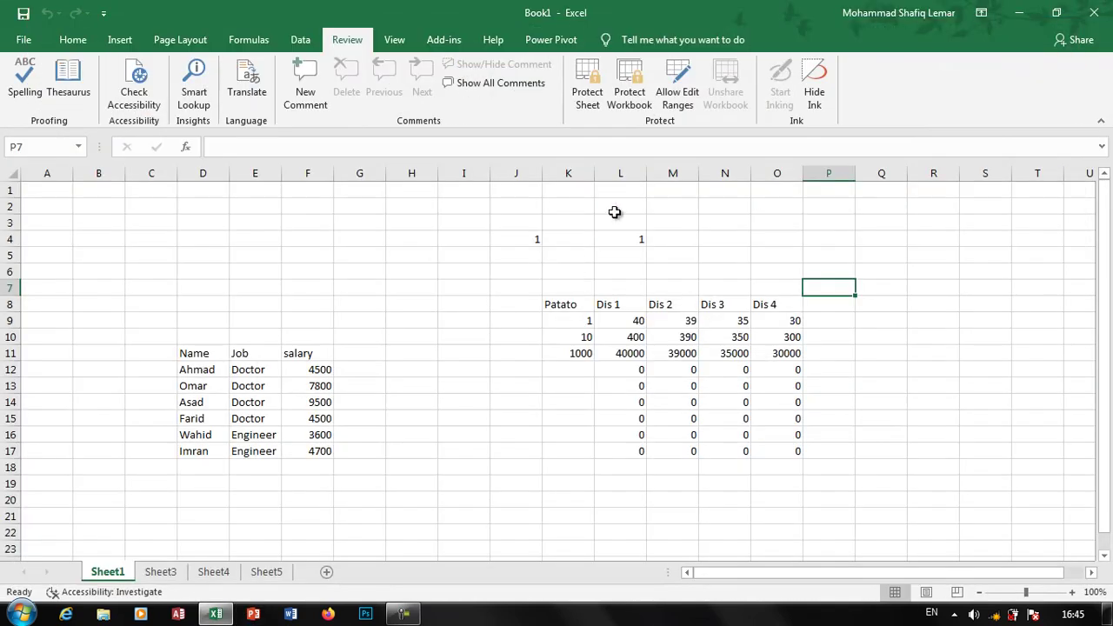
pyautogui.click(24, 40)
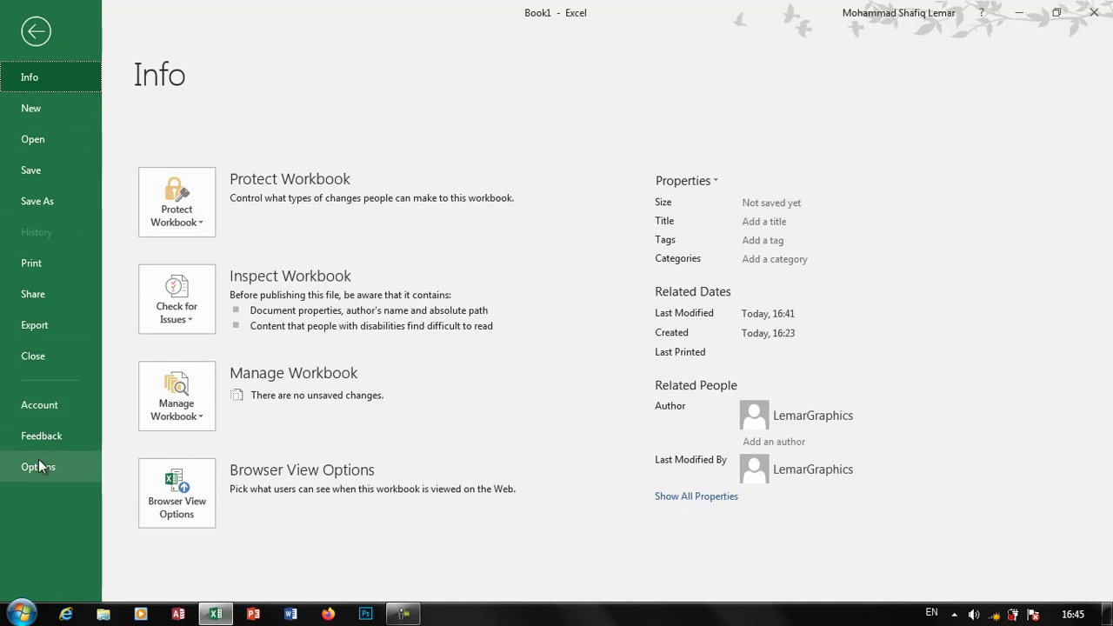
pyautogui.click(36, 31)
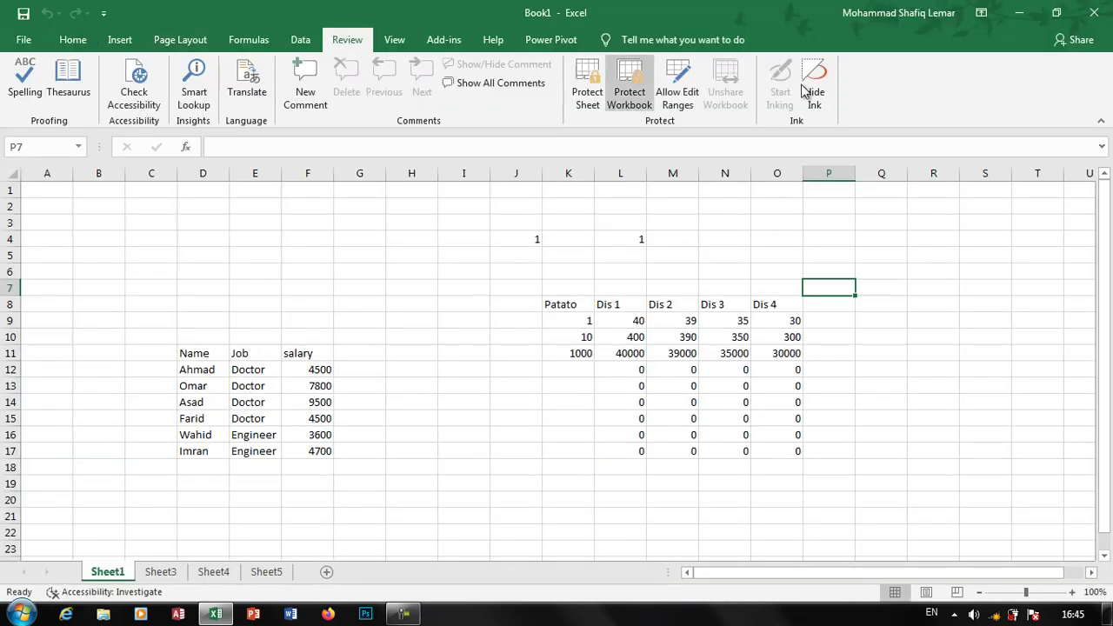